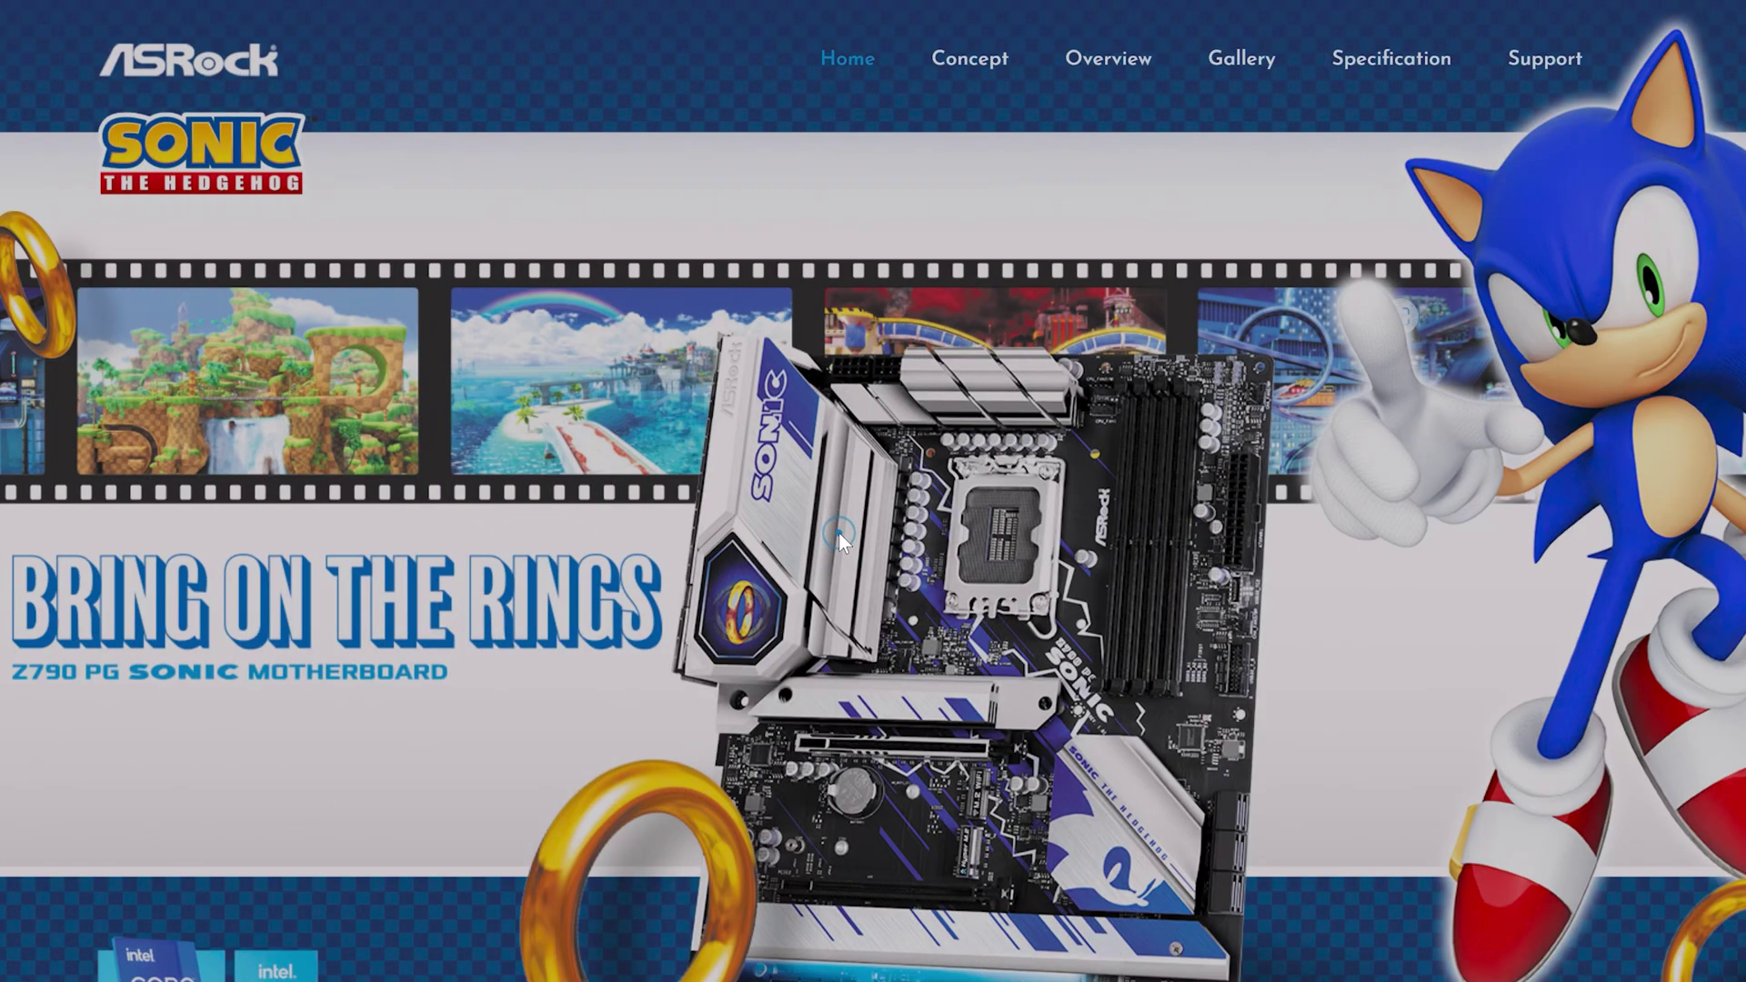
# Scroll down the Z790 PG Sonic product page through its Concept, Overview and Gallery sections.
pyautogui.scroll(-2, 839, 533)
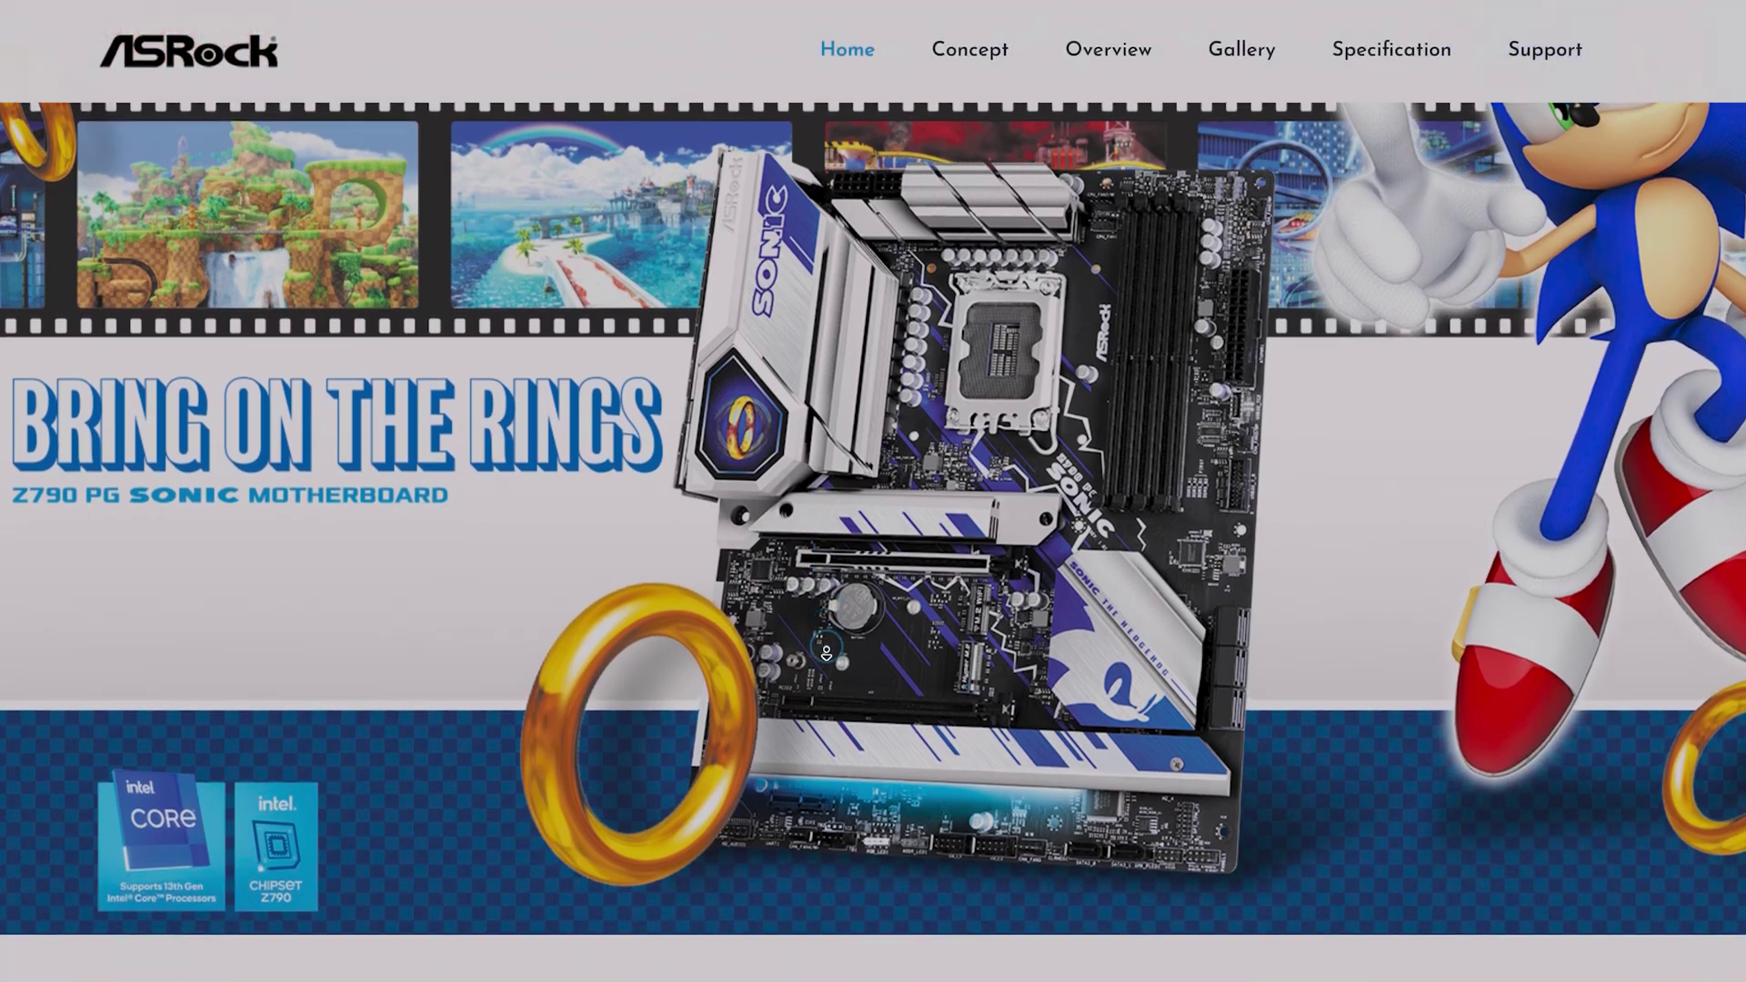
pyautogui.scroll(-10, 826, 654)
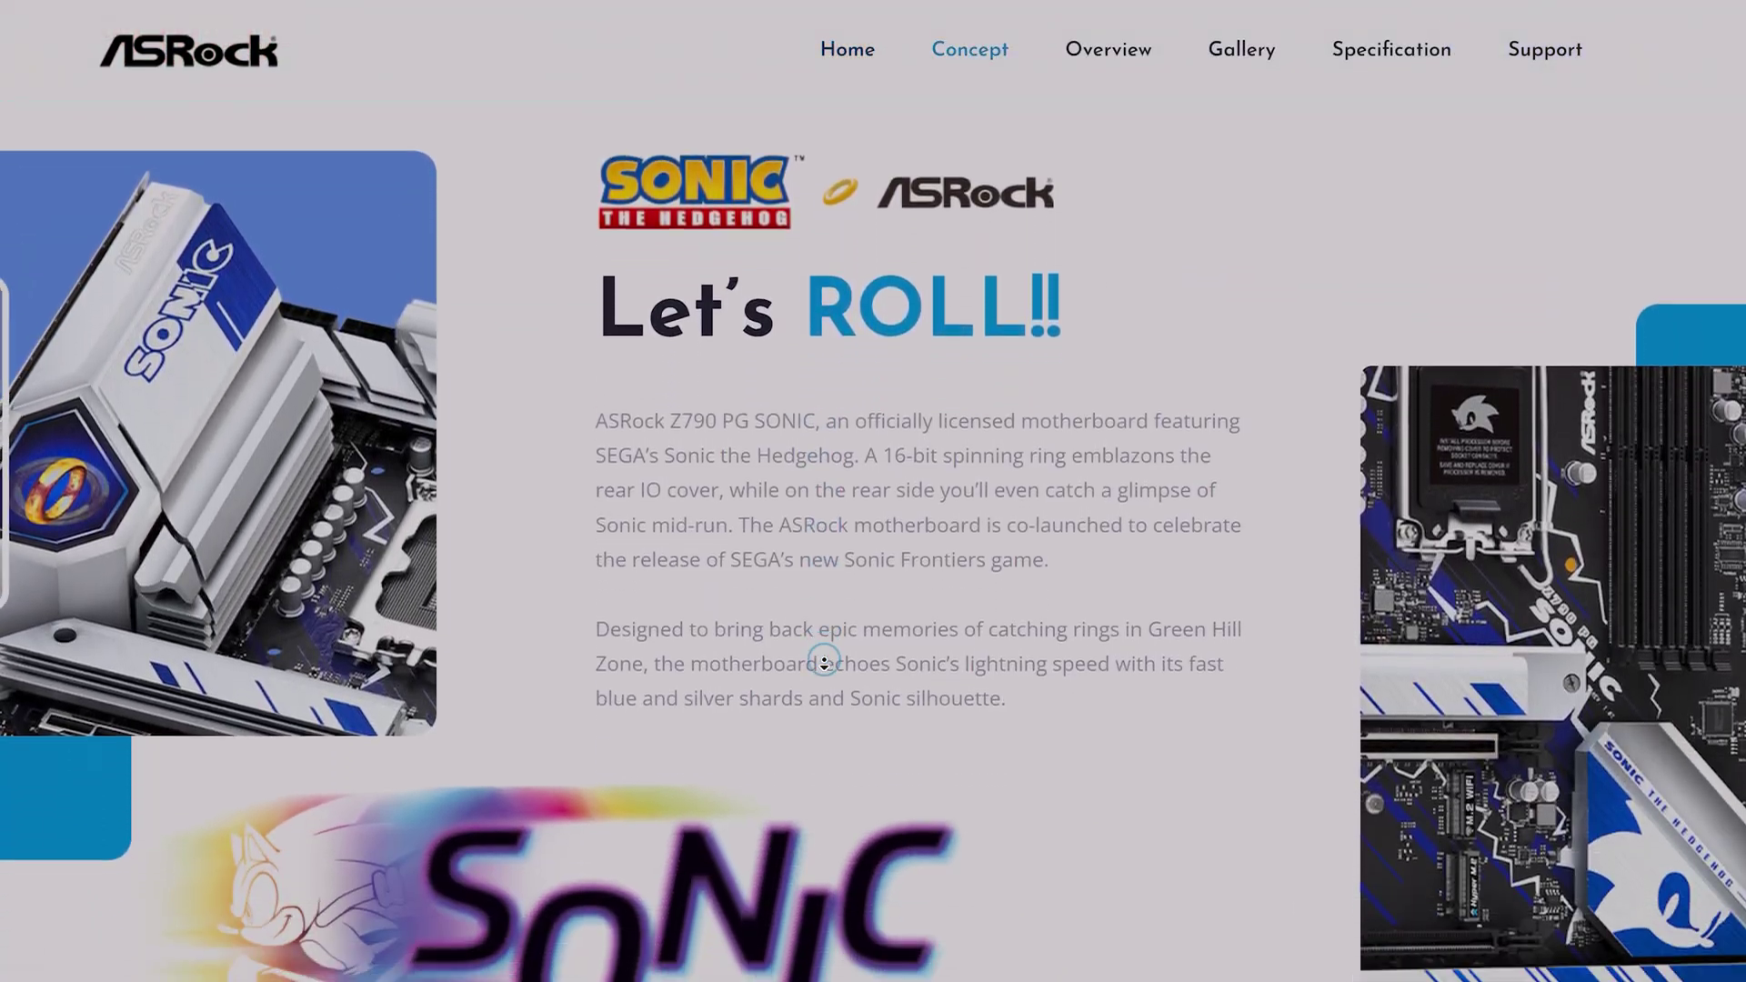
pyautogui.scroll(-12, 824, 662)
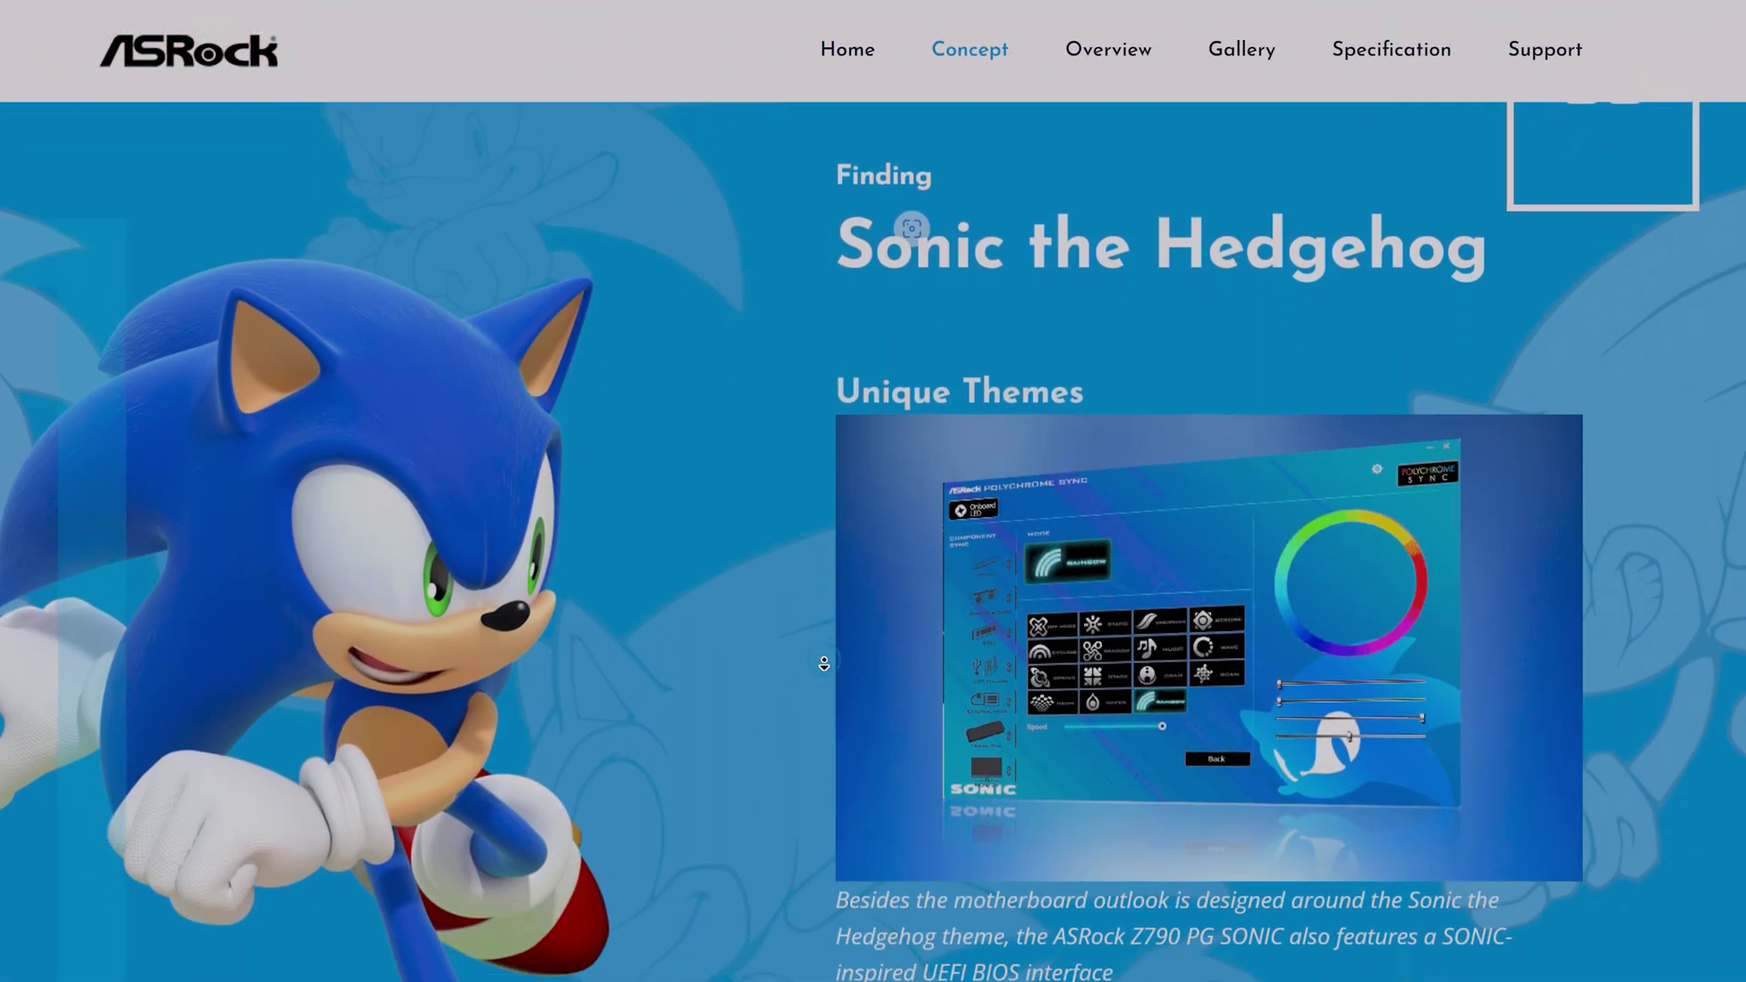
pyautogui.scroll(-15, 824, 664)
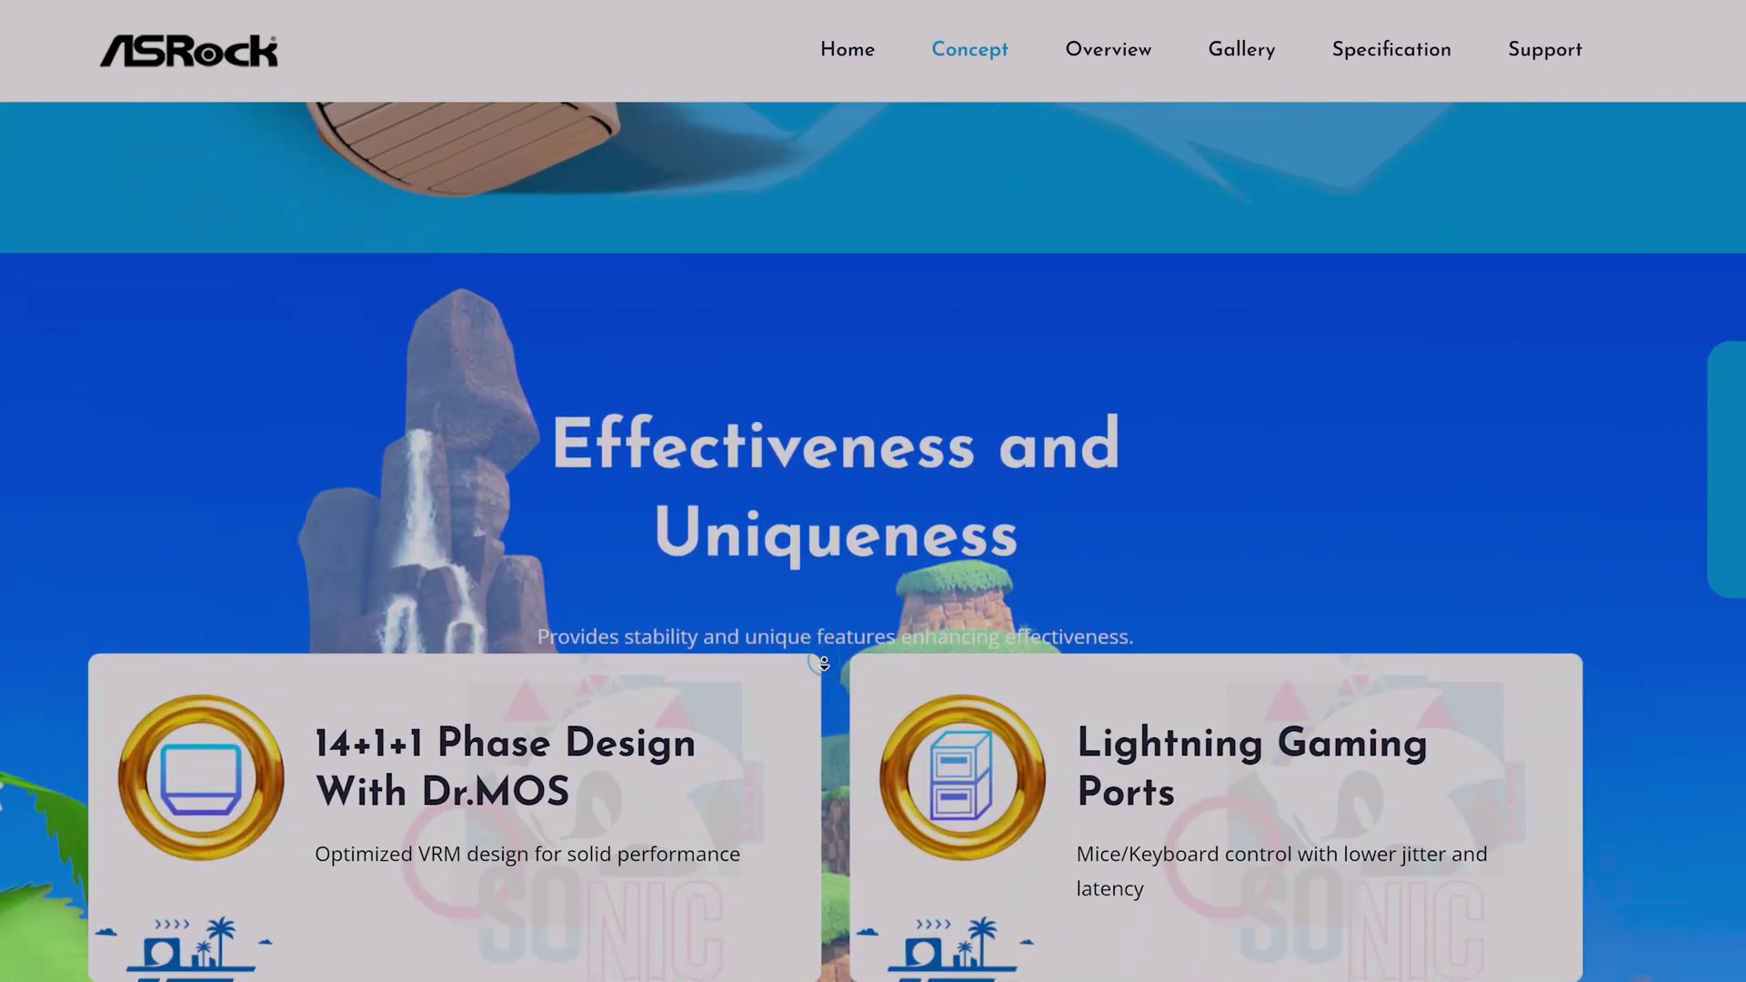
pyautogui.scroll(-12, 825, 664)
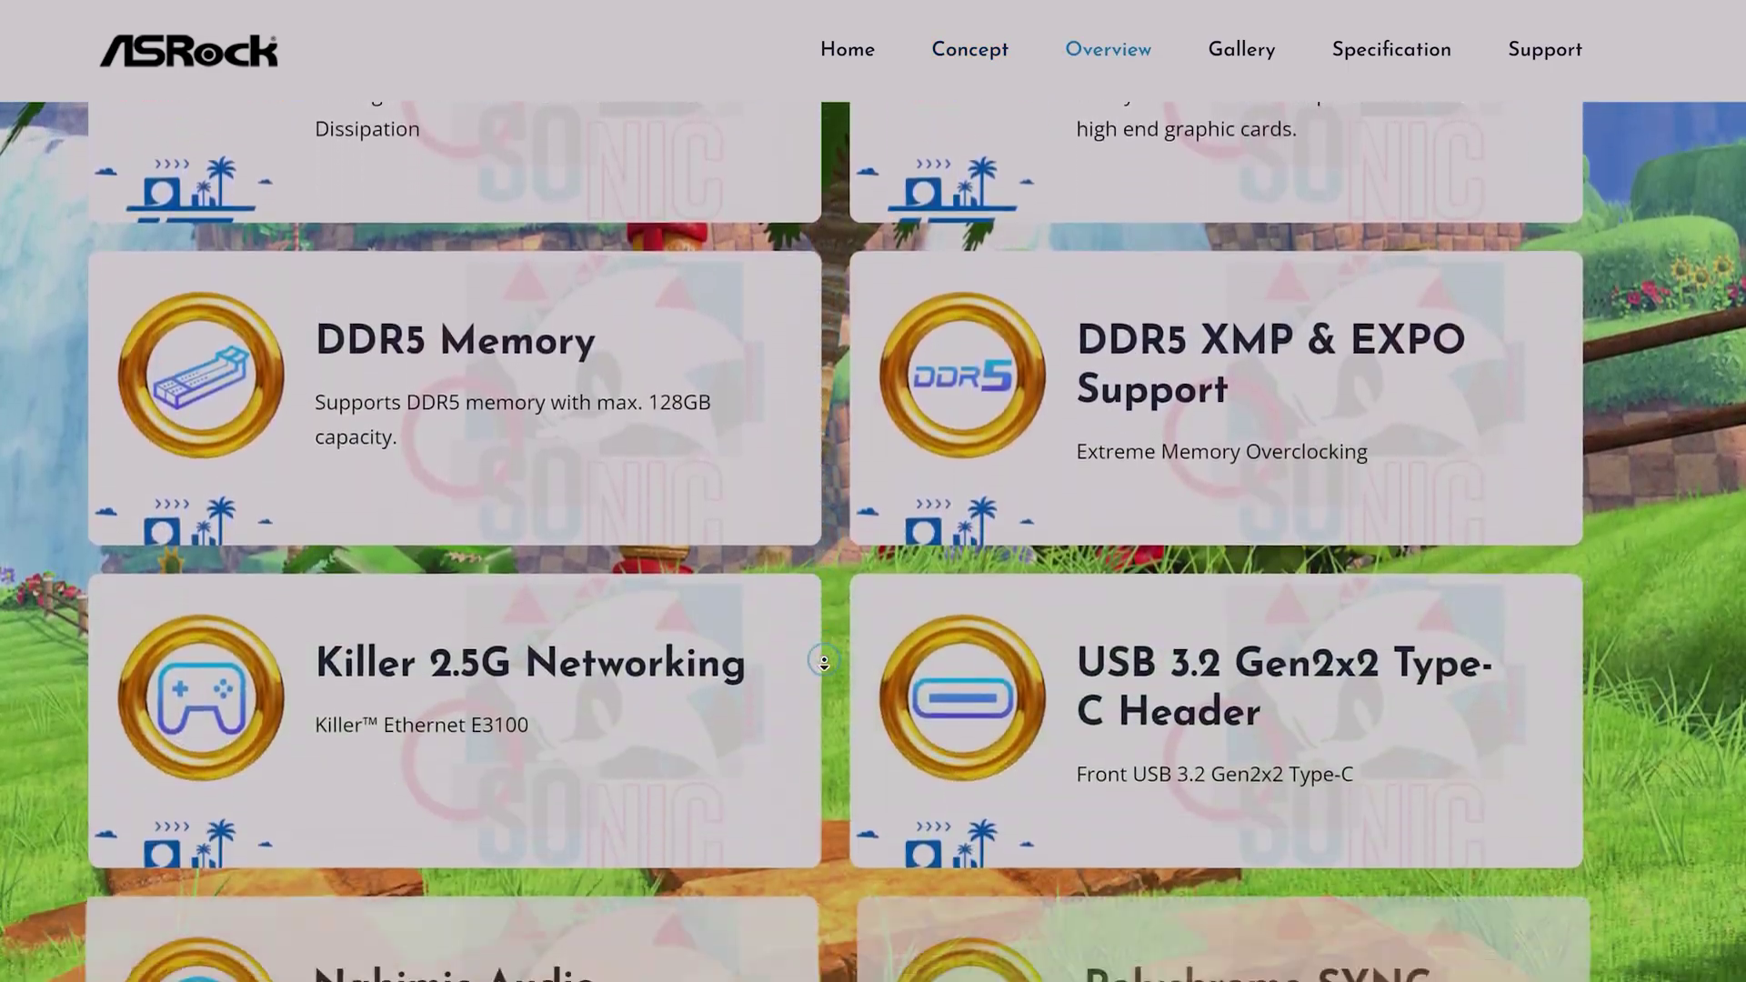
pyautogui.scroll(-16, 824, 663)
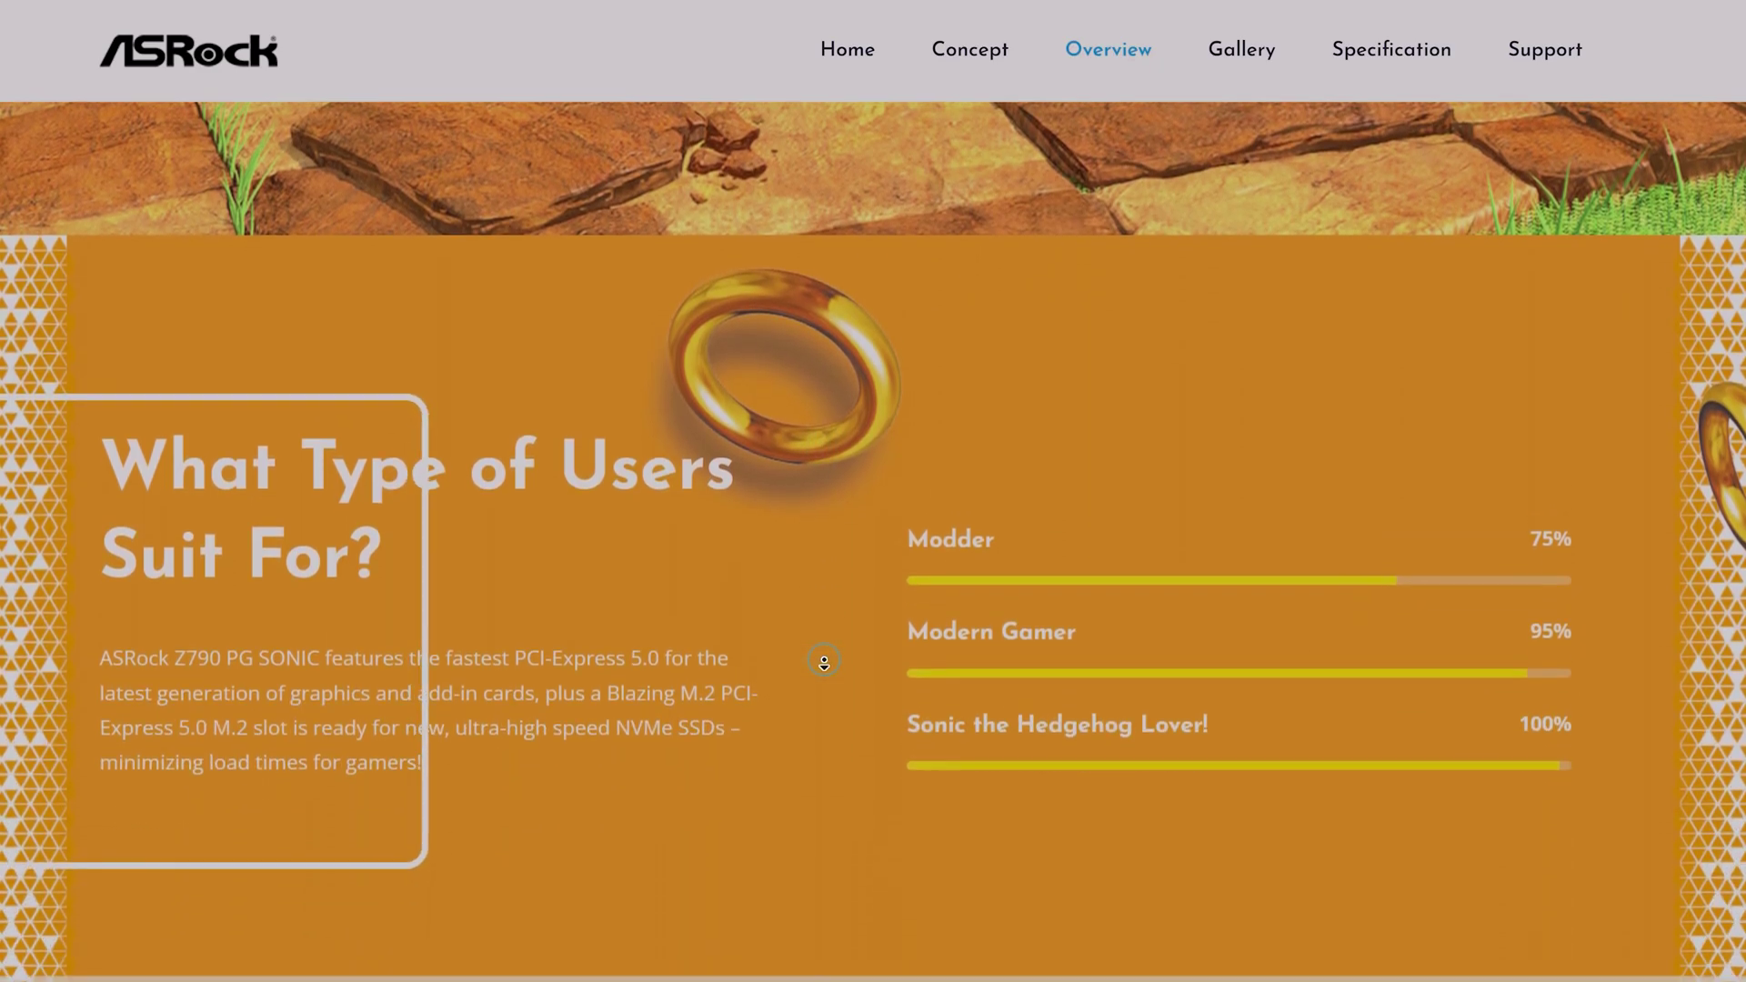
pyautogui.scroll(-14, 824, 664)
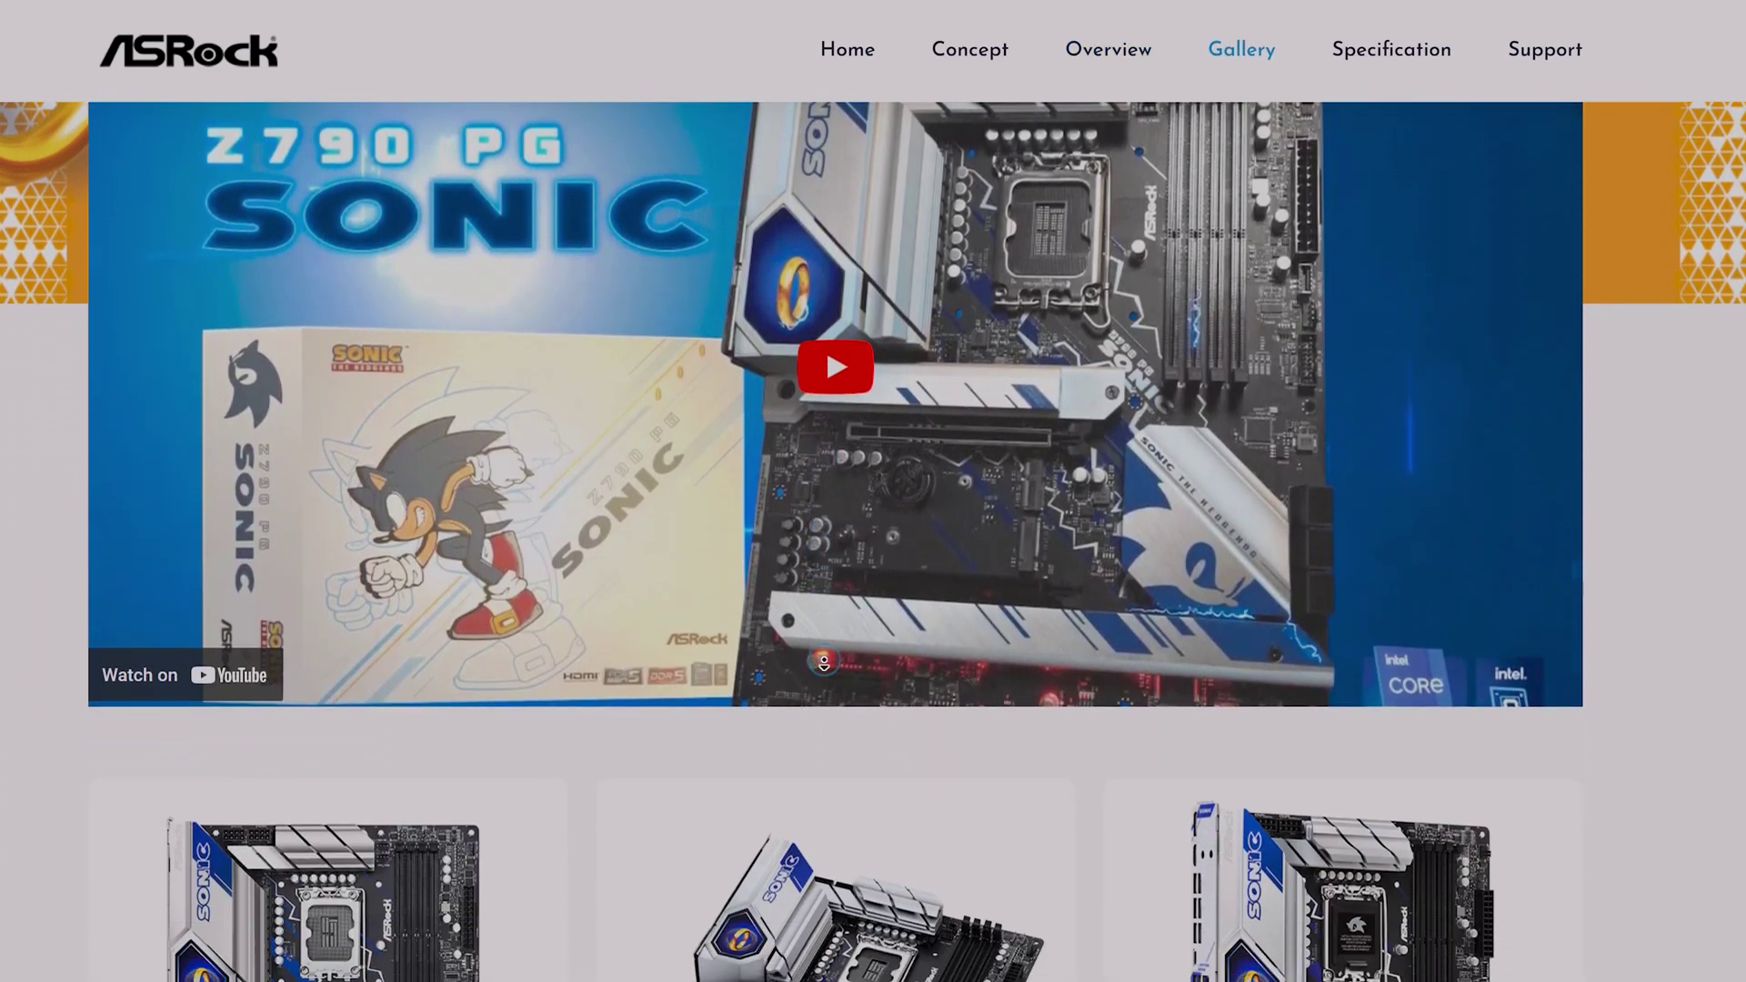
pyautogui.scroll(-6, 824, 663)
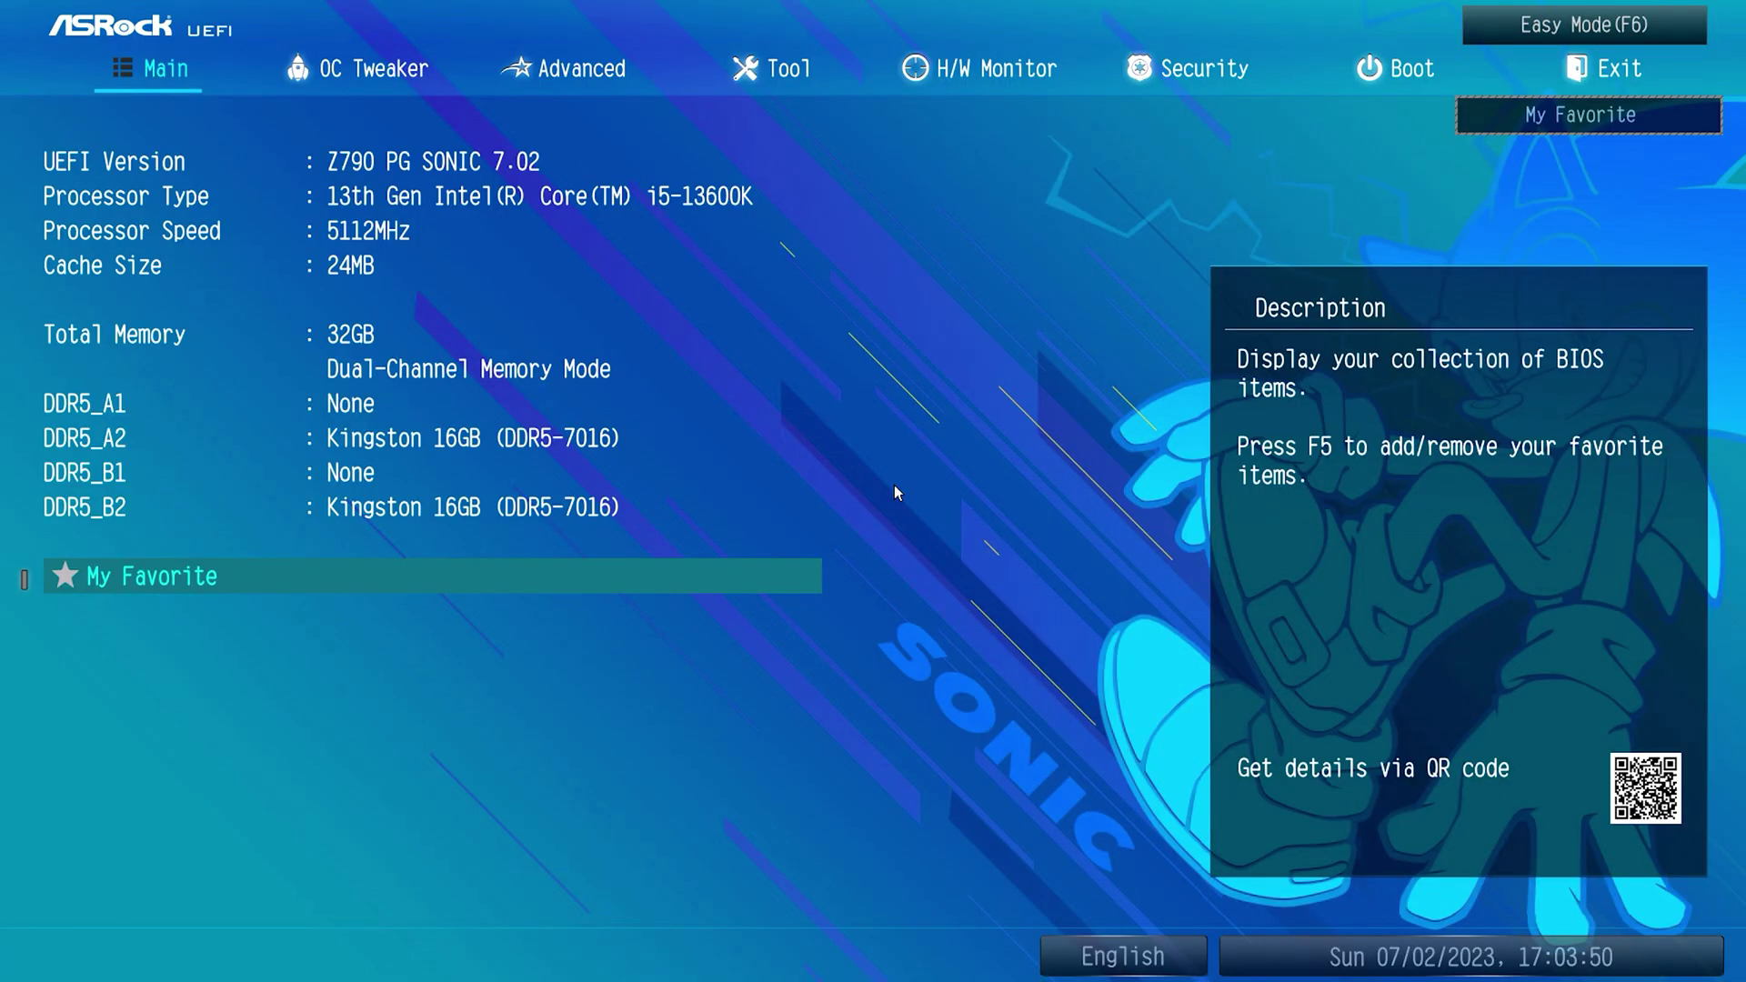
# In OC Tweaker's CPU Configuration, set the P-Core Ratio to All Core at 55.
pyautogui.press('Right')
pyautogui.press('Down')
pyautogui.press('Down')
pyautogui.press('Down')
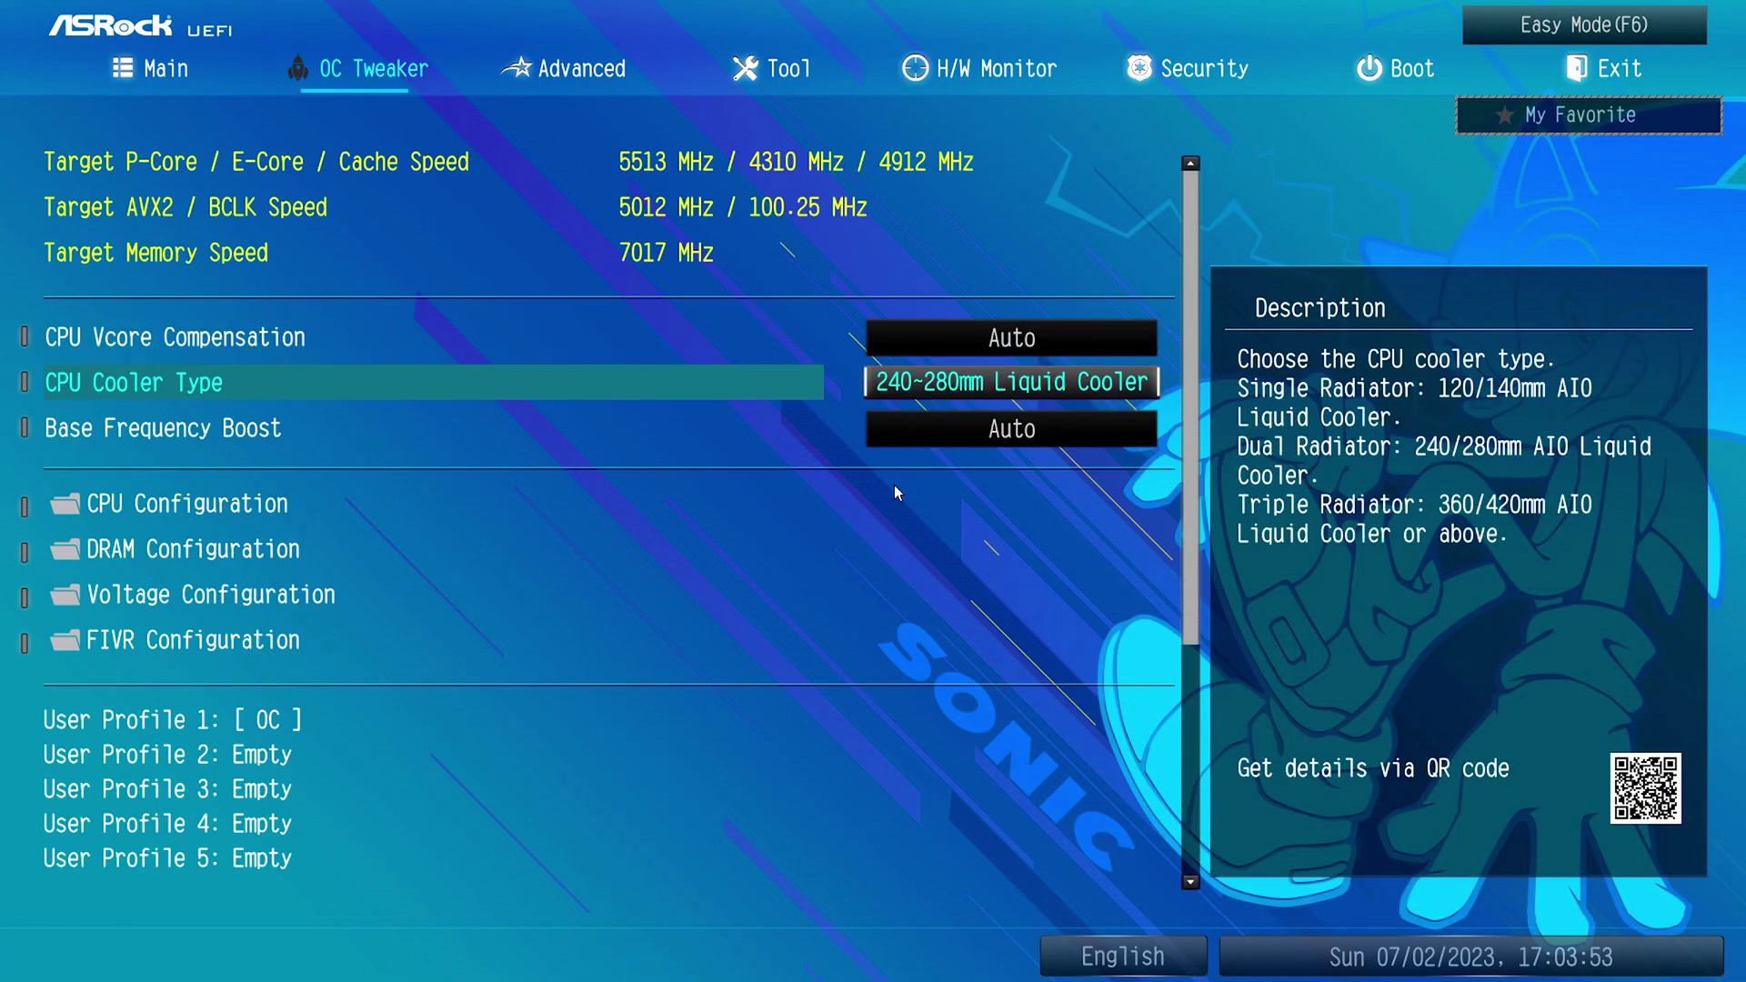
pyautogui.press('Return')
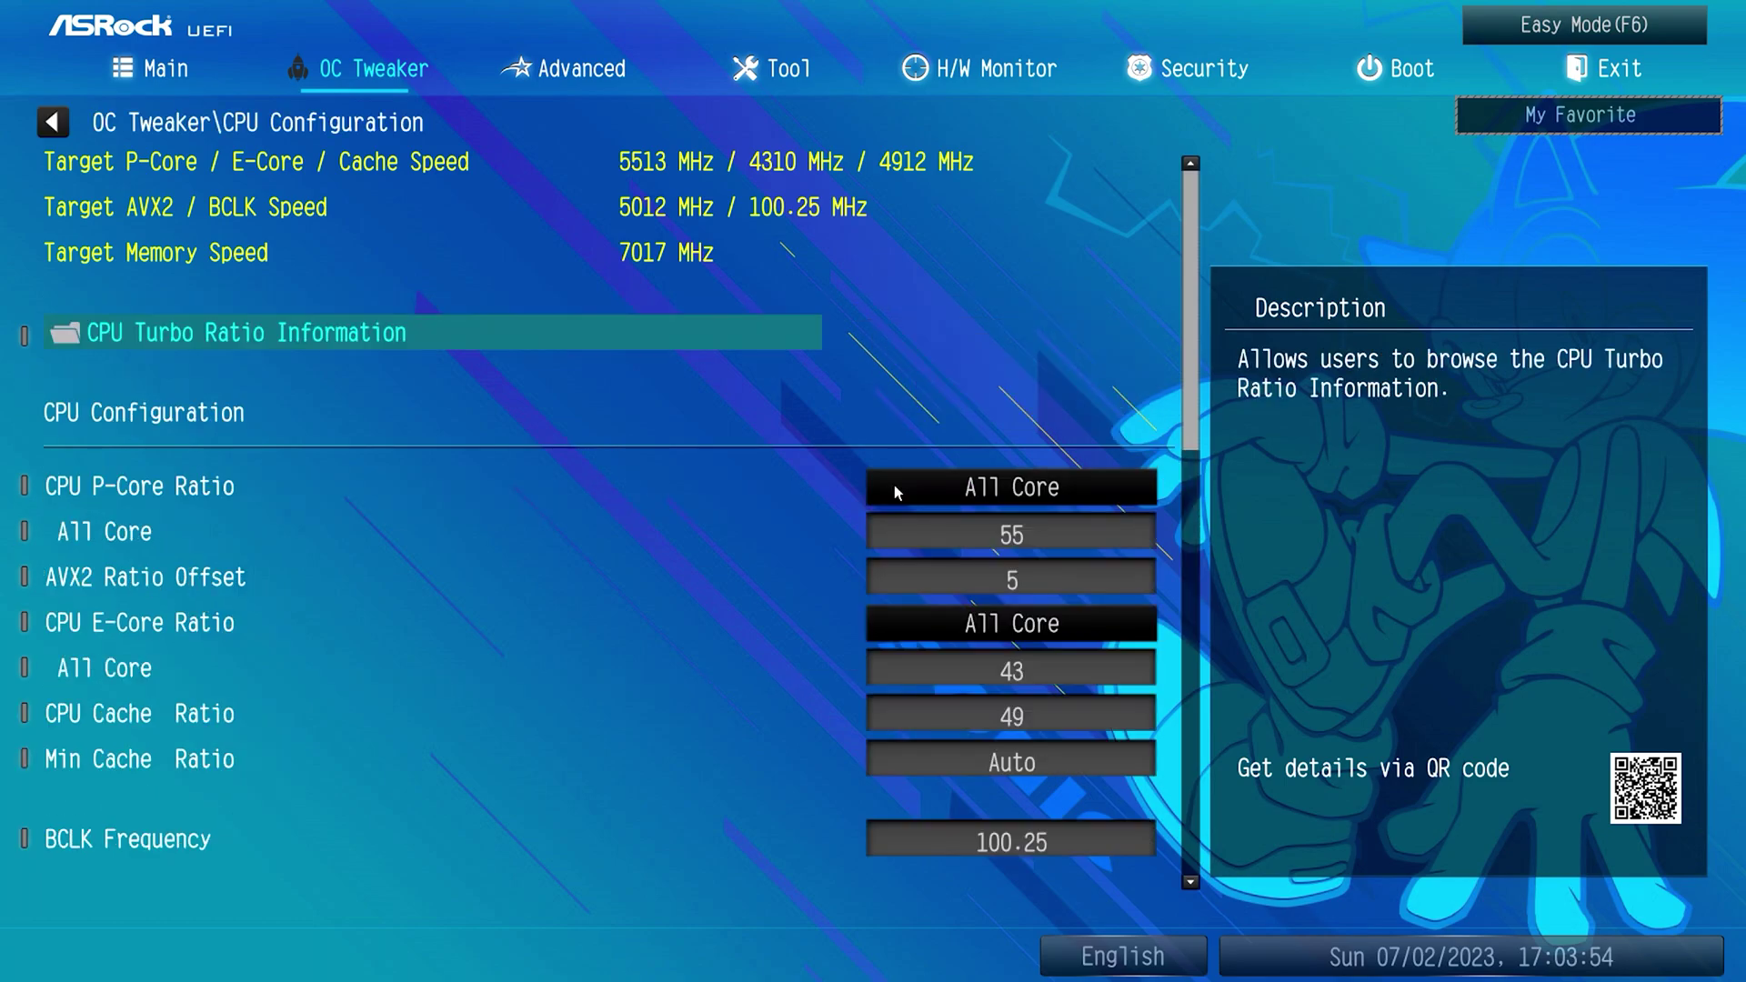
pyautogui.press('Down')
pyautogui.press('Return')
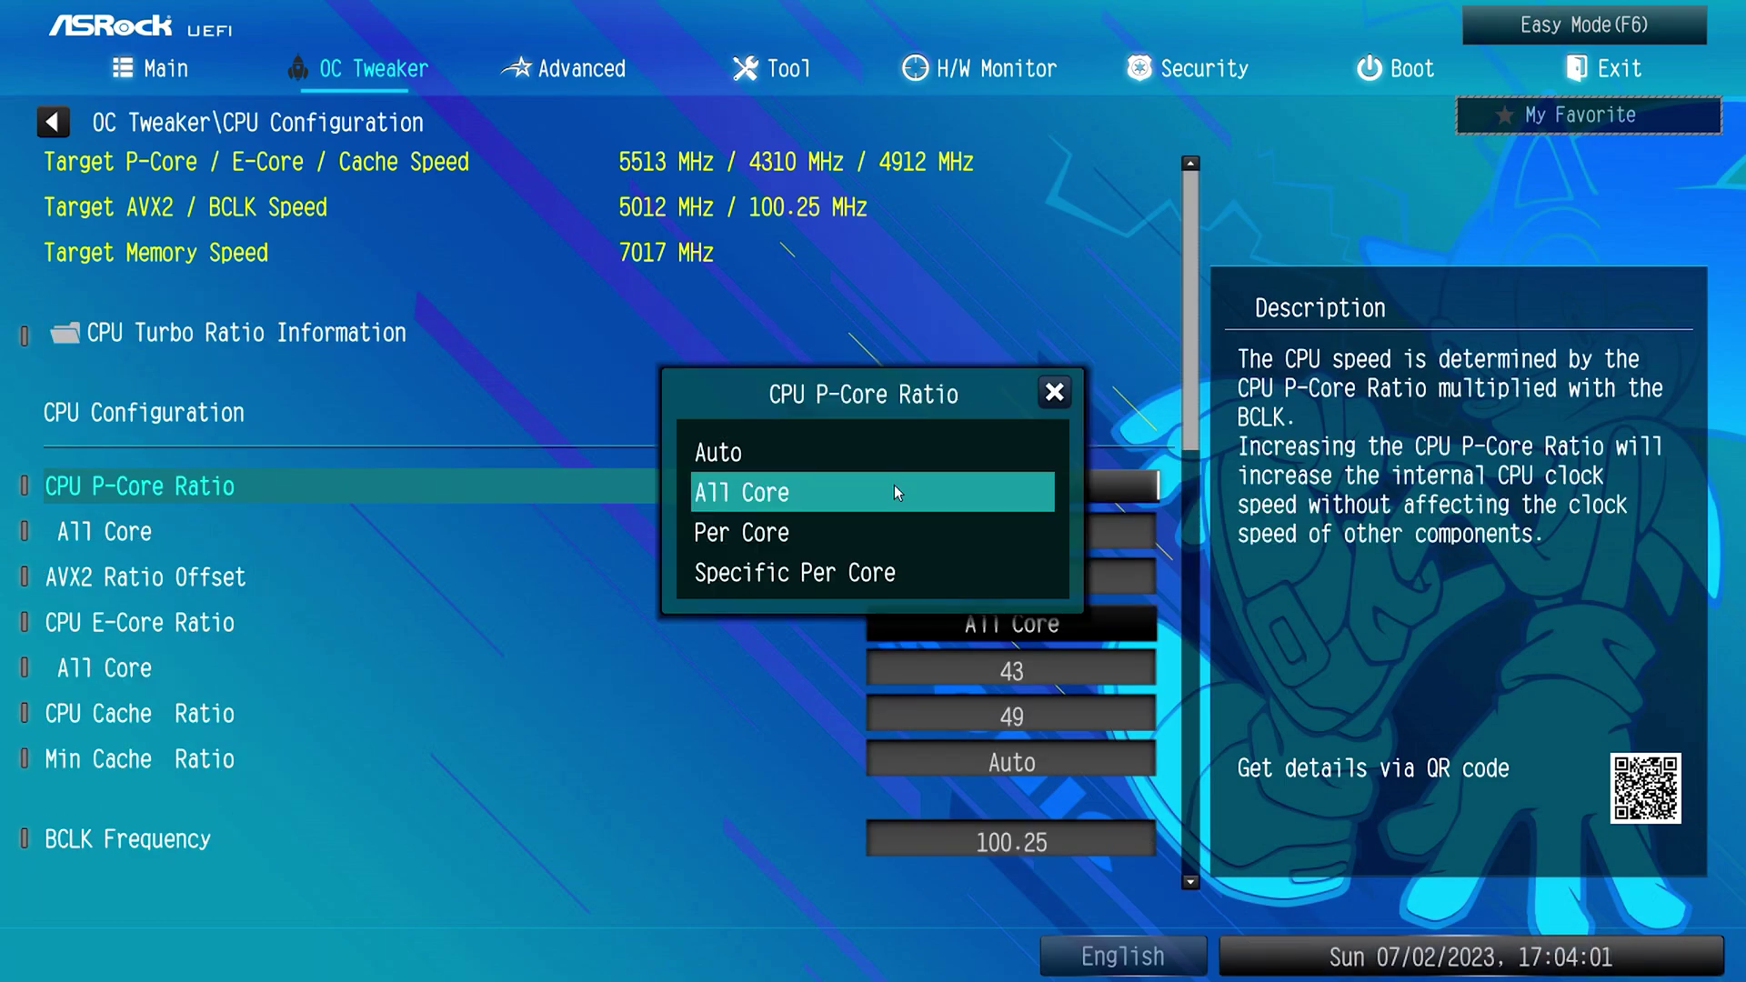
pyautogui.press('Return')
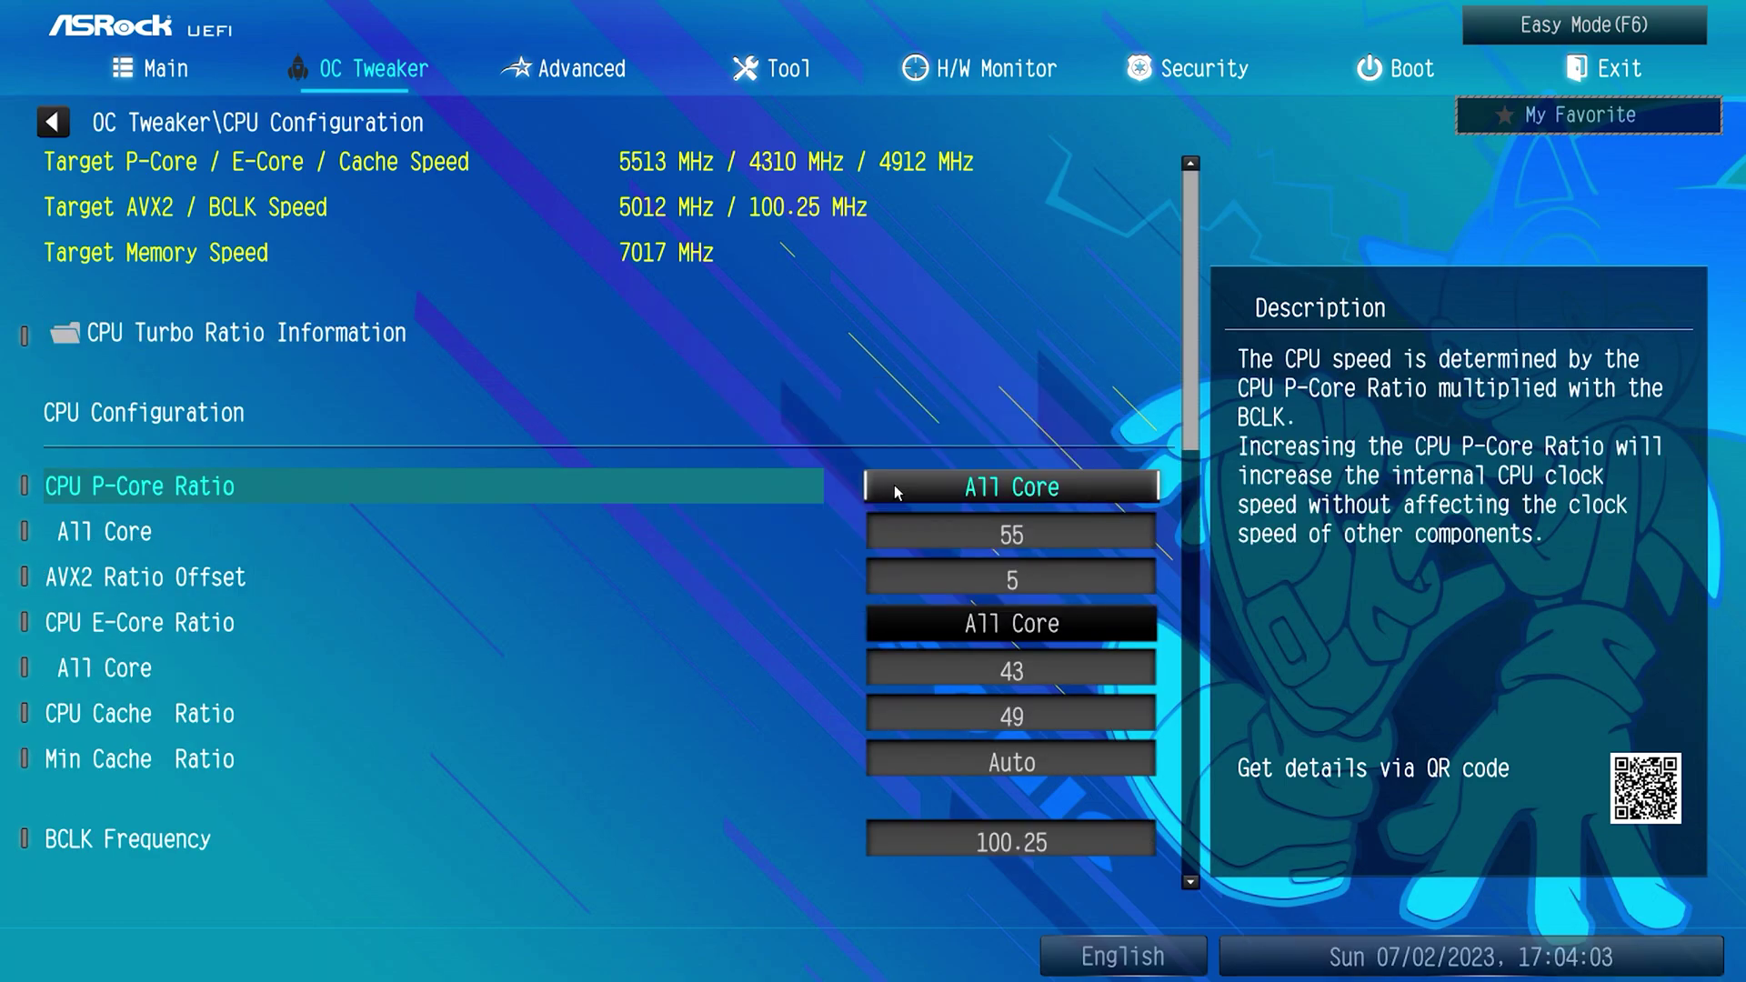
pyautogui.press('Down')
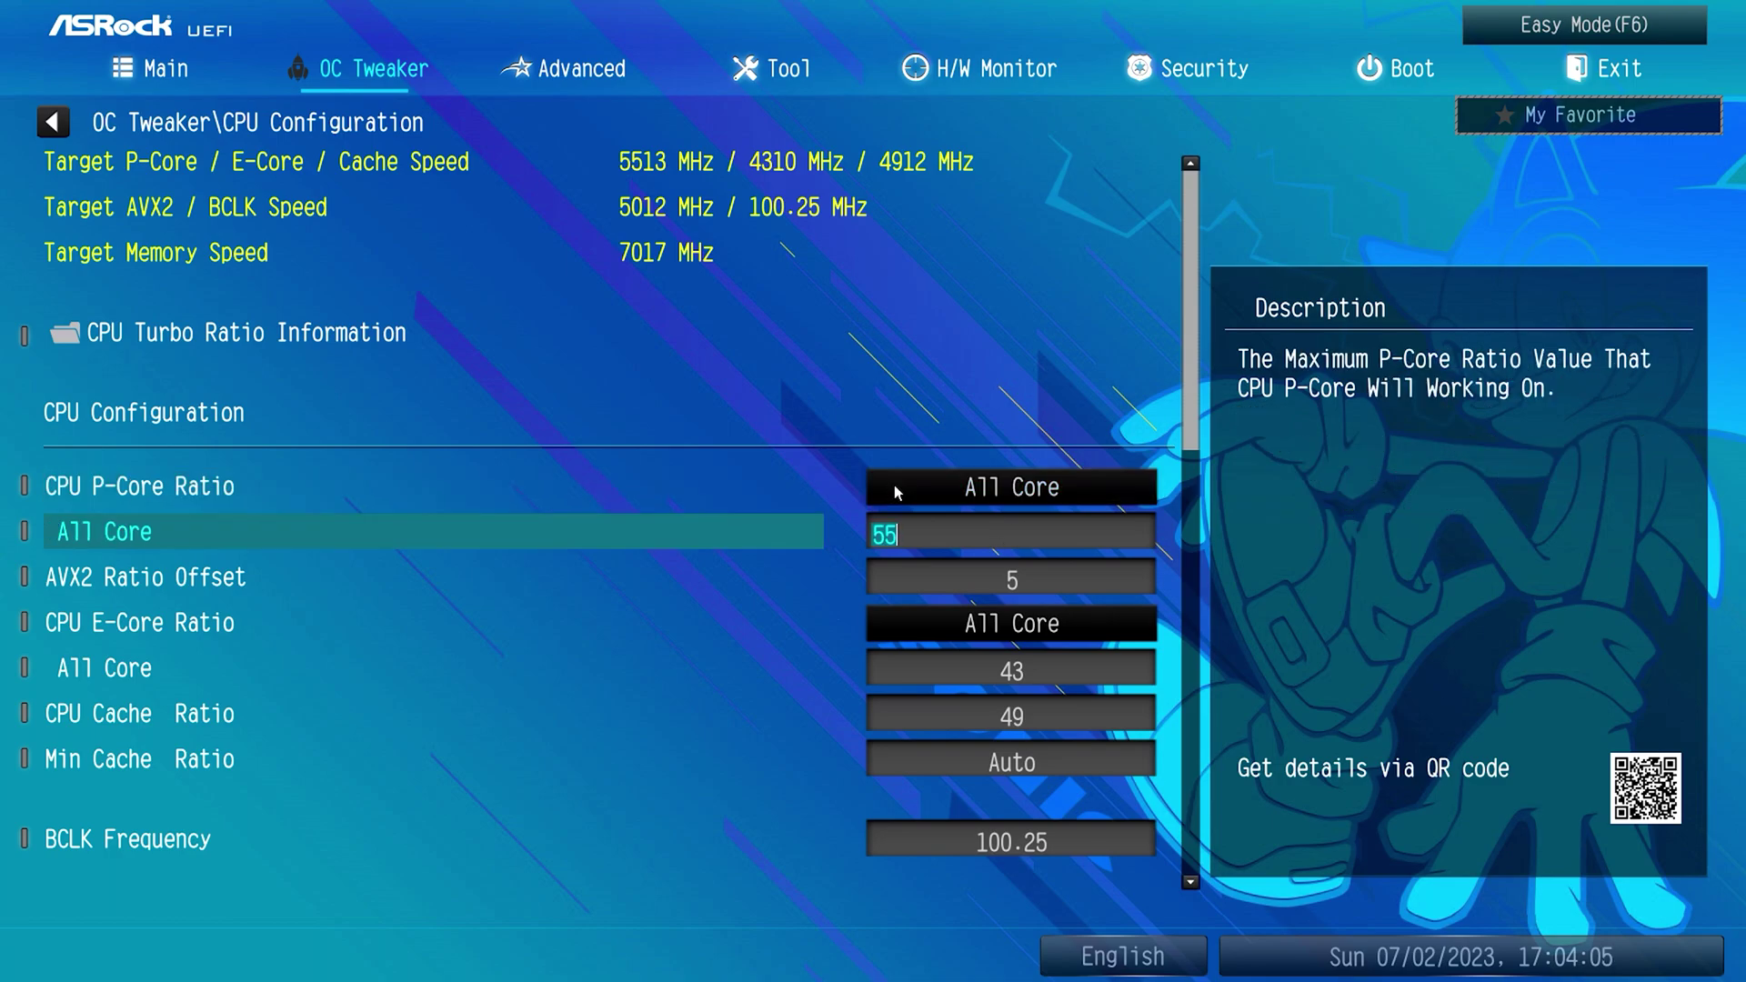
# Set AVX2 Ratio Offset to 5, E-Core All Core ratio to 43 and Cache Ratio to 49.
pyautogui.press('Down')
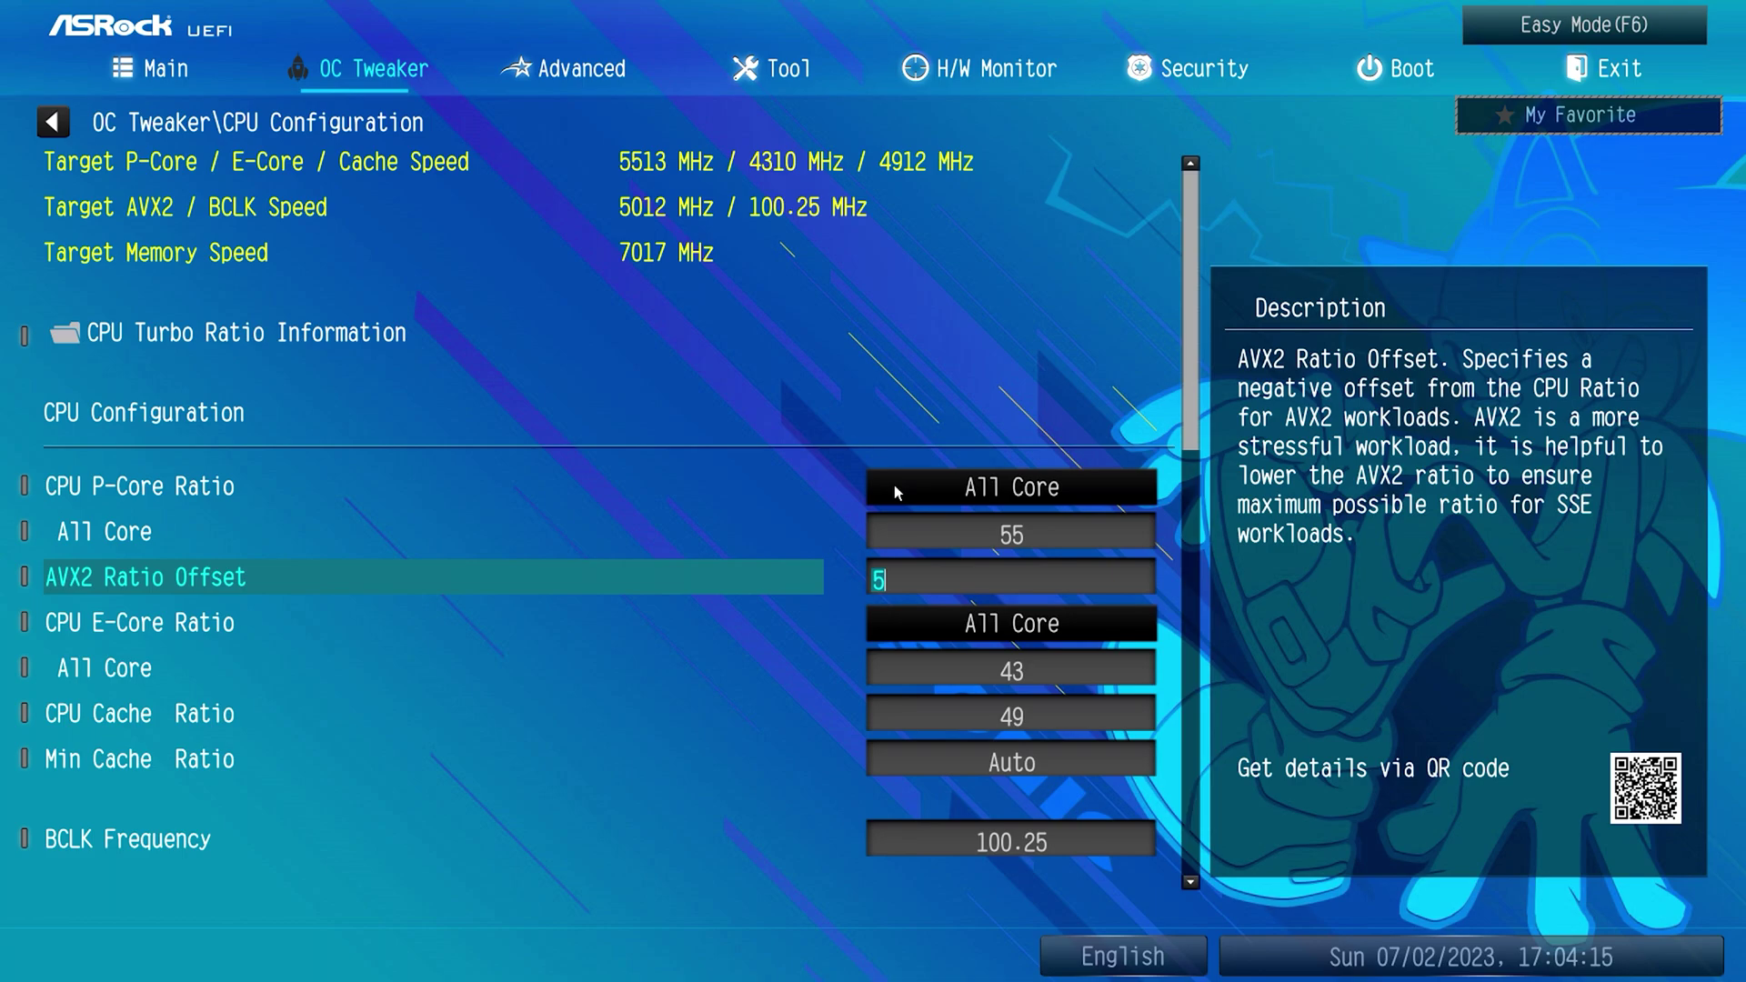
pyautogui.press('Down')
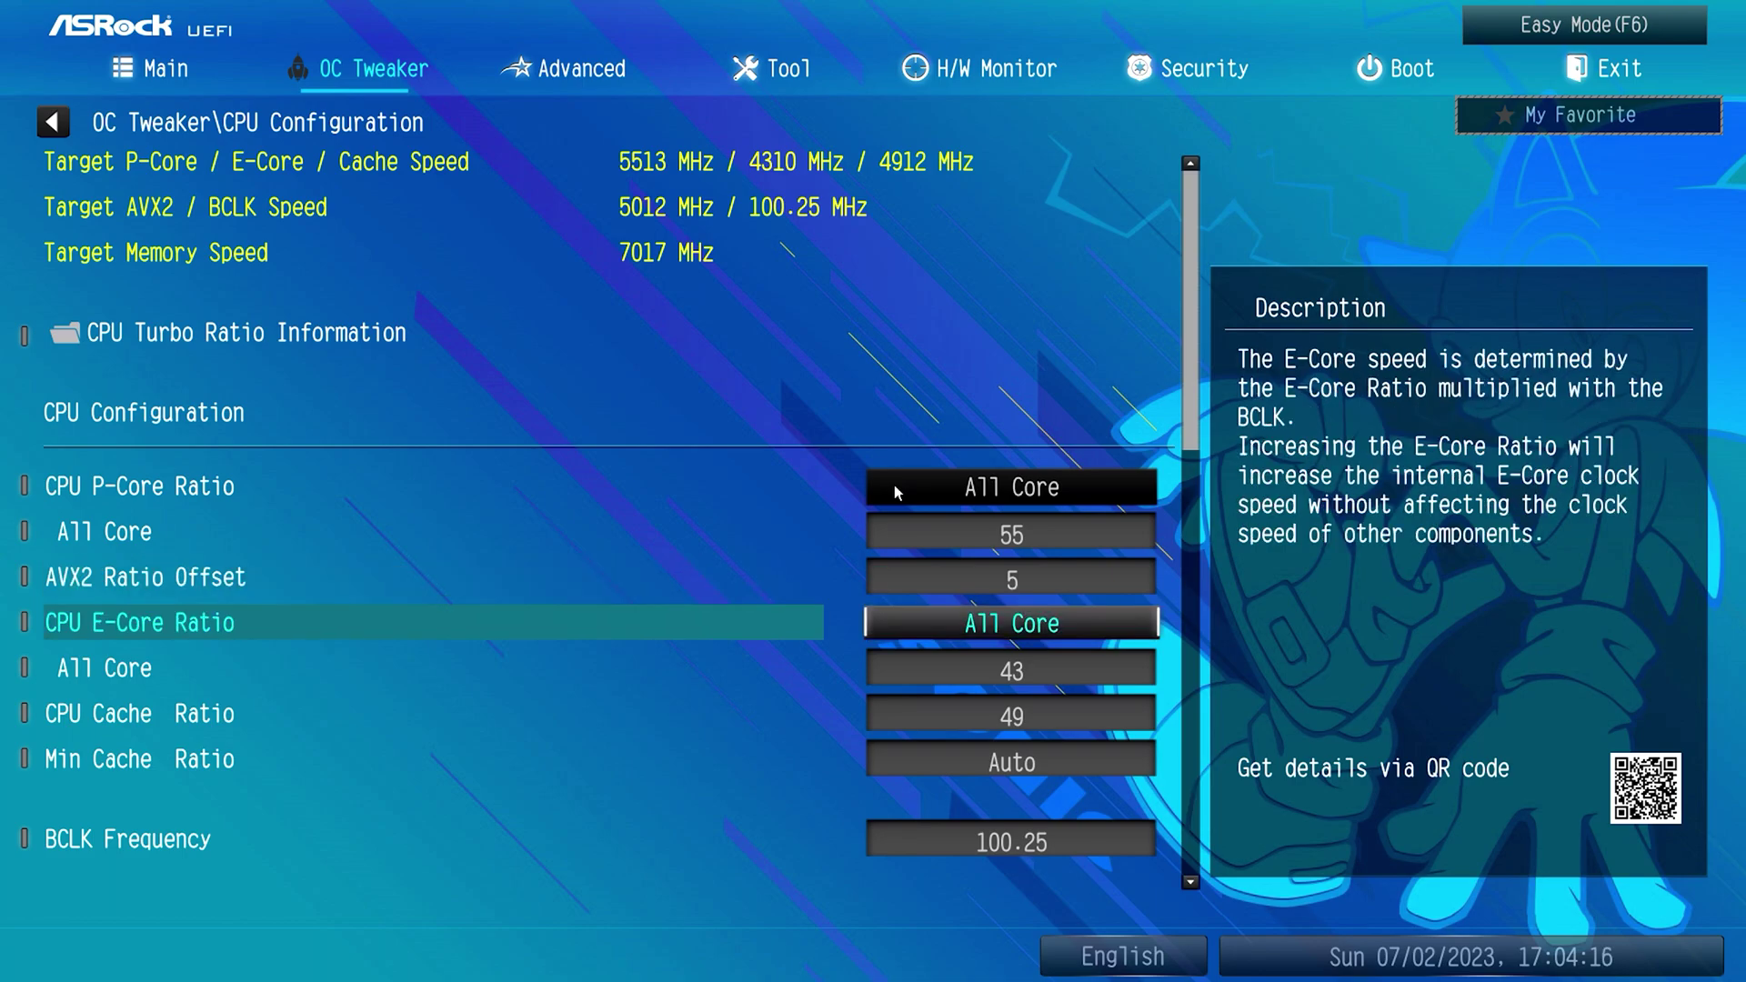
pyautogui.press('Return')
pyautogui.press('Return')
pyautogui.press('Down')
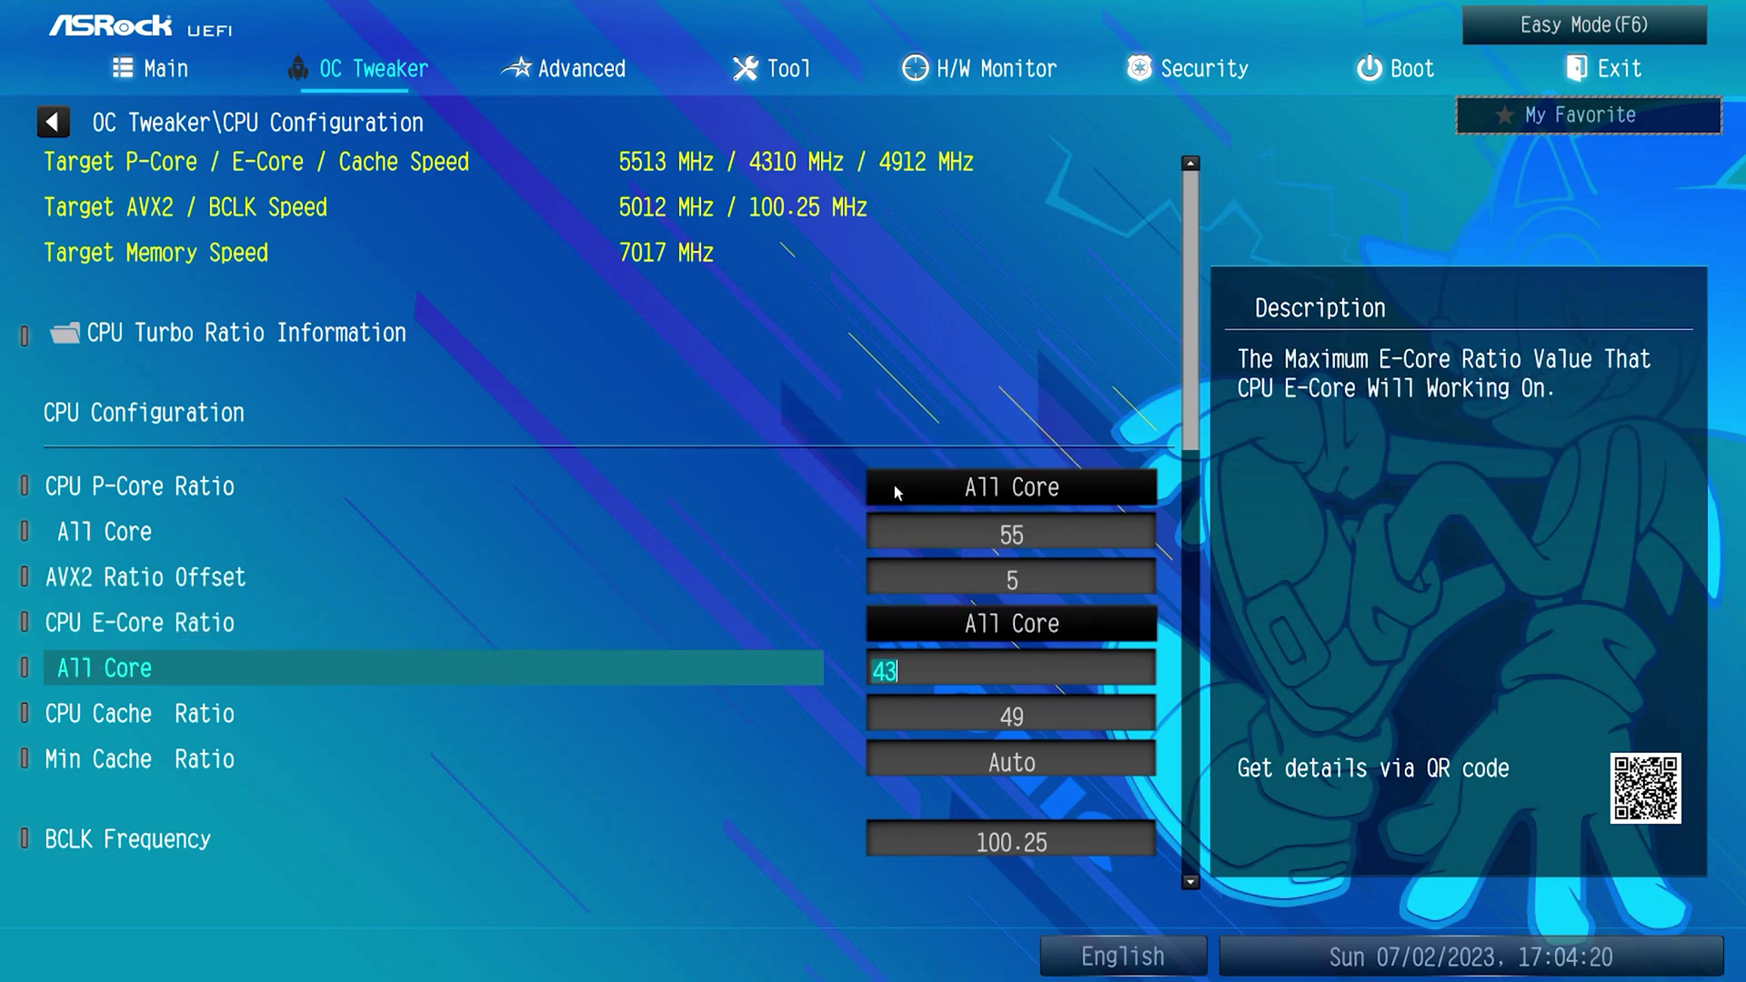
pyautogui.press('Down')
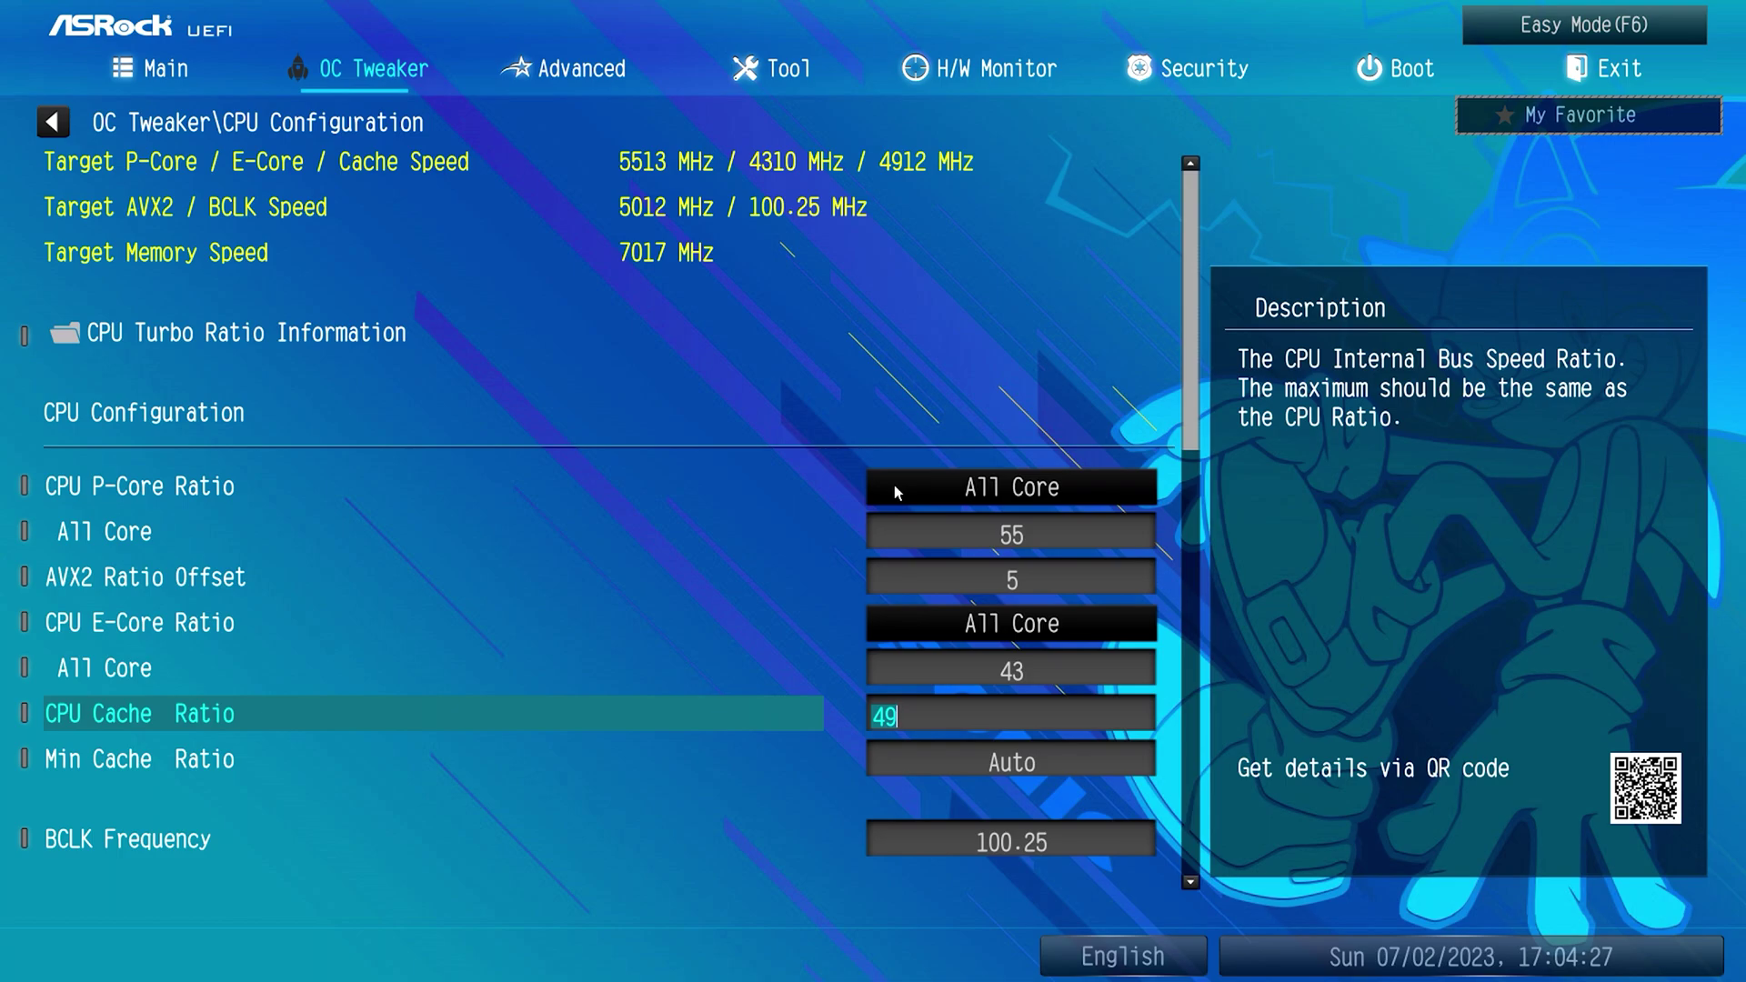
pyautogui.press('Down')
pyautogui.press('Down')
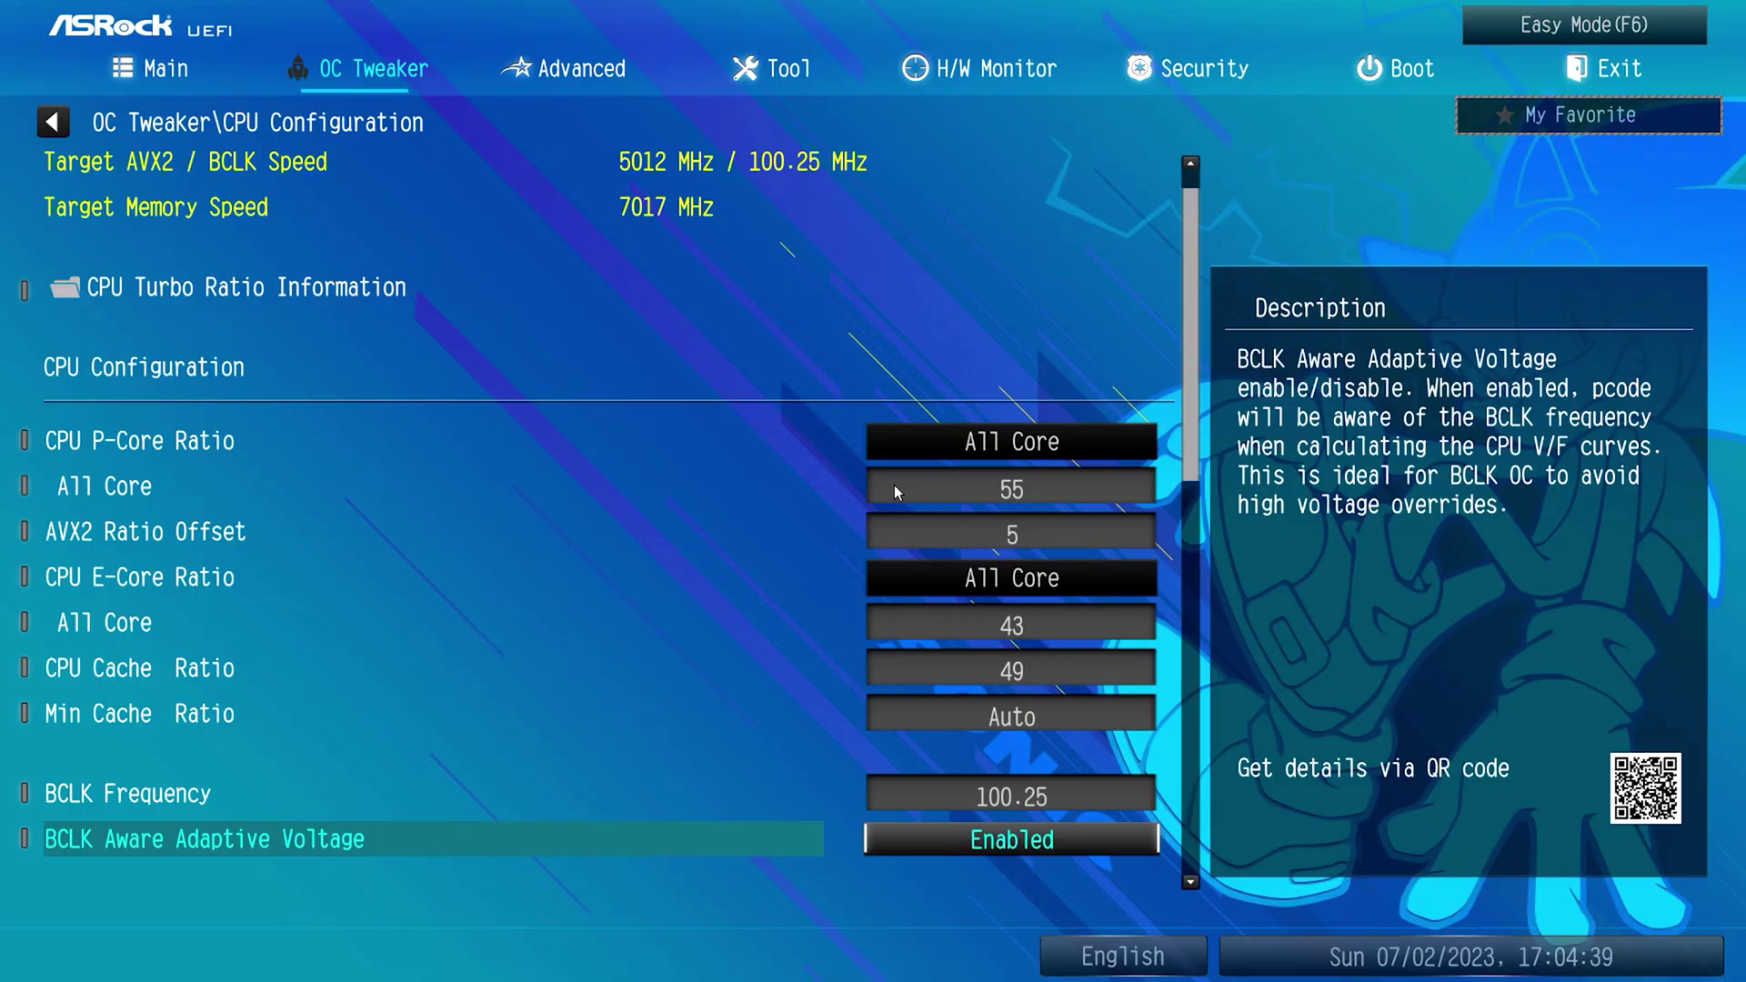
# Keep Boot Performance Mode on Turbo Performance, leave UnderVolt Protection disabled, and set CPU Tj Max to 100.
pyautogui.press('Down')
pyautogui.press('Return')
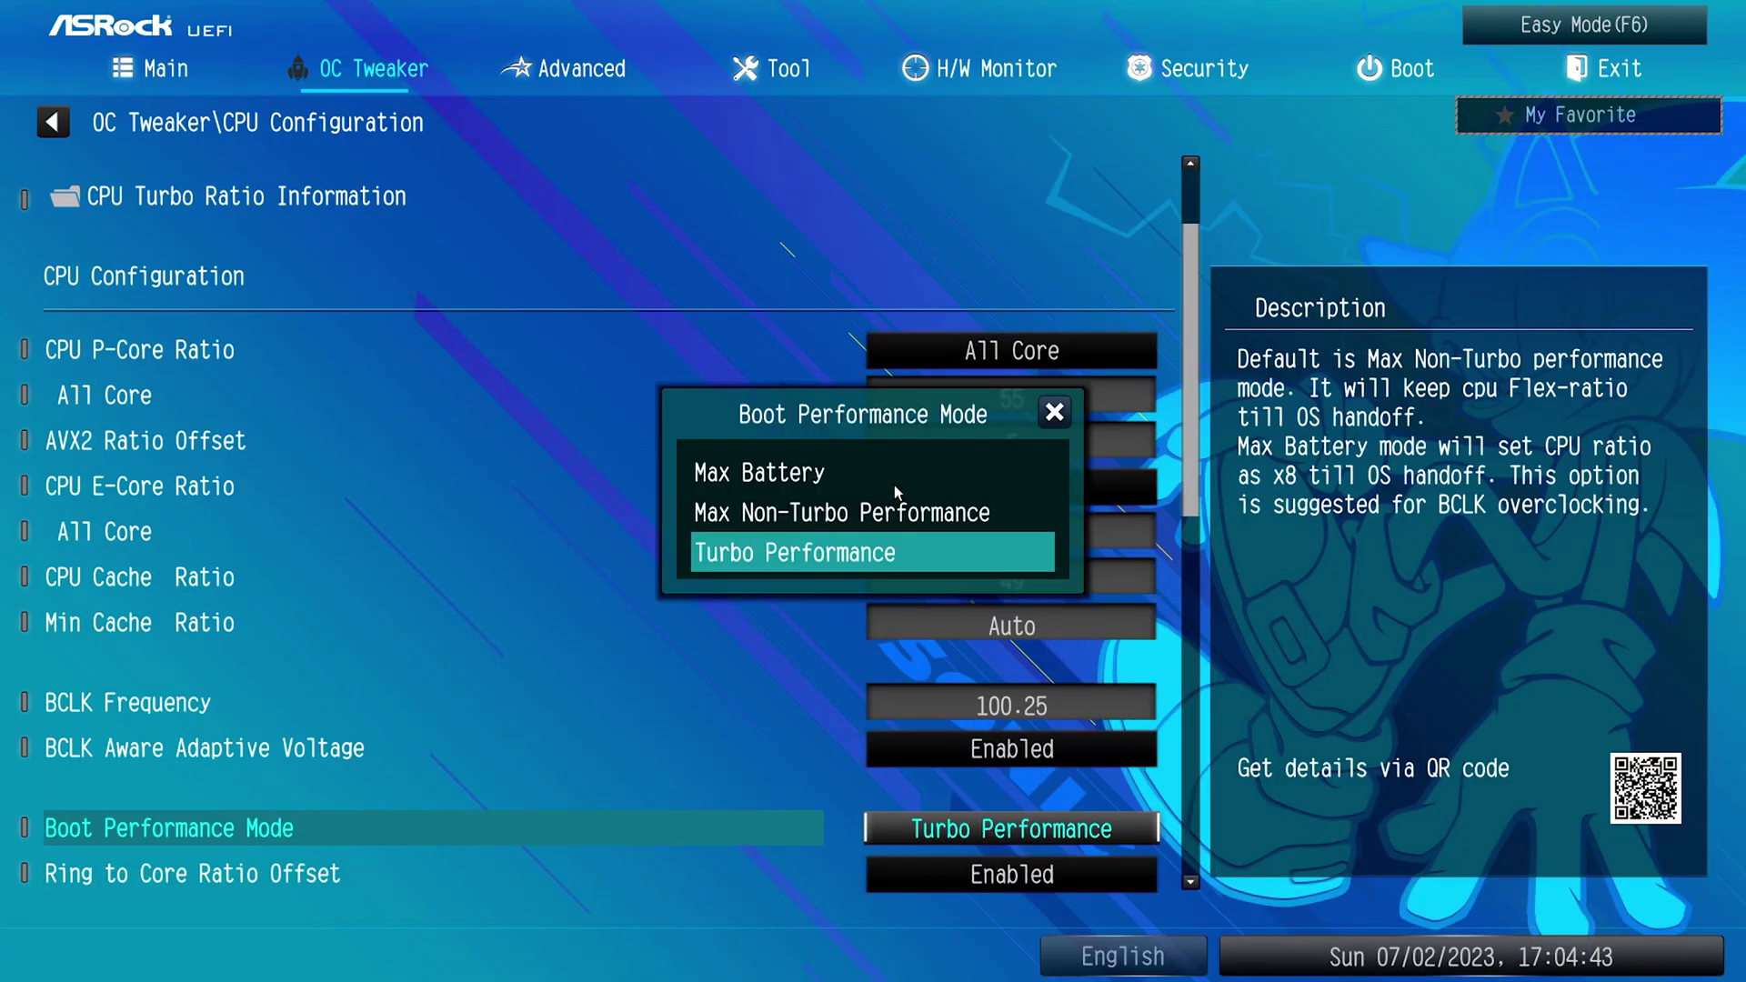
pyautogui.press('Return')
pyautogui.press('Down')
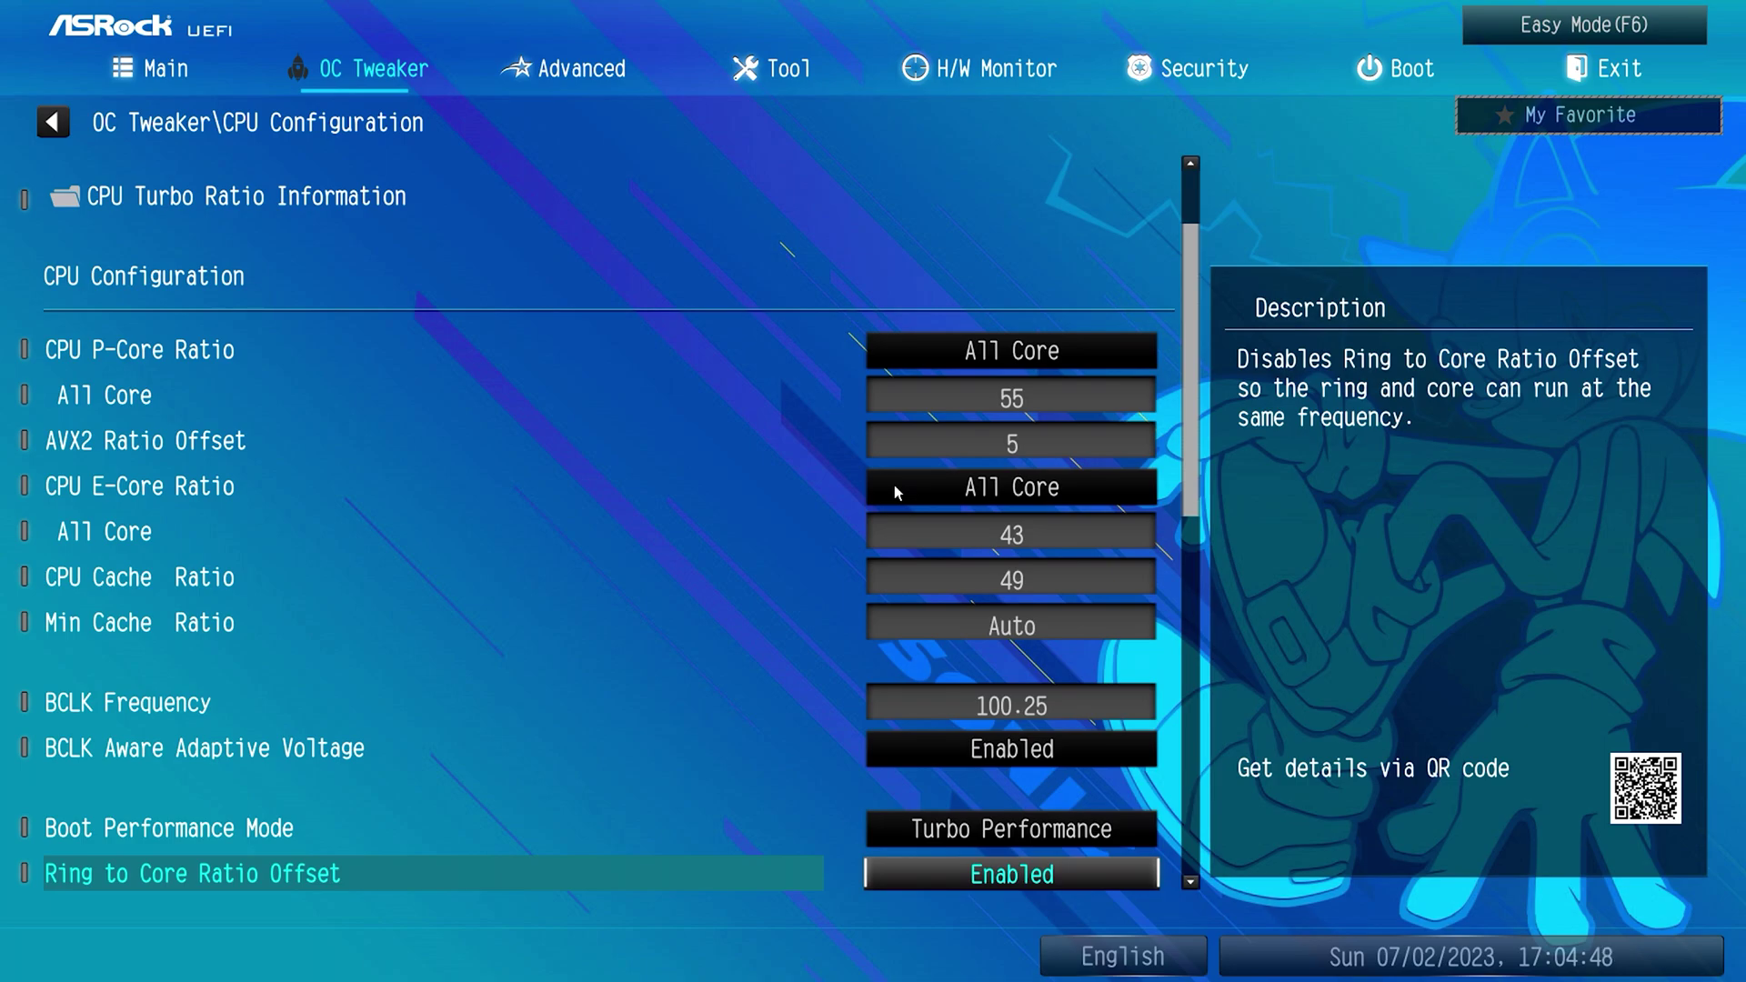
pyautogui.press('Down')
pyautogui.press('Down')
pyautogui.press('Down')
pyautogui.press('Down')
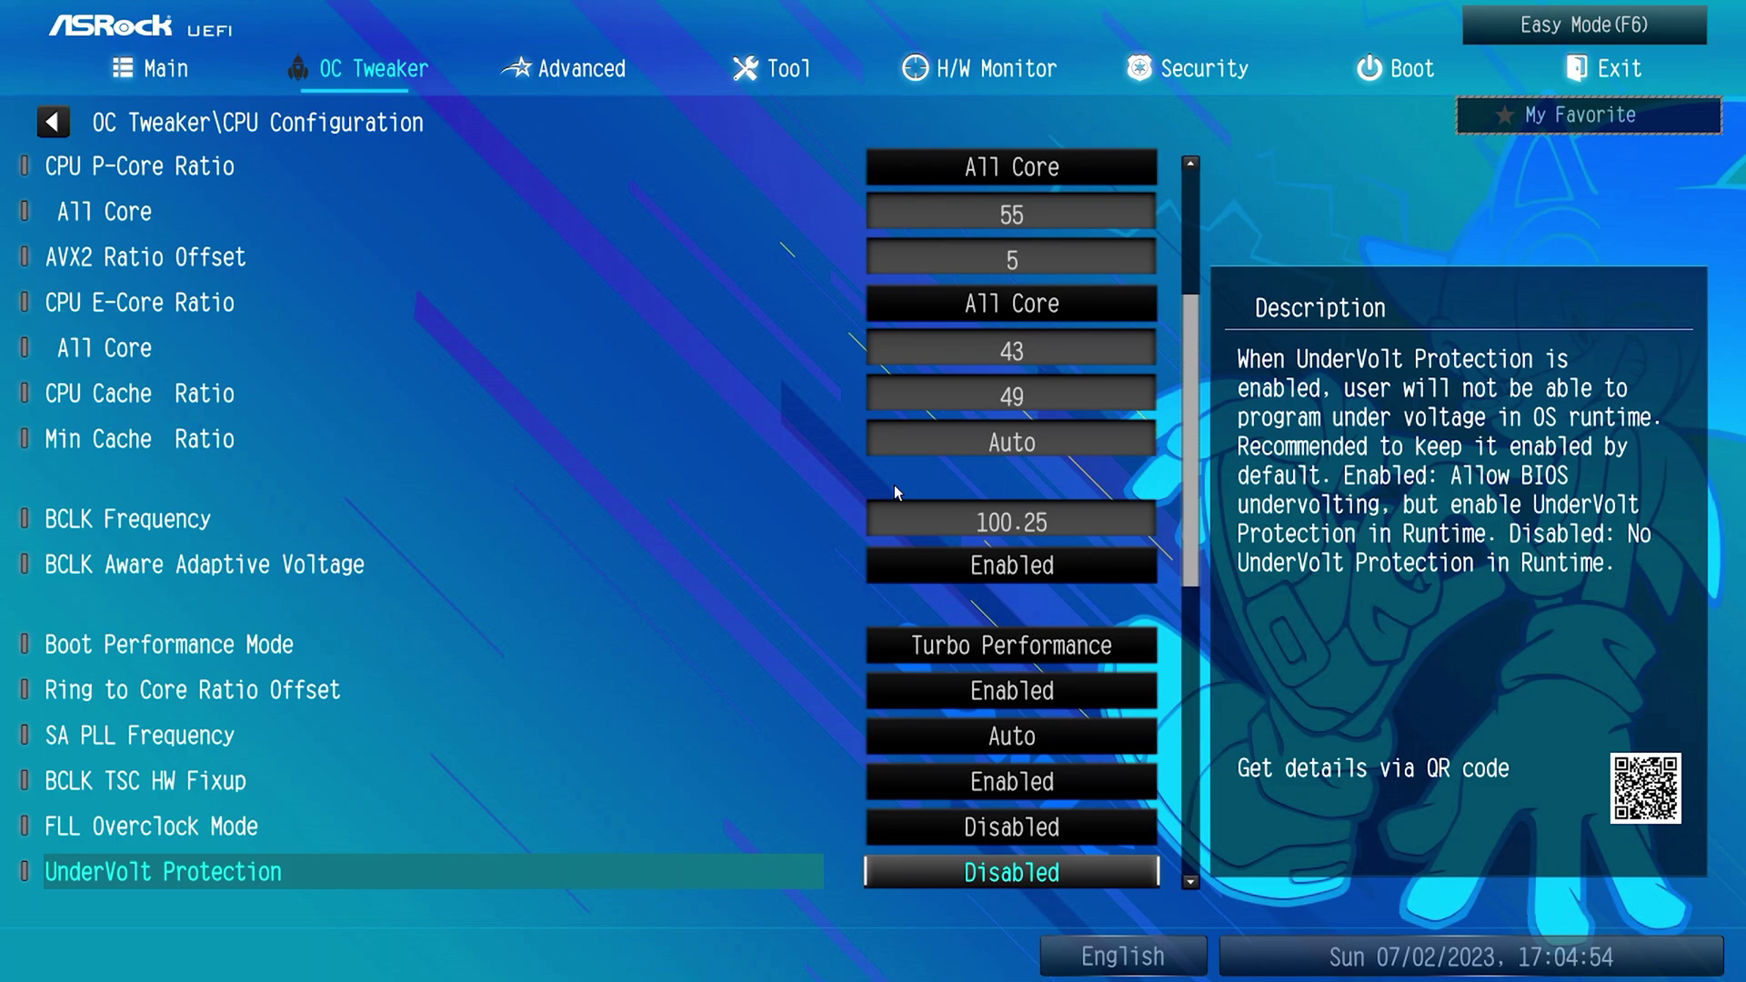
pyautogui.press('Down')
pyautogui.press('Down')
pyautogui.press('Down')
pyautogui.press('Down')
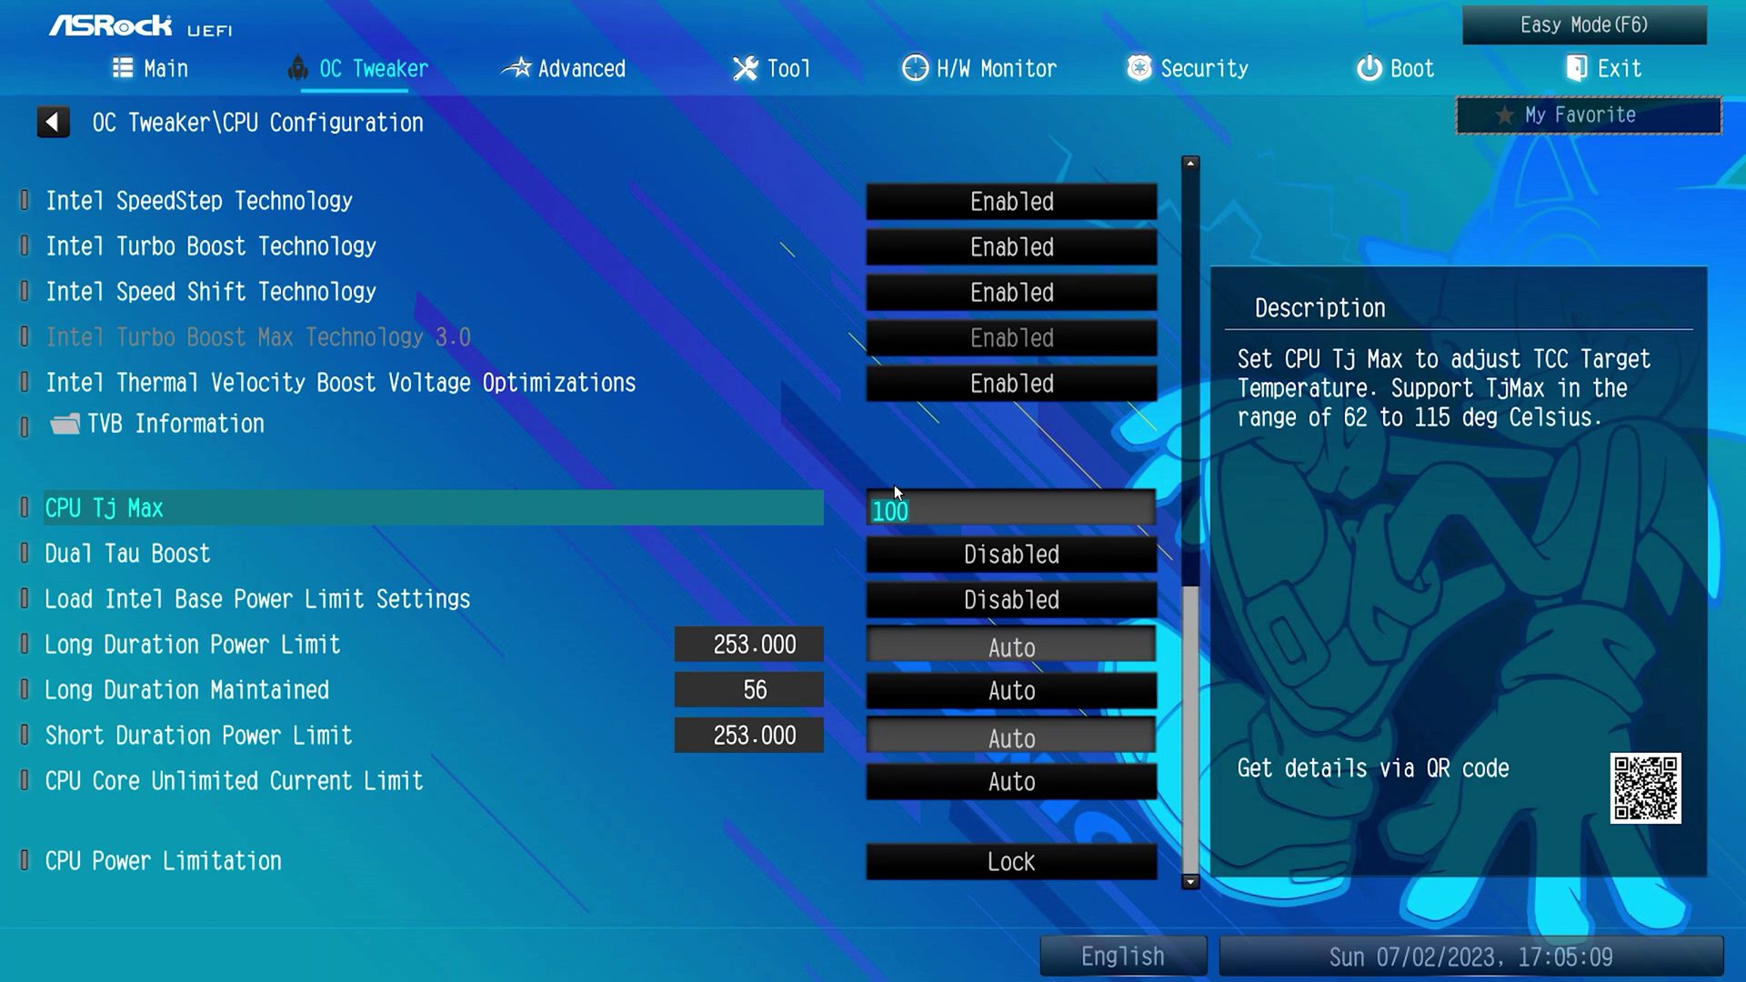
# In DRAM Configuration, confirm XMP 3.0 Profile 1 at DDR5-7017 and check the CAS# Latency timing.
pyautogui.press('Escape')
pyautogui.press('Down')
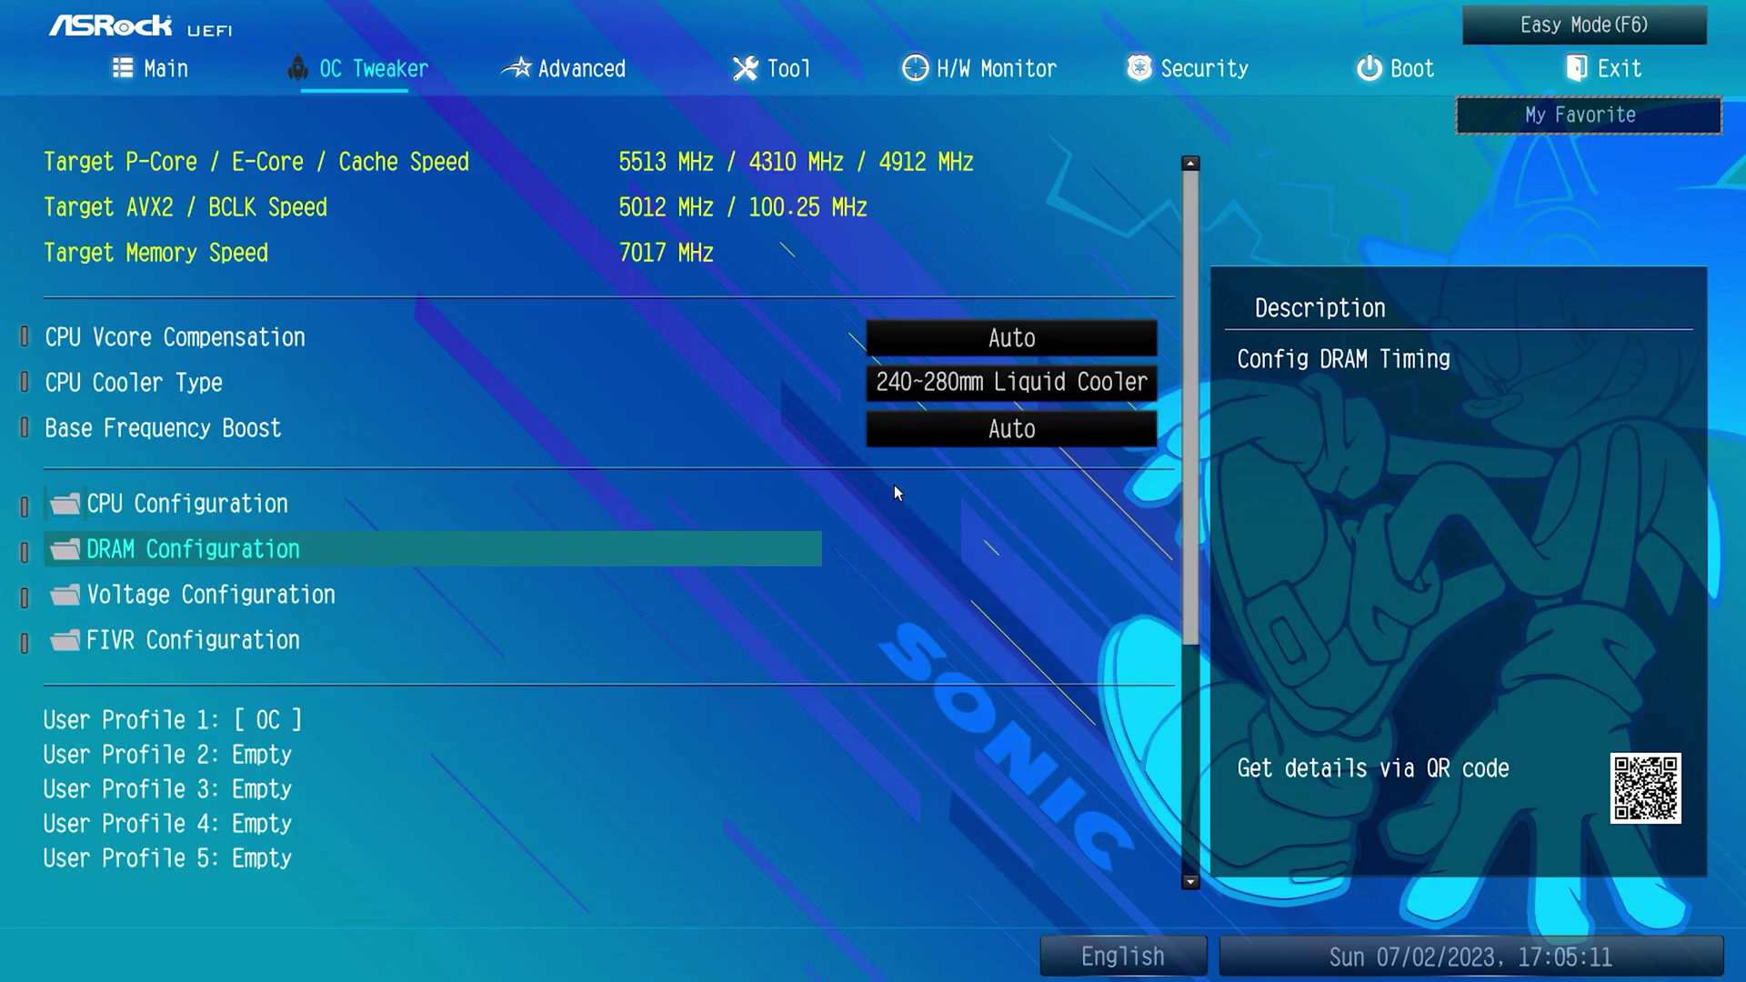
pyautogui.press('Return')
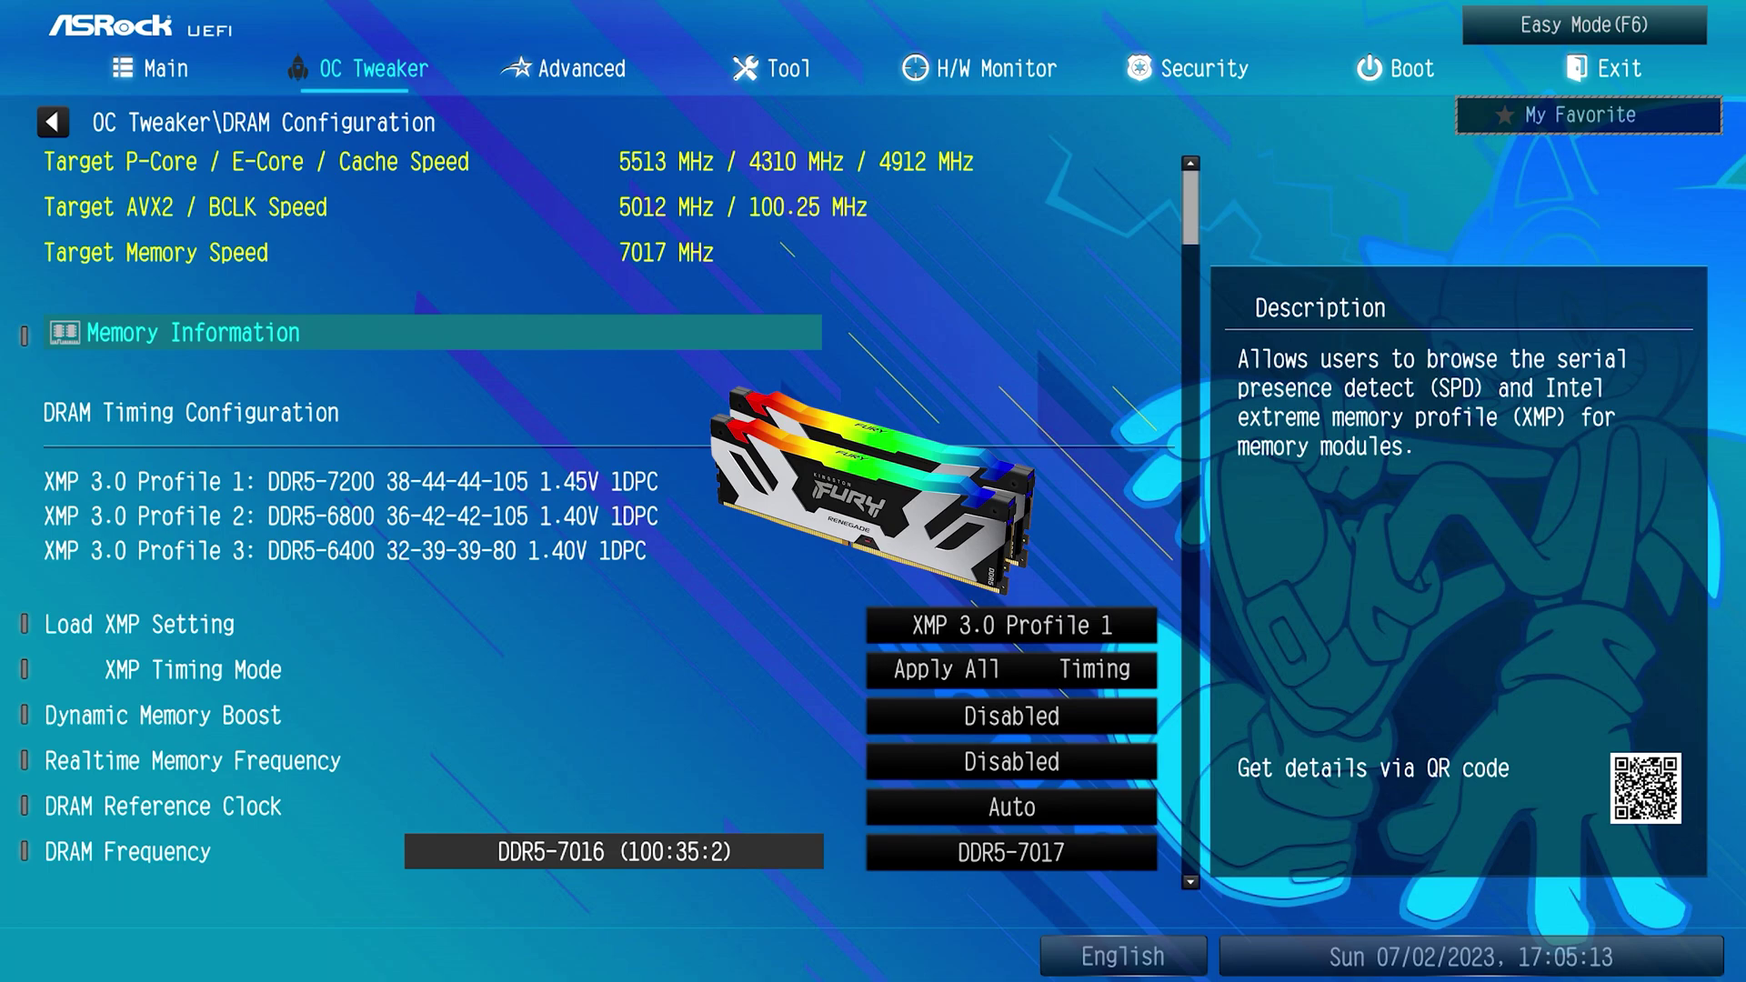
pyautogui.press('Down')
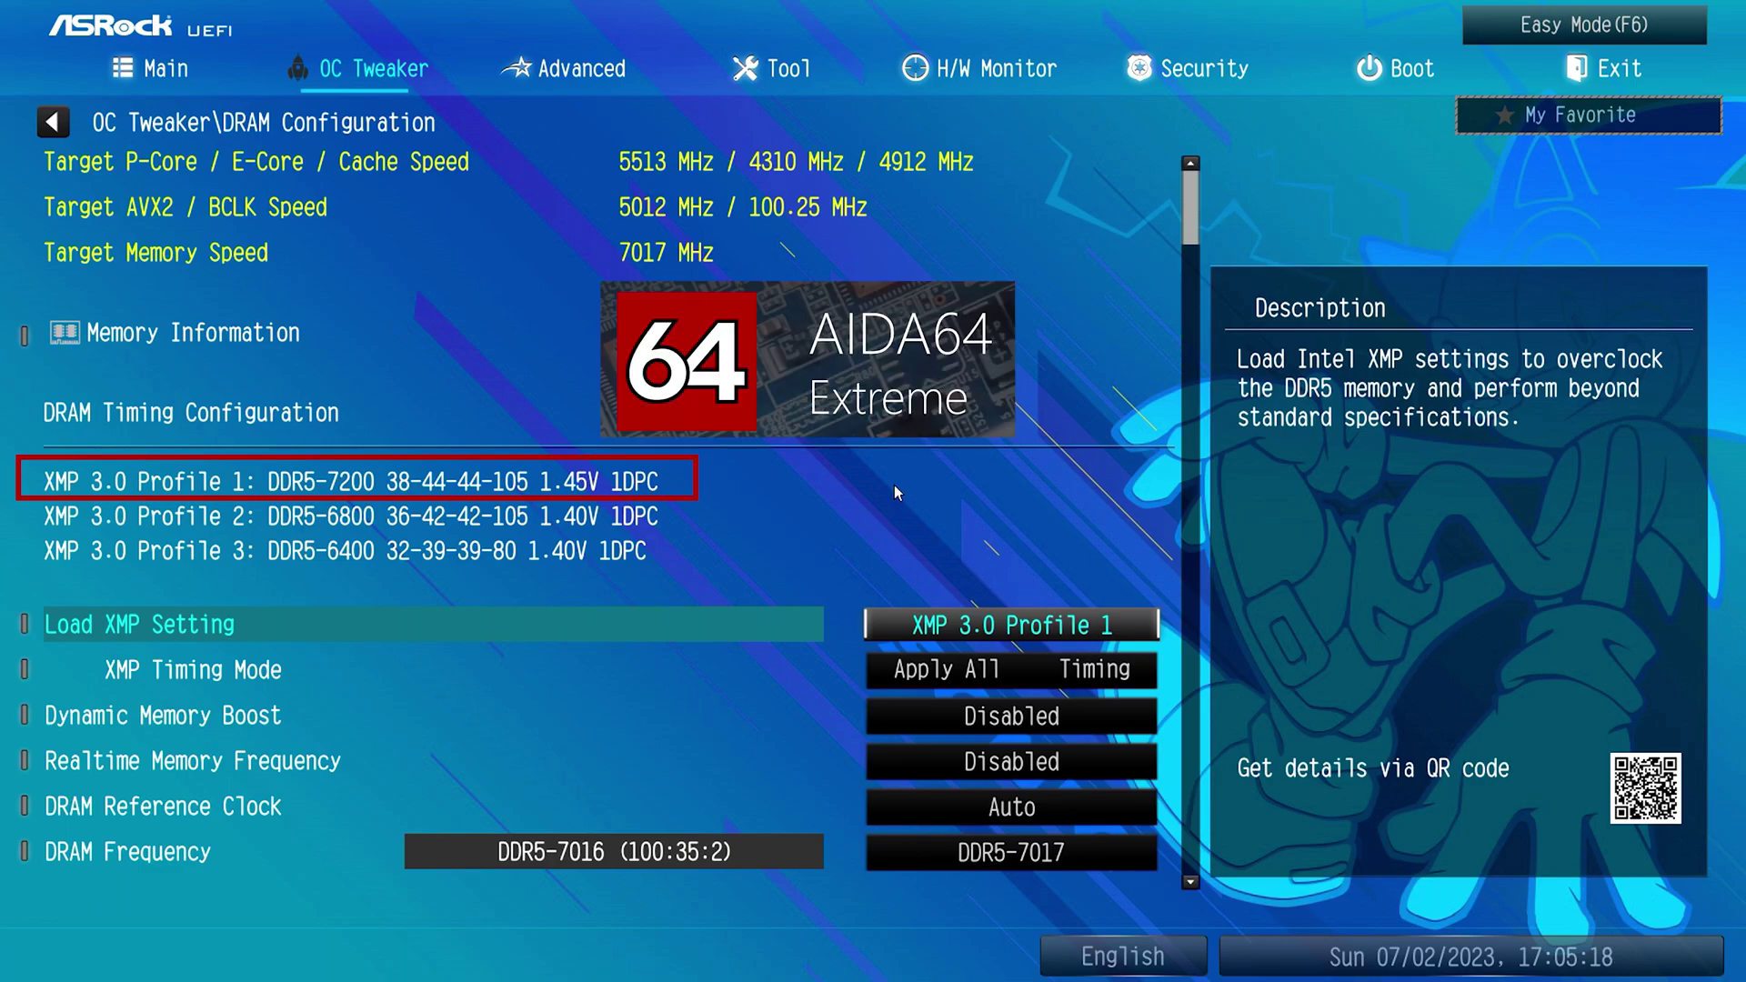
pyautogui.press('Down')
pyautogui.press('Down')
pyautogui.press('Down')
pyautogui.press('Down')
pyautogui.press('Down')
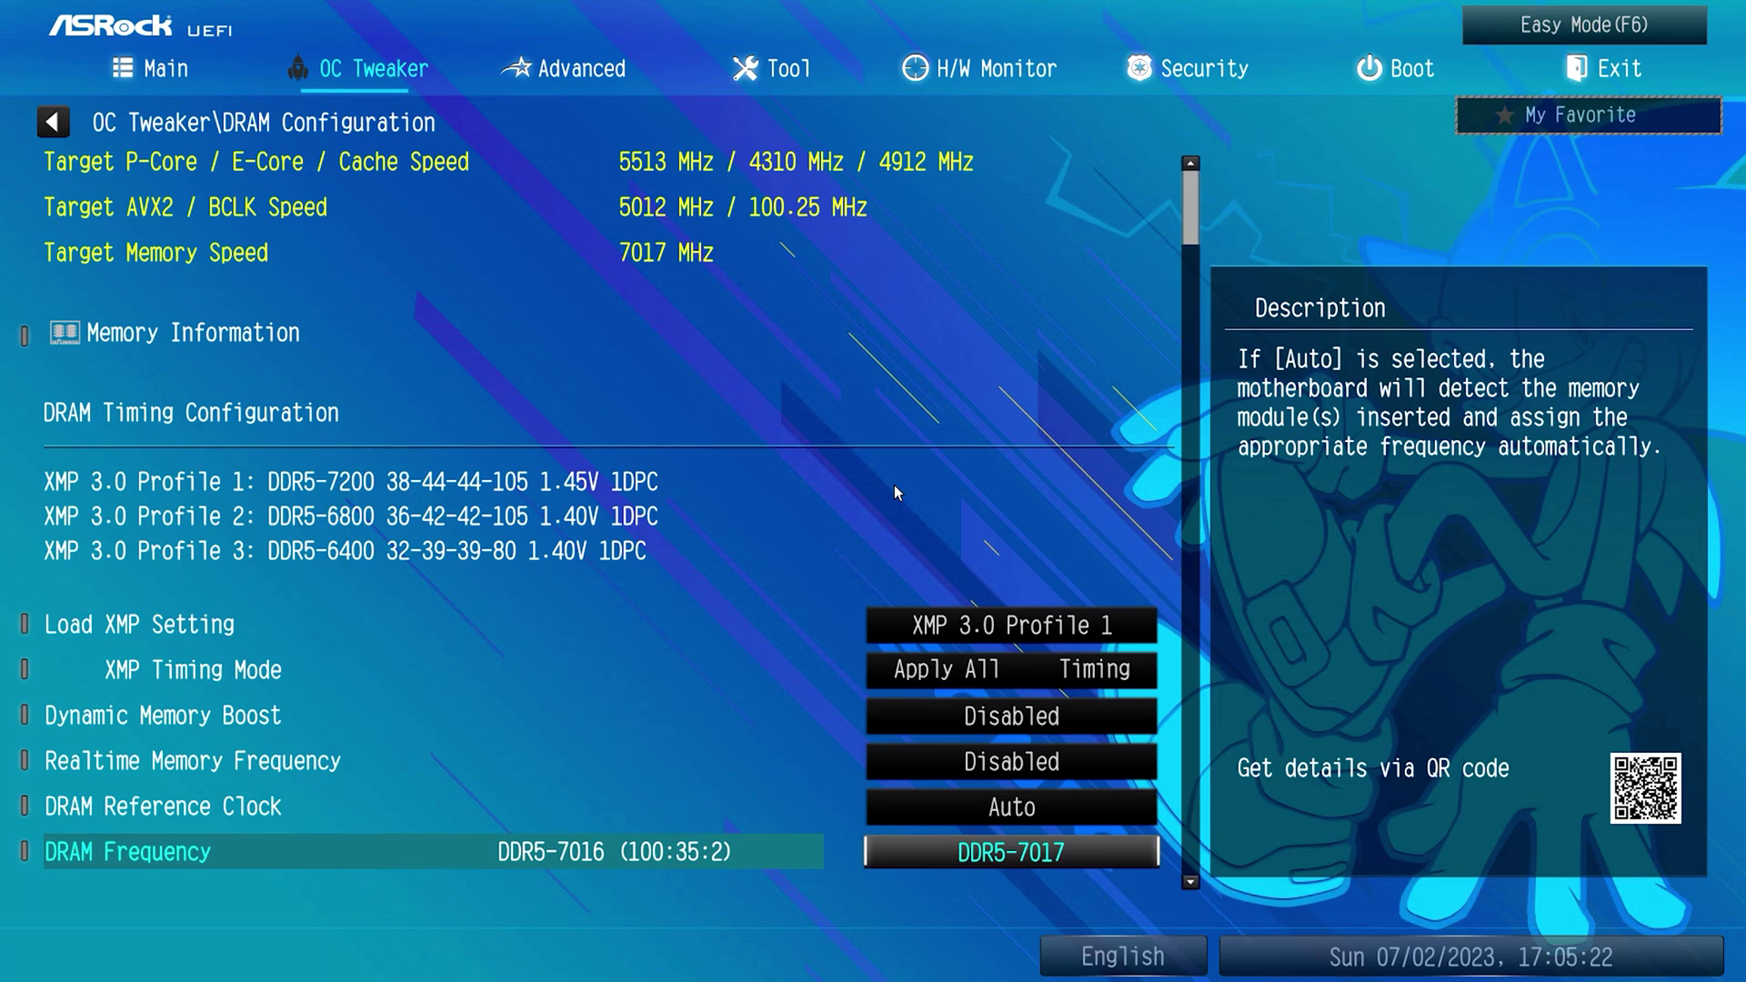
pyautogui.press('Down')
pyautogui.press('Down')
pyautogui.press('Down')
pyautogui.press('Down')
pyautogui.press('Down')
pyautogui.press('Down')
pyautogui.press('Up')
pyautogui.press('Up')
pyautogui.press('Up')
pyautogui.press('Return')
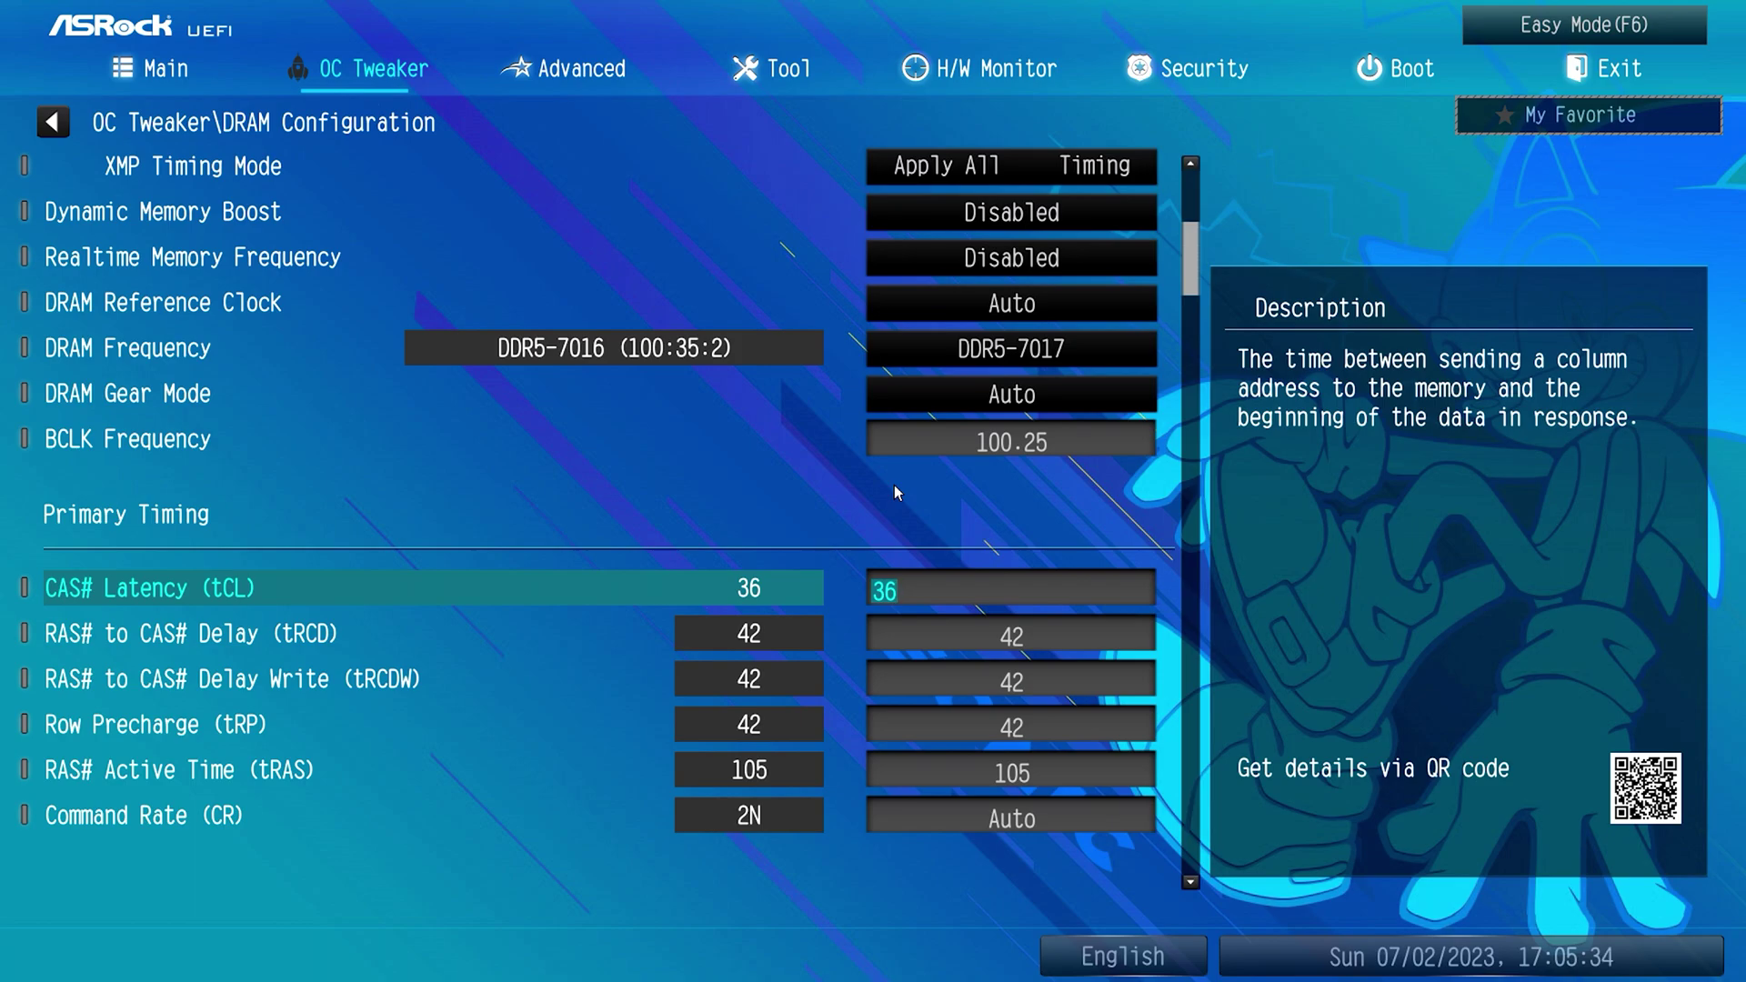
pyautogui.press('Up')
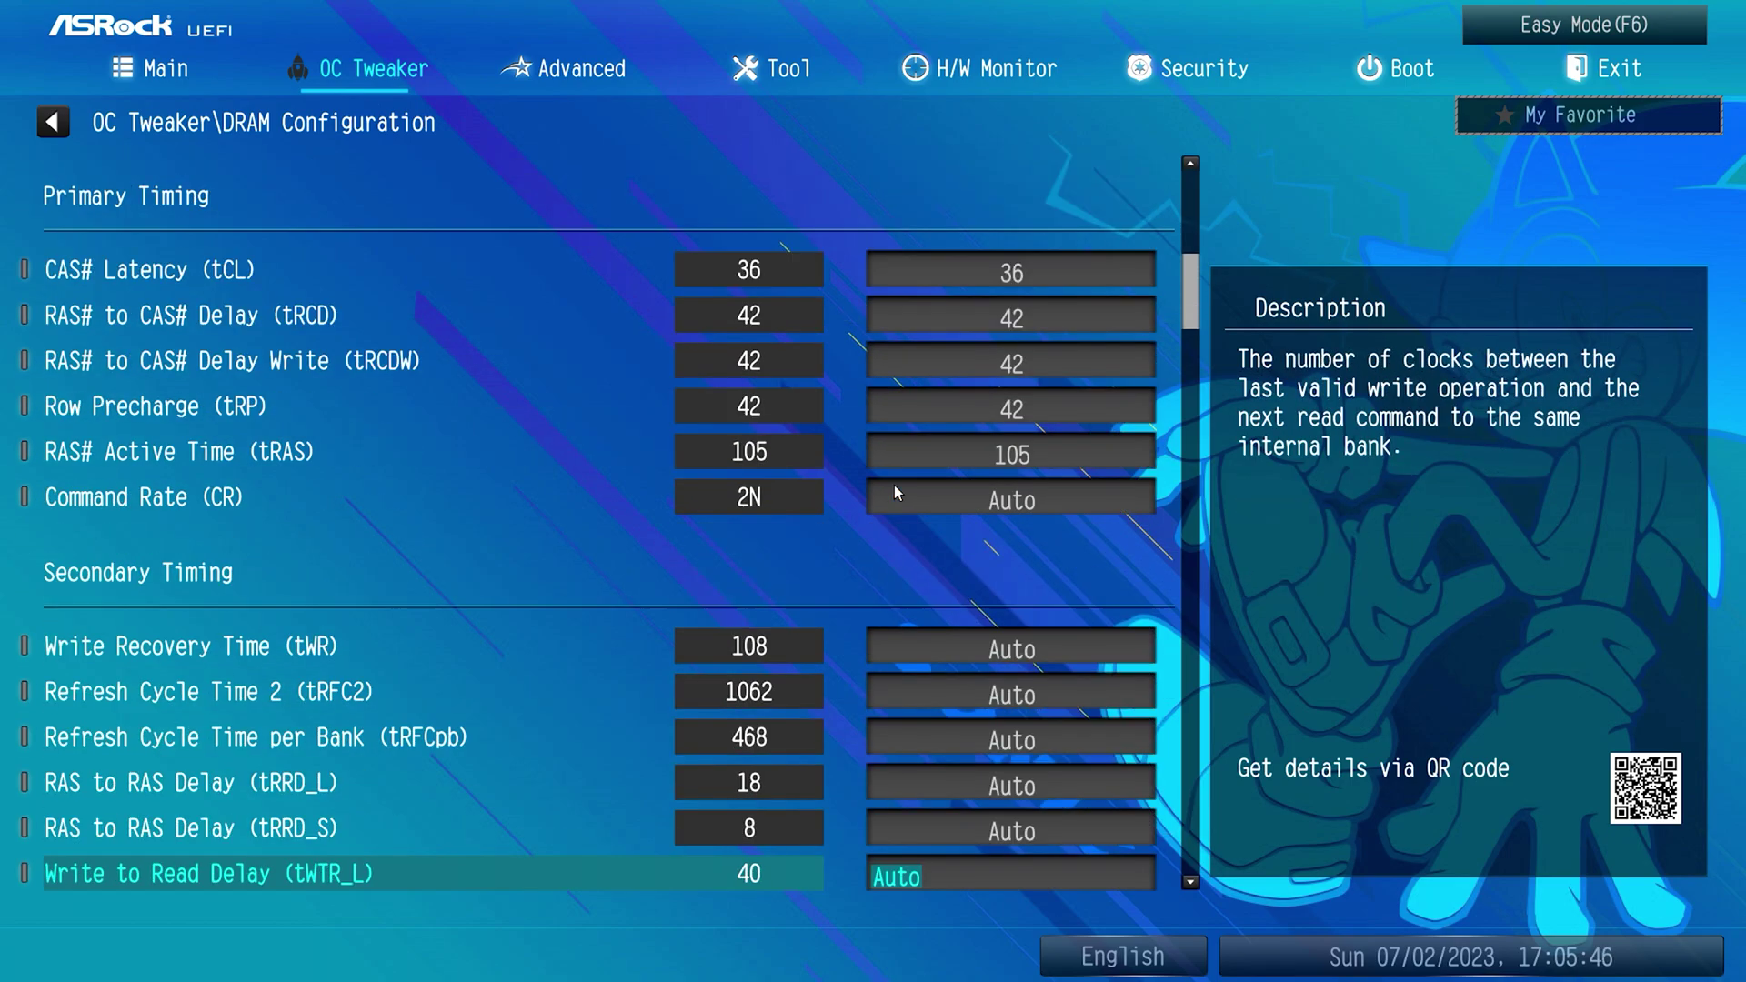
# Keep ASRock Timing Optimization enabled and return to the OC Tweaker main page.
pyautogui.press('pagedown')
pyautogui.press('pagedown')
pyautogui.press('pagedown')
pyautogui.press('pagedown')
pyautogui.press('pagedown')
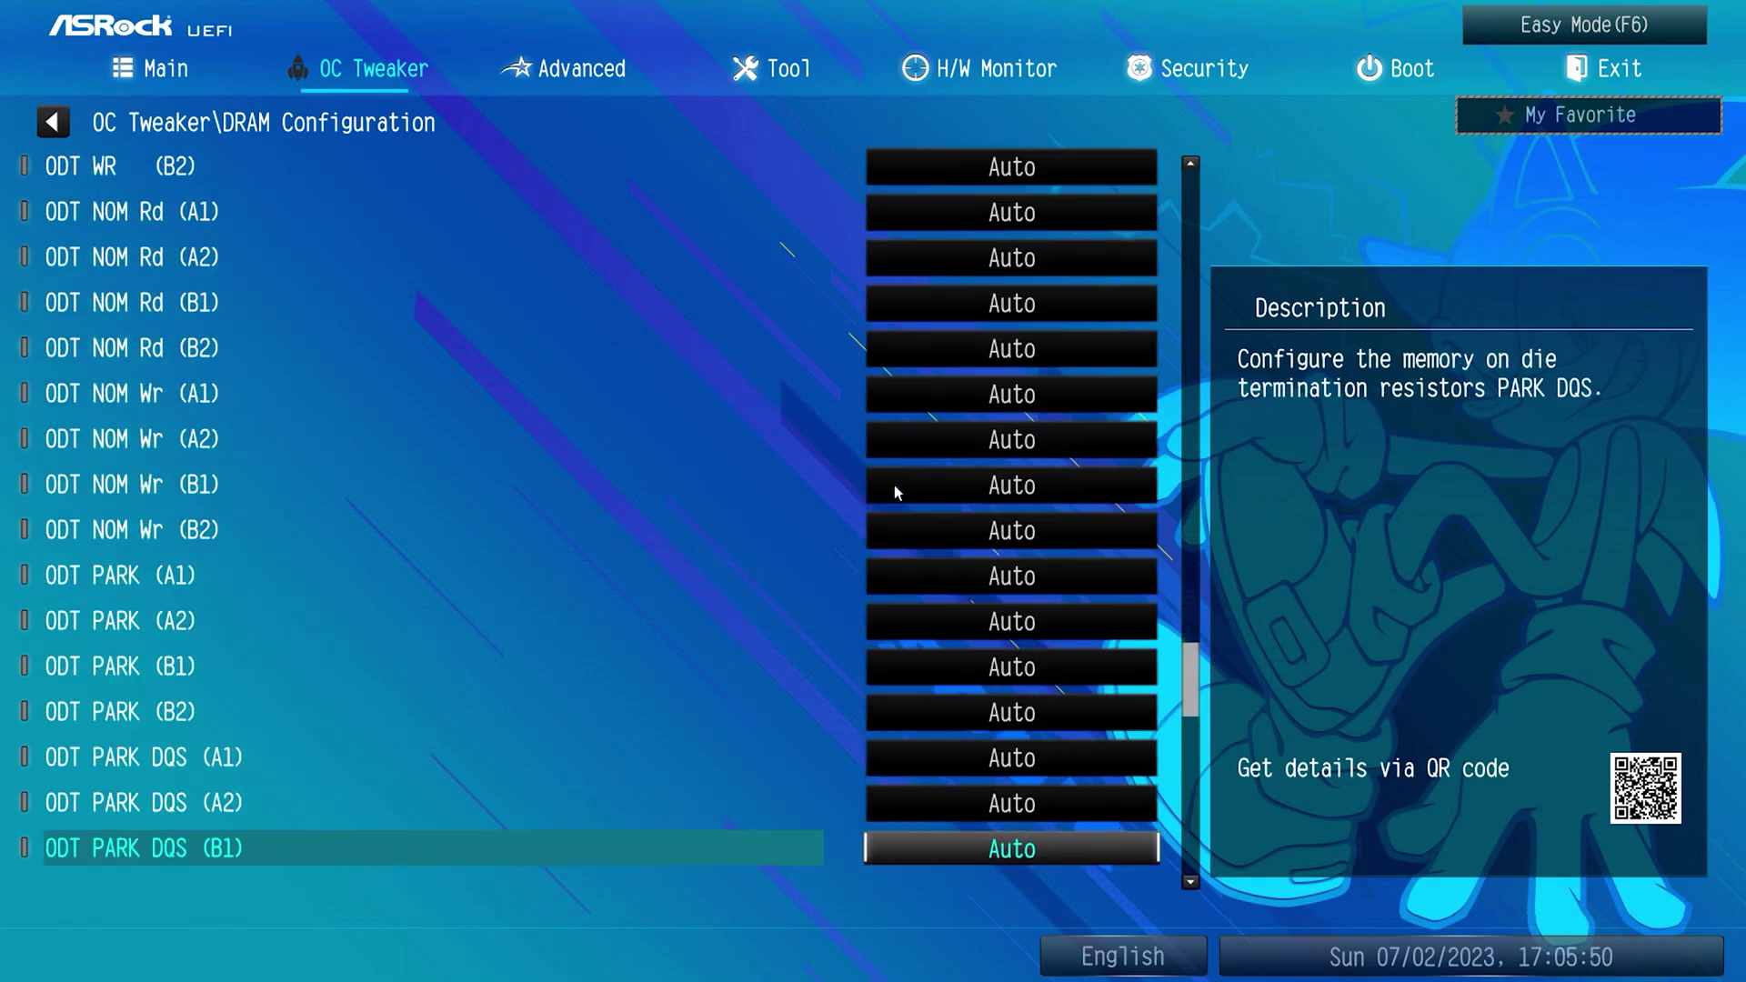
pyautogui.press('Up')
pyautogui.press('Up')
pyautogui.press('Up')
pyautogui.press('Up')
pyautogui.press('Up')
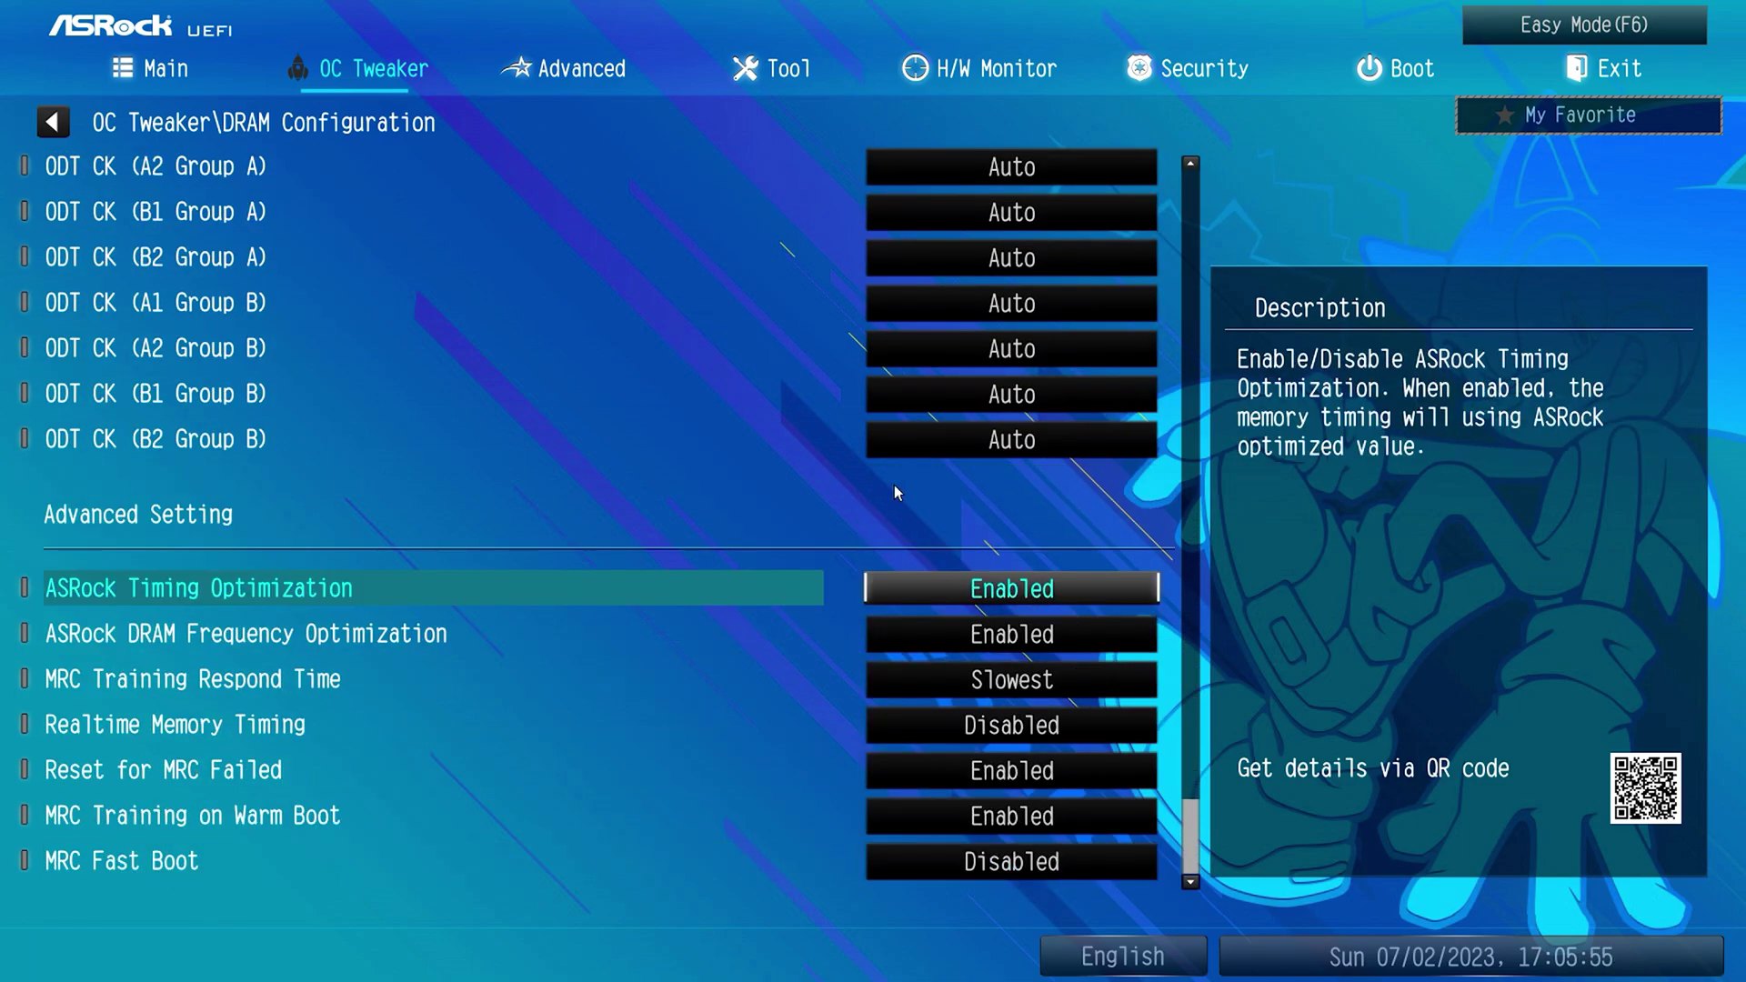
pyautogui.press('Return')
pyautogui.press('Return')
pyautogui.press('Down')
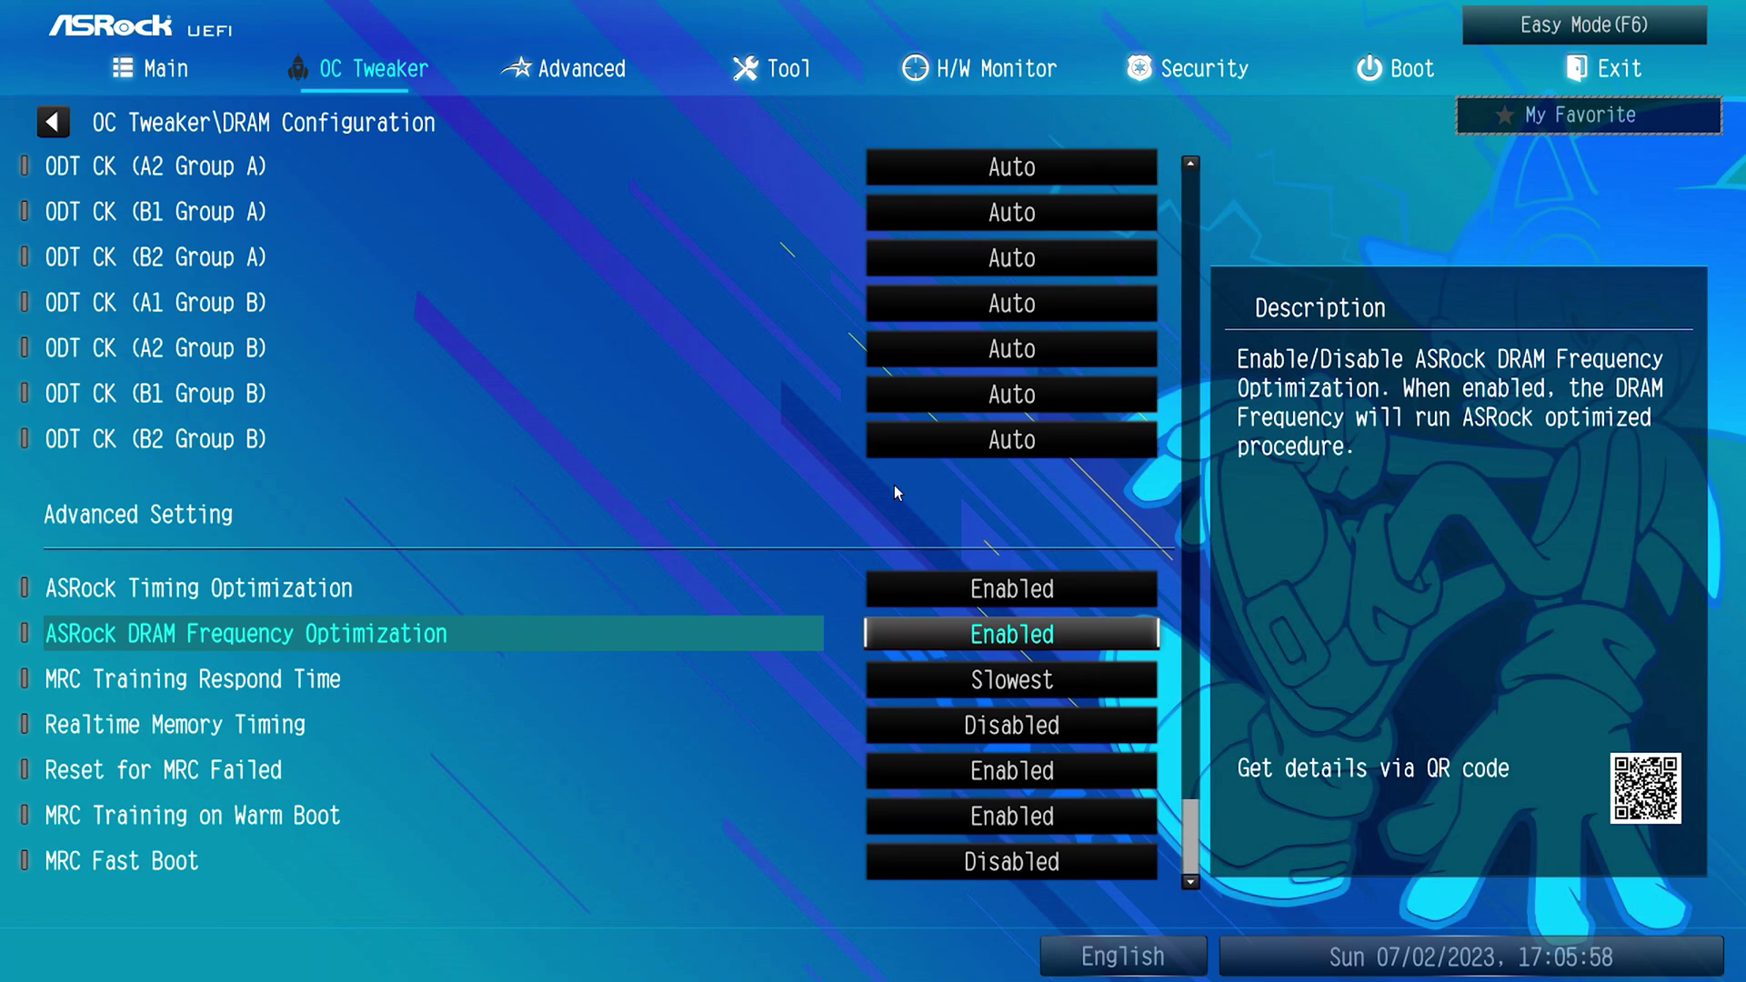
pyautogui.press('Down')
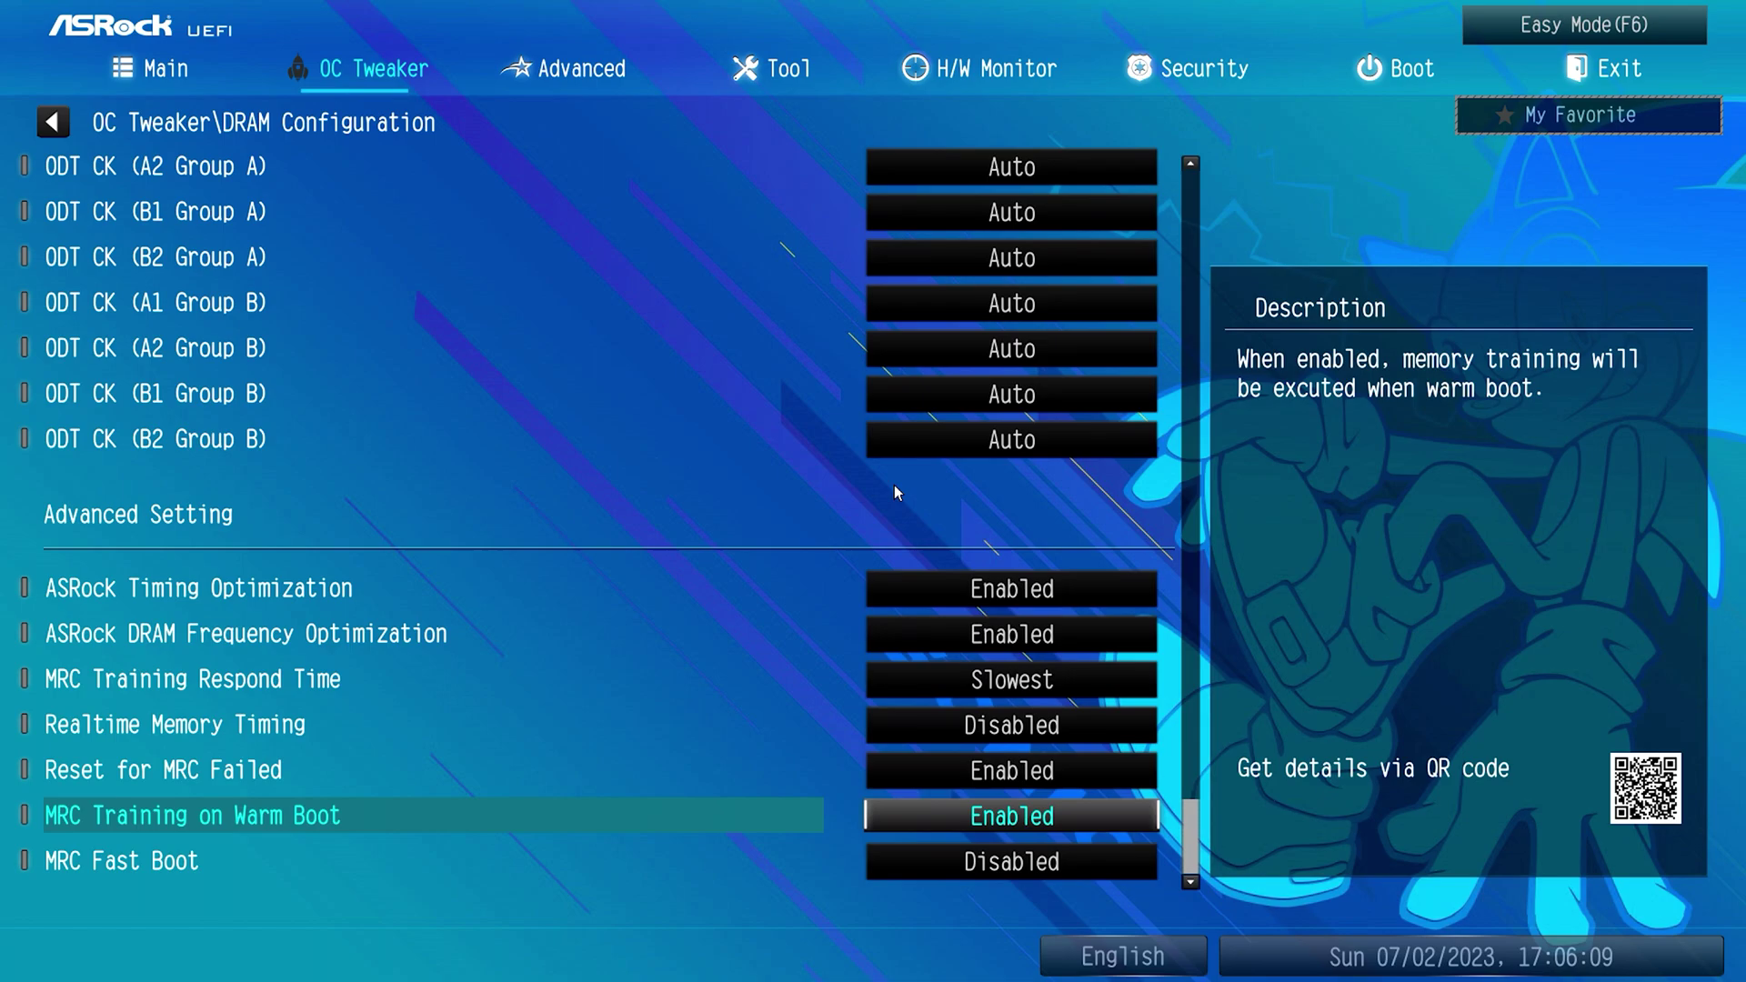
pyautogui.press('Escape')
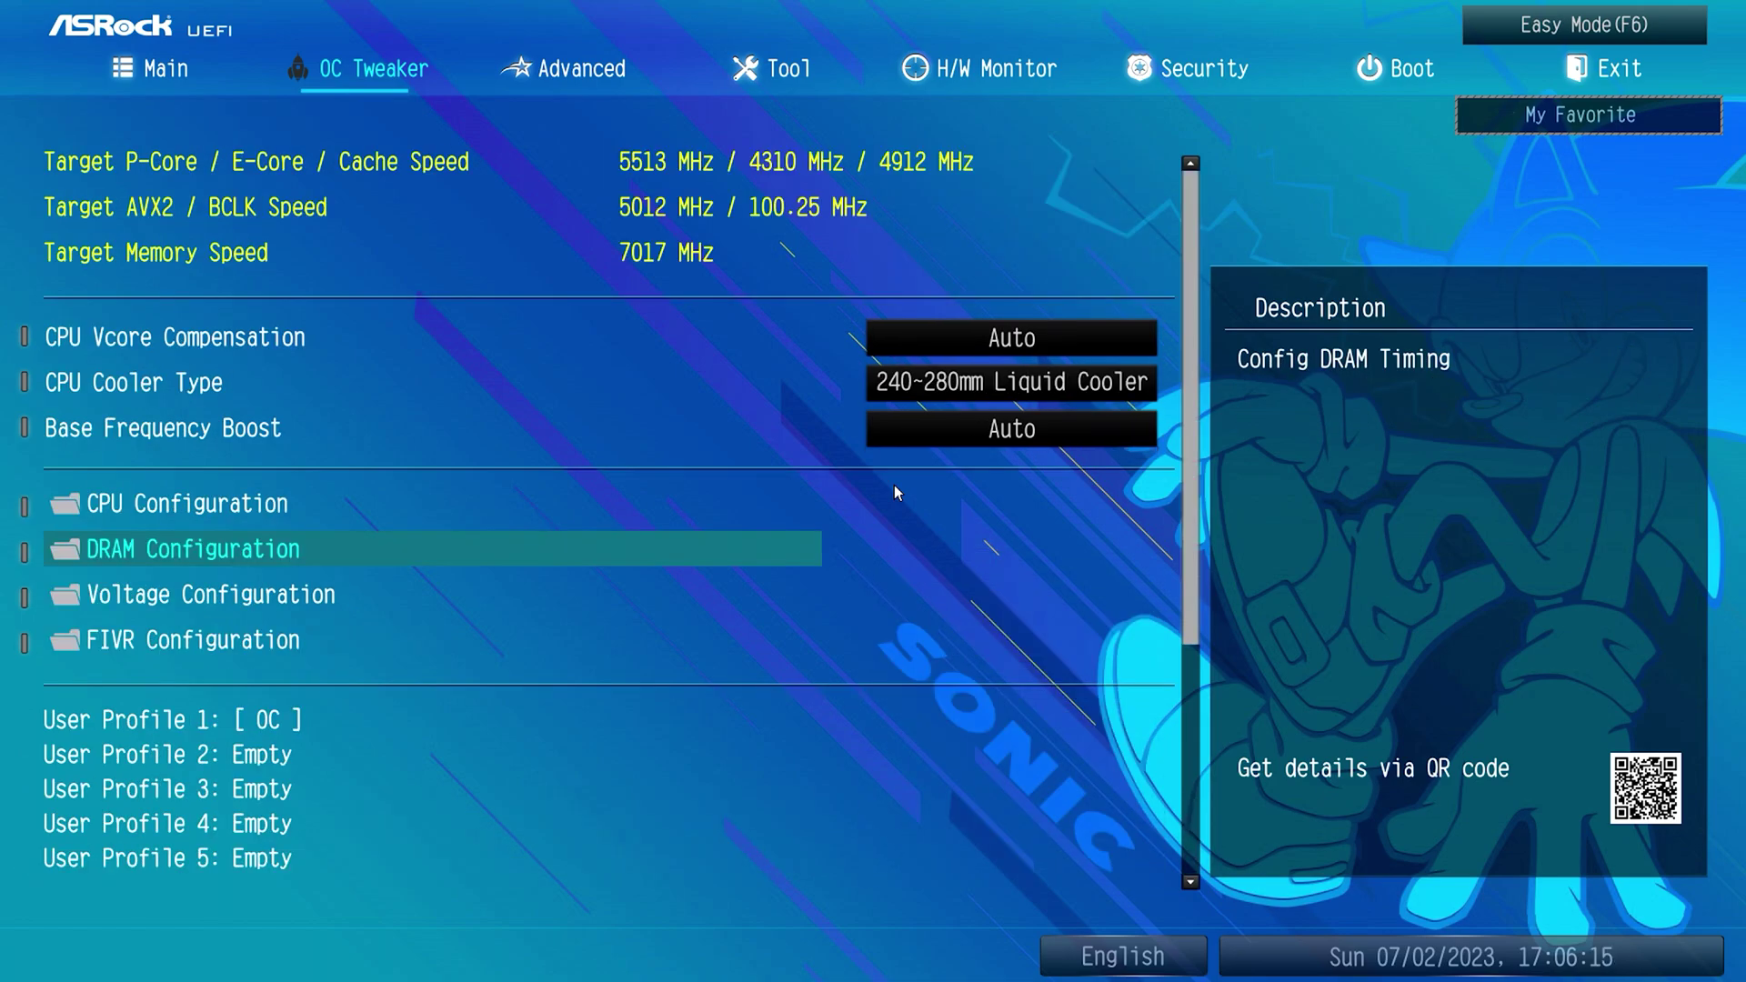
pyautogui.press('Down')
pyautogui.press('Return')
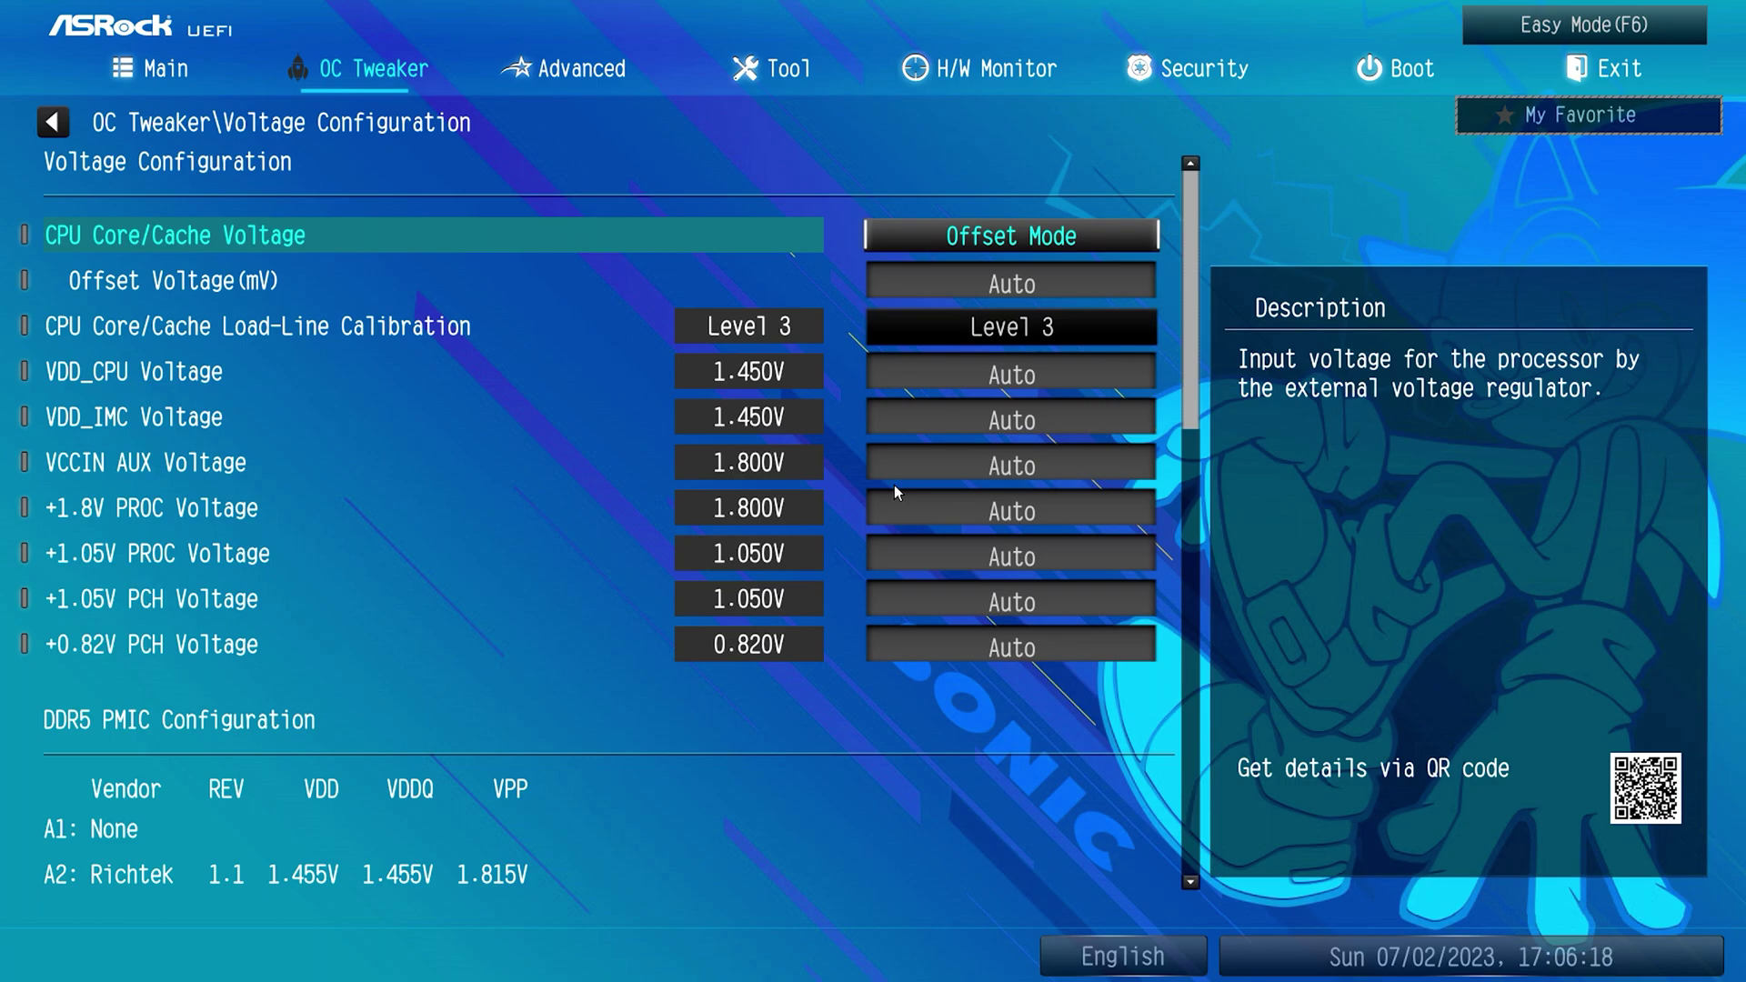
pyautogui.press('Return')
pyautogui.press('Return')
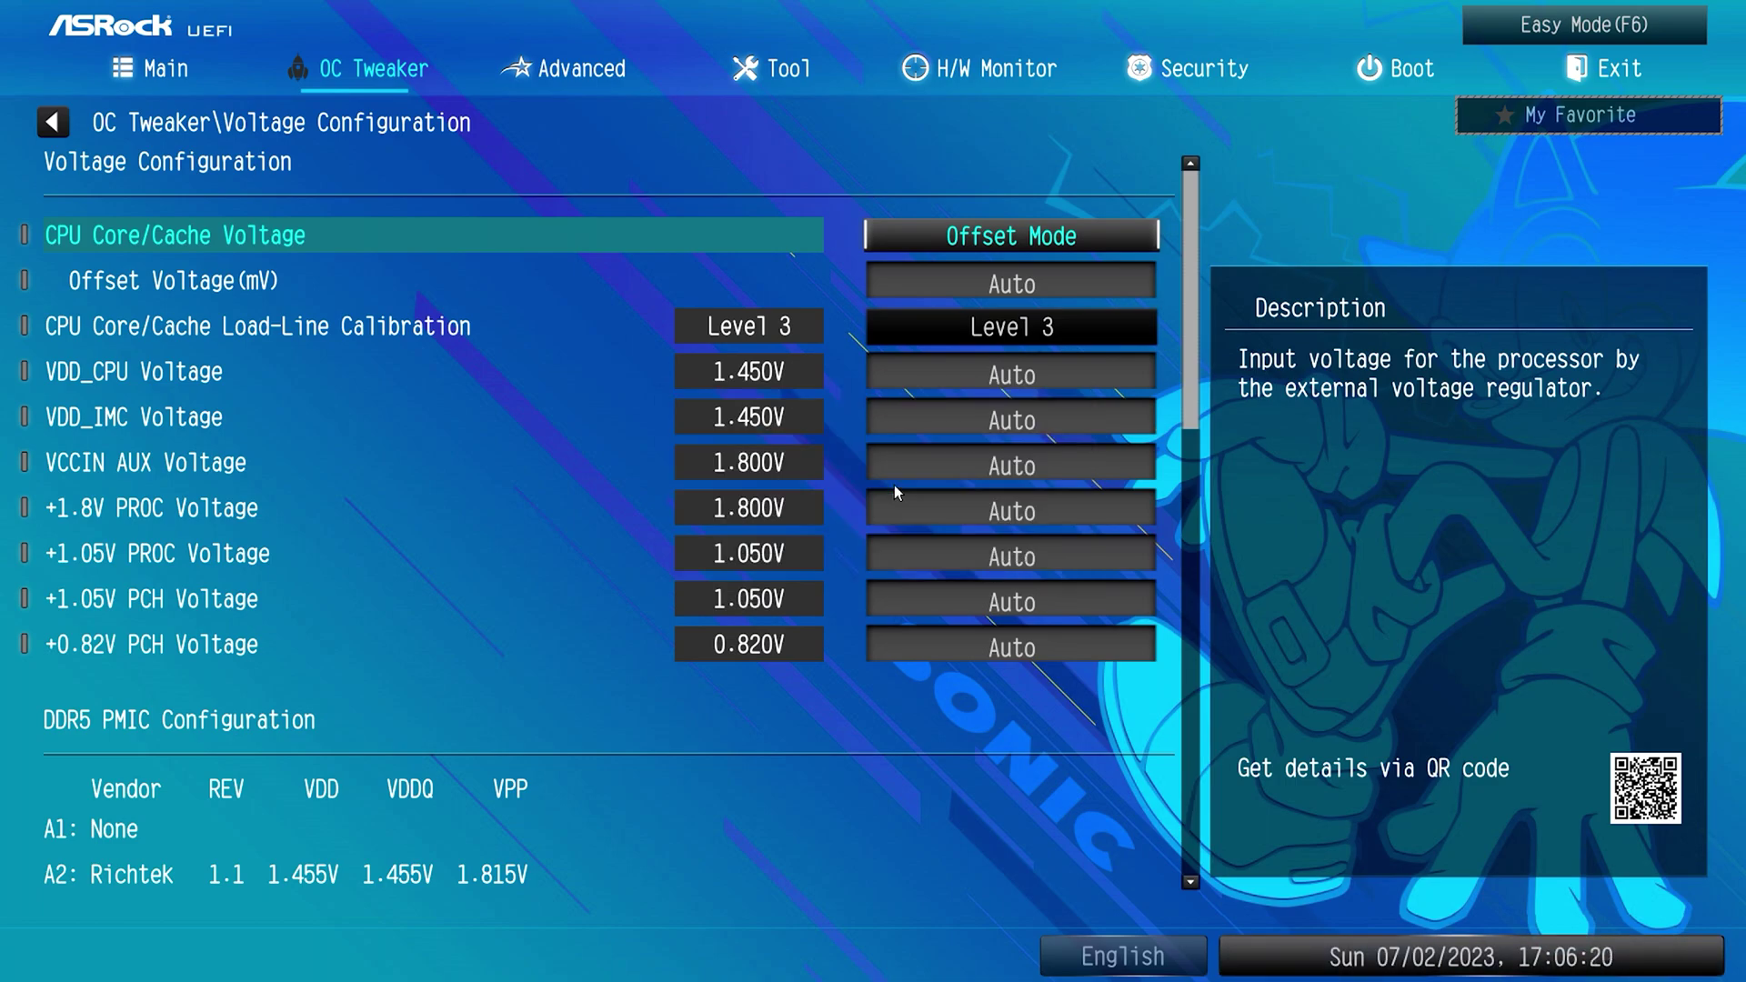
pyautogui.press('Down')
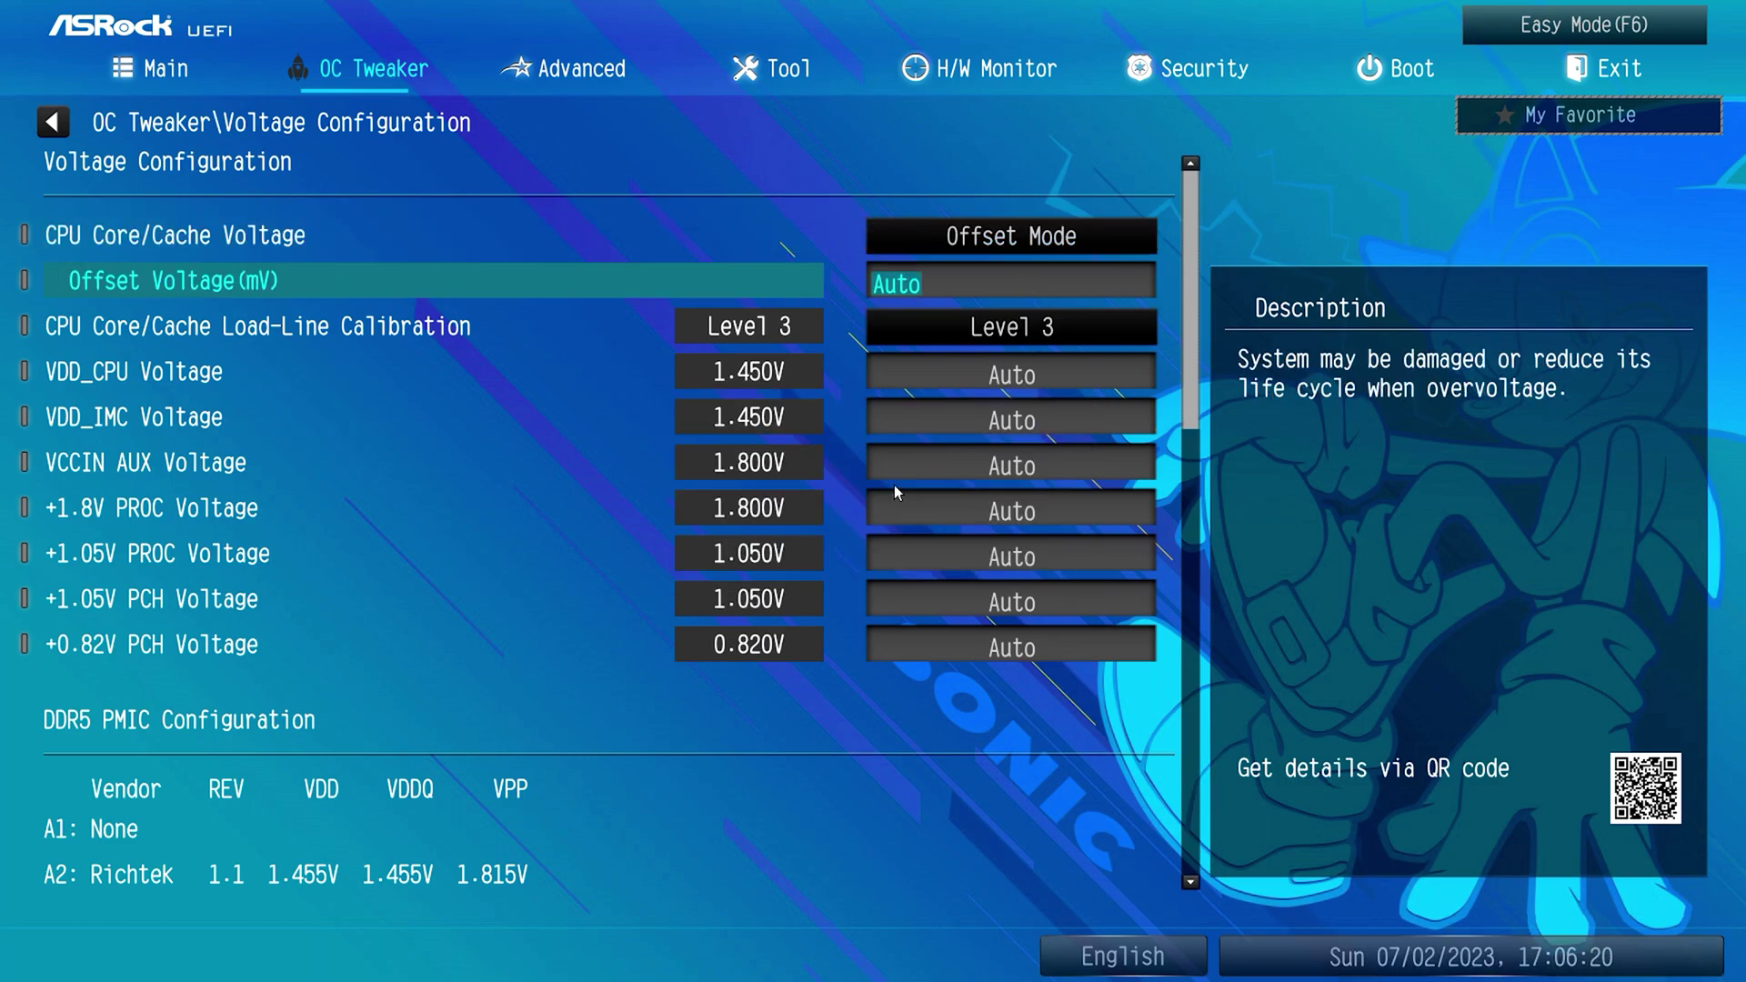
pyautogui.press('Down')
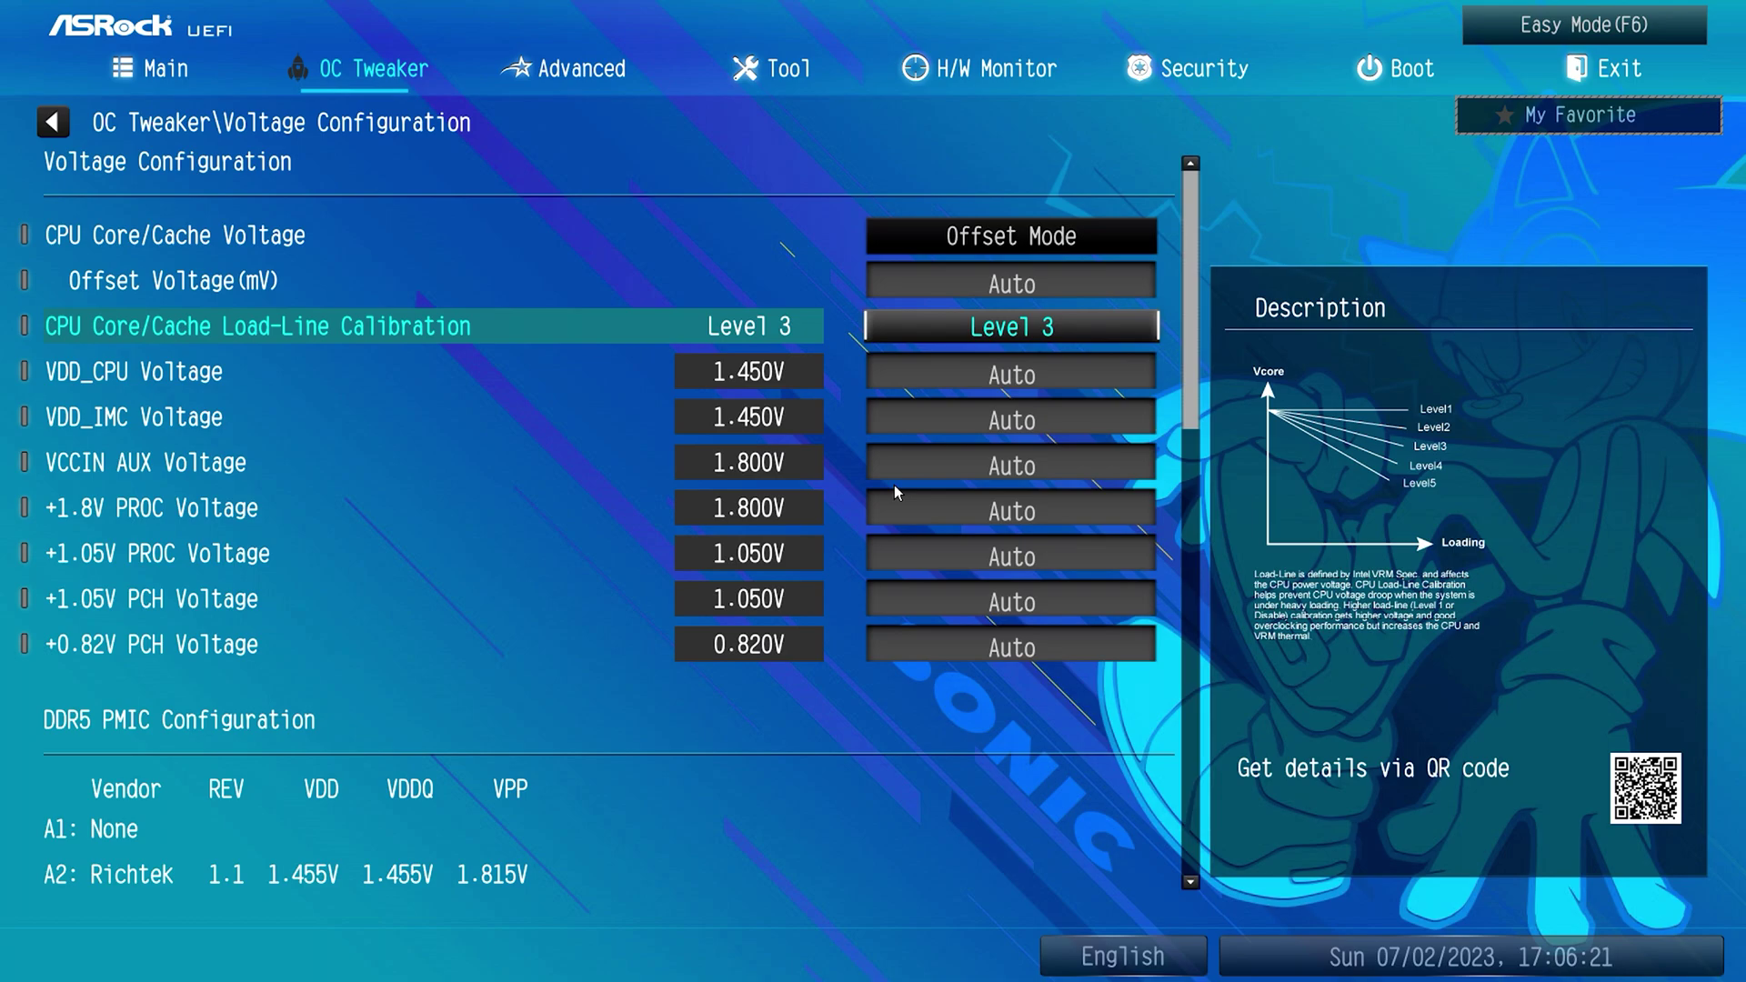
pyautogui.press('Return')
pyautogui.press('Down')
pyautogui.press('Down')
pyautogui.press('Down')
pyautogui.press('Down')
pyautogui.press('Down')
pyautogui.press('Down')
pyautogui.press('Down')
pyautogui.press('Down')
pyautogui.press('Down')
pyautogui.press('Down')
pyautogui.press('Down')
pyautogui.press('Down')
pyautogui.press('Down')
pyautogui.press('Down')
pyautogui.press('Down')
pyautogui.press('Down')
pyautogui.press('Down')
pyautogui.press('Down')
pyautogui.press('Down')
pyautogui.press('Down')
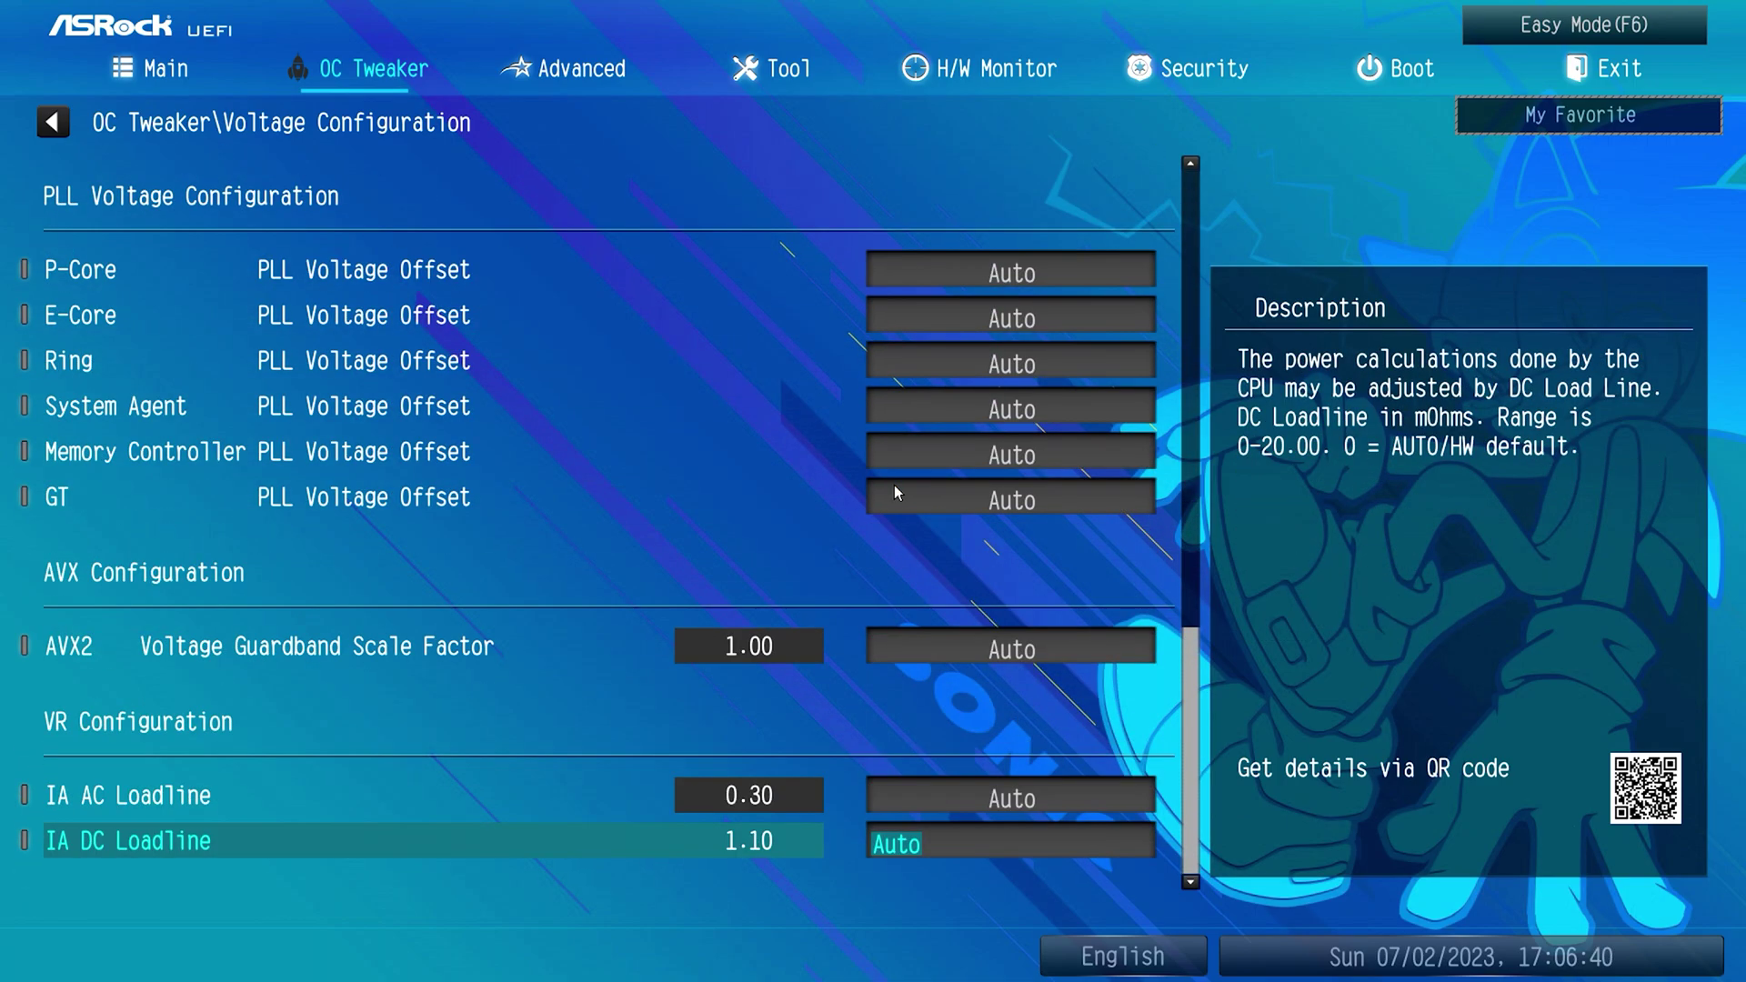
pyautogui.press('Escape')
pyautogui.press('Down')
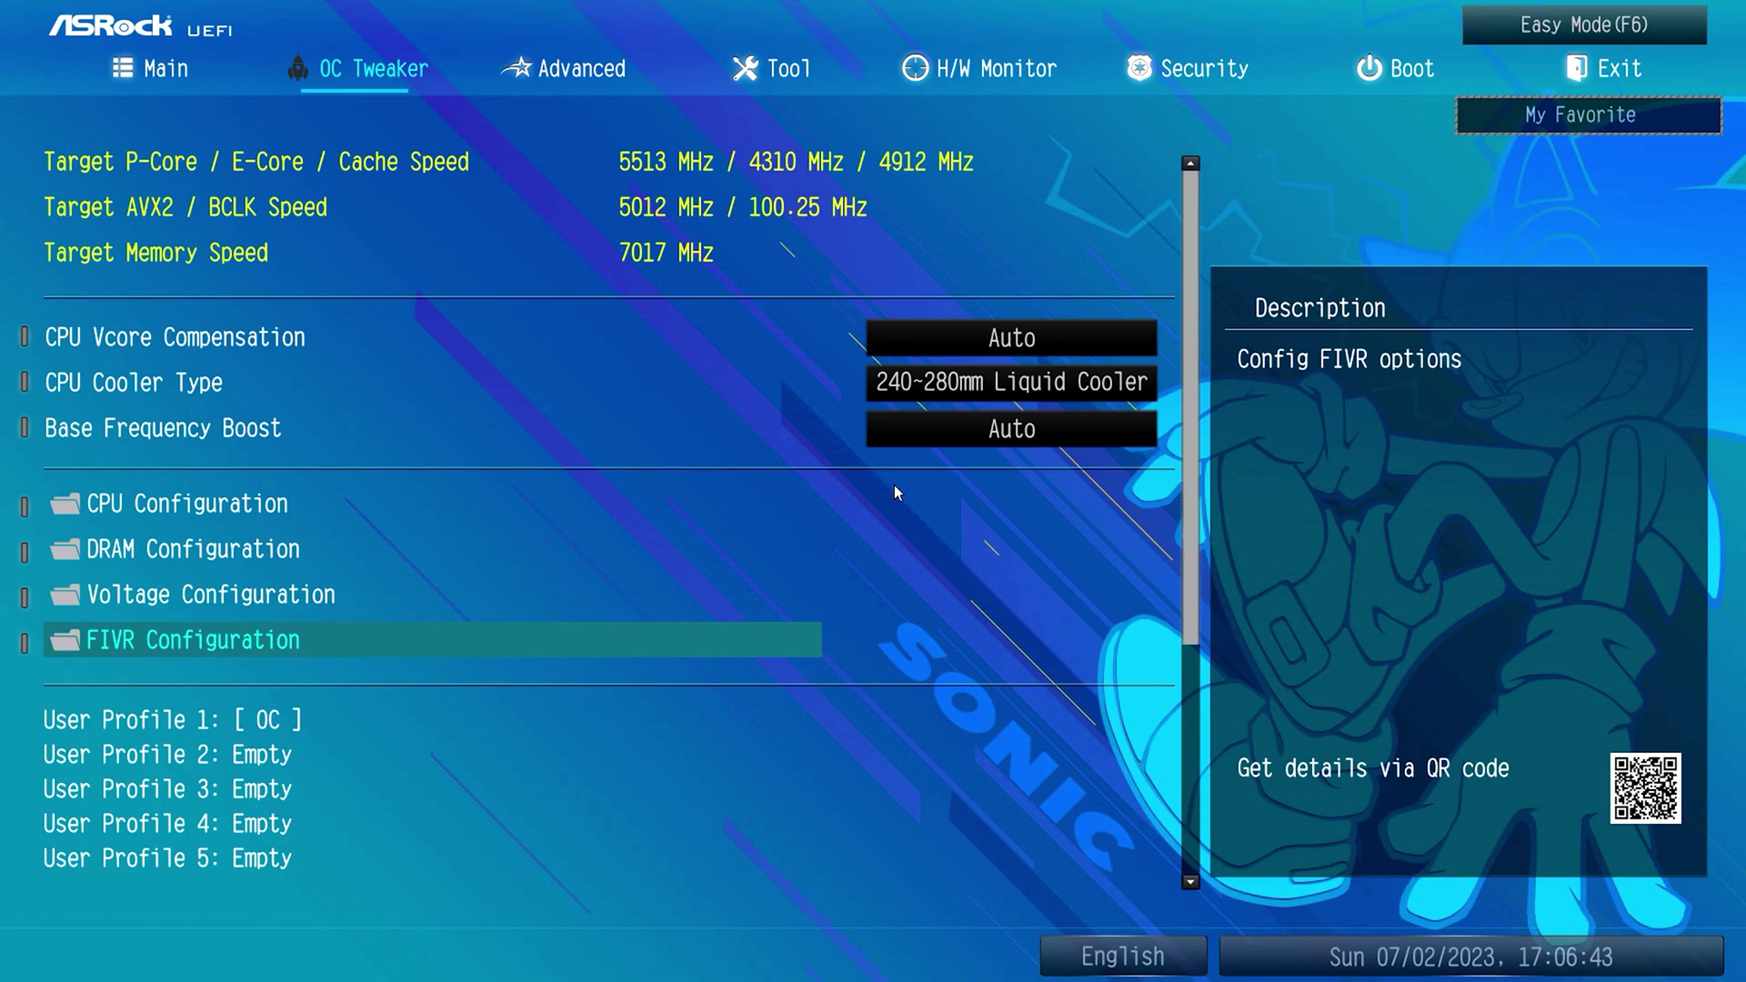
# In FIVR Configuration, keep Adaptive core voltage mode and Selection as the VF Offset Mode.
pyautogui.press('Return')
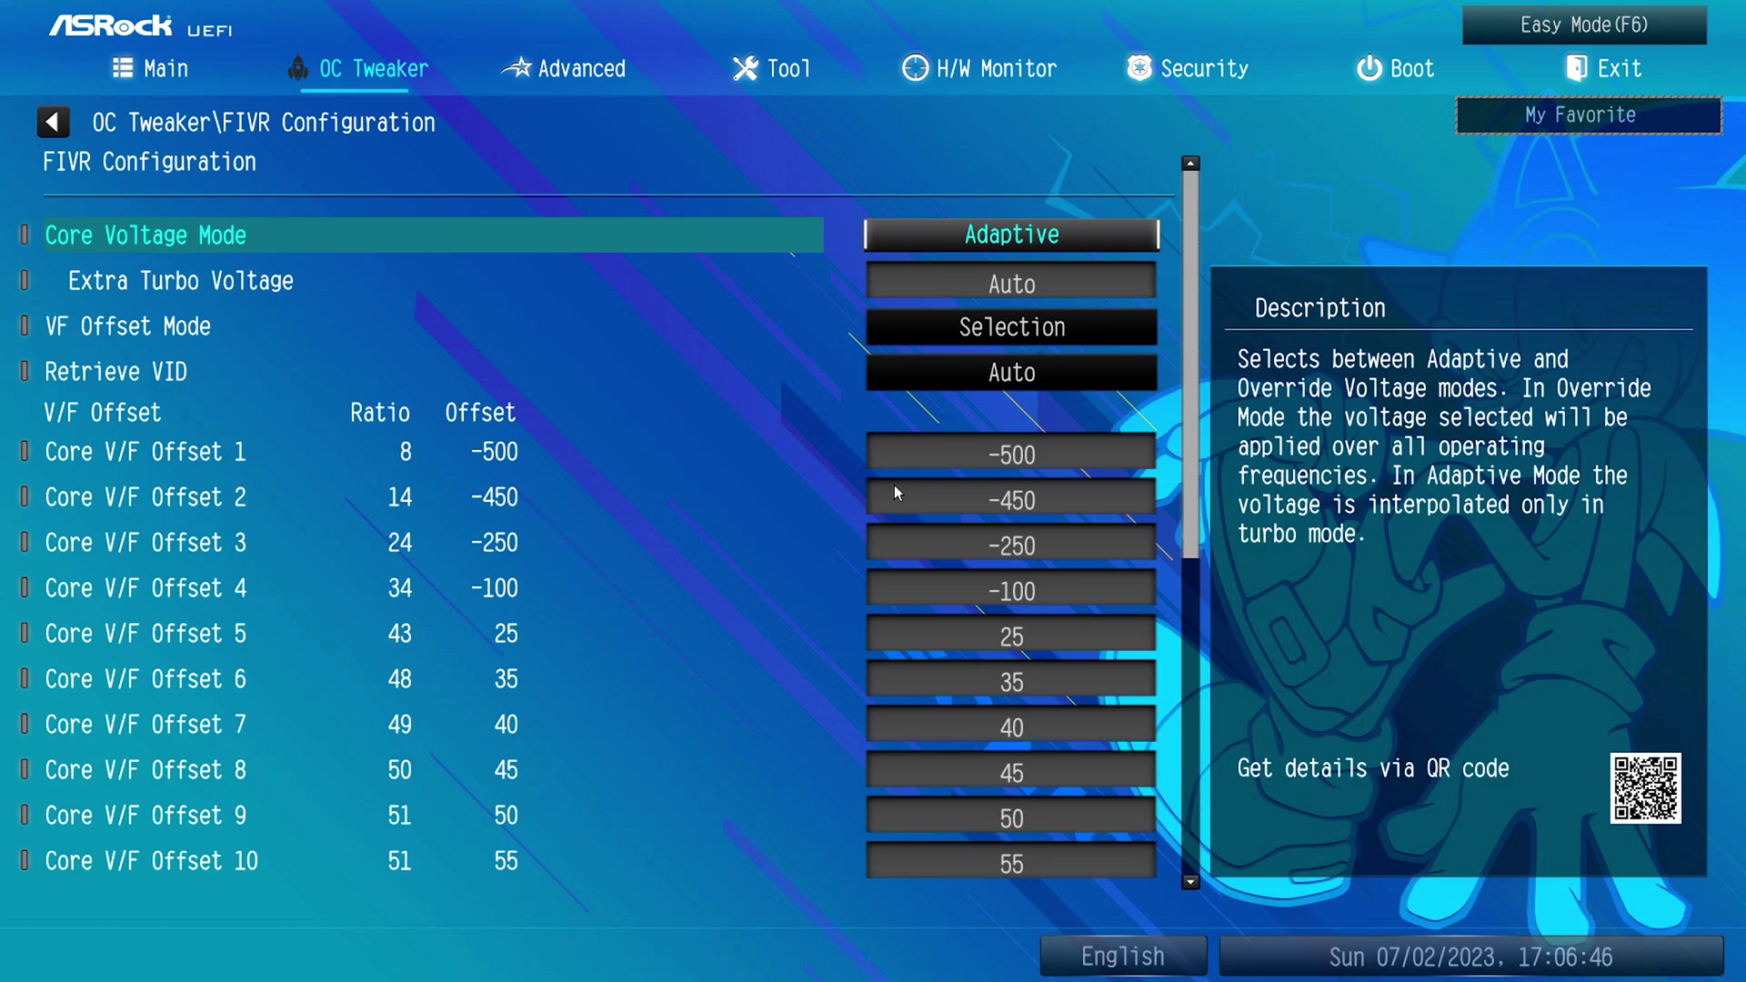
pyautogui.press('Return')
pyautogui.press('Escape')
pyautogui.press('Down')
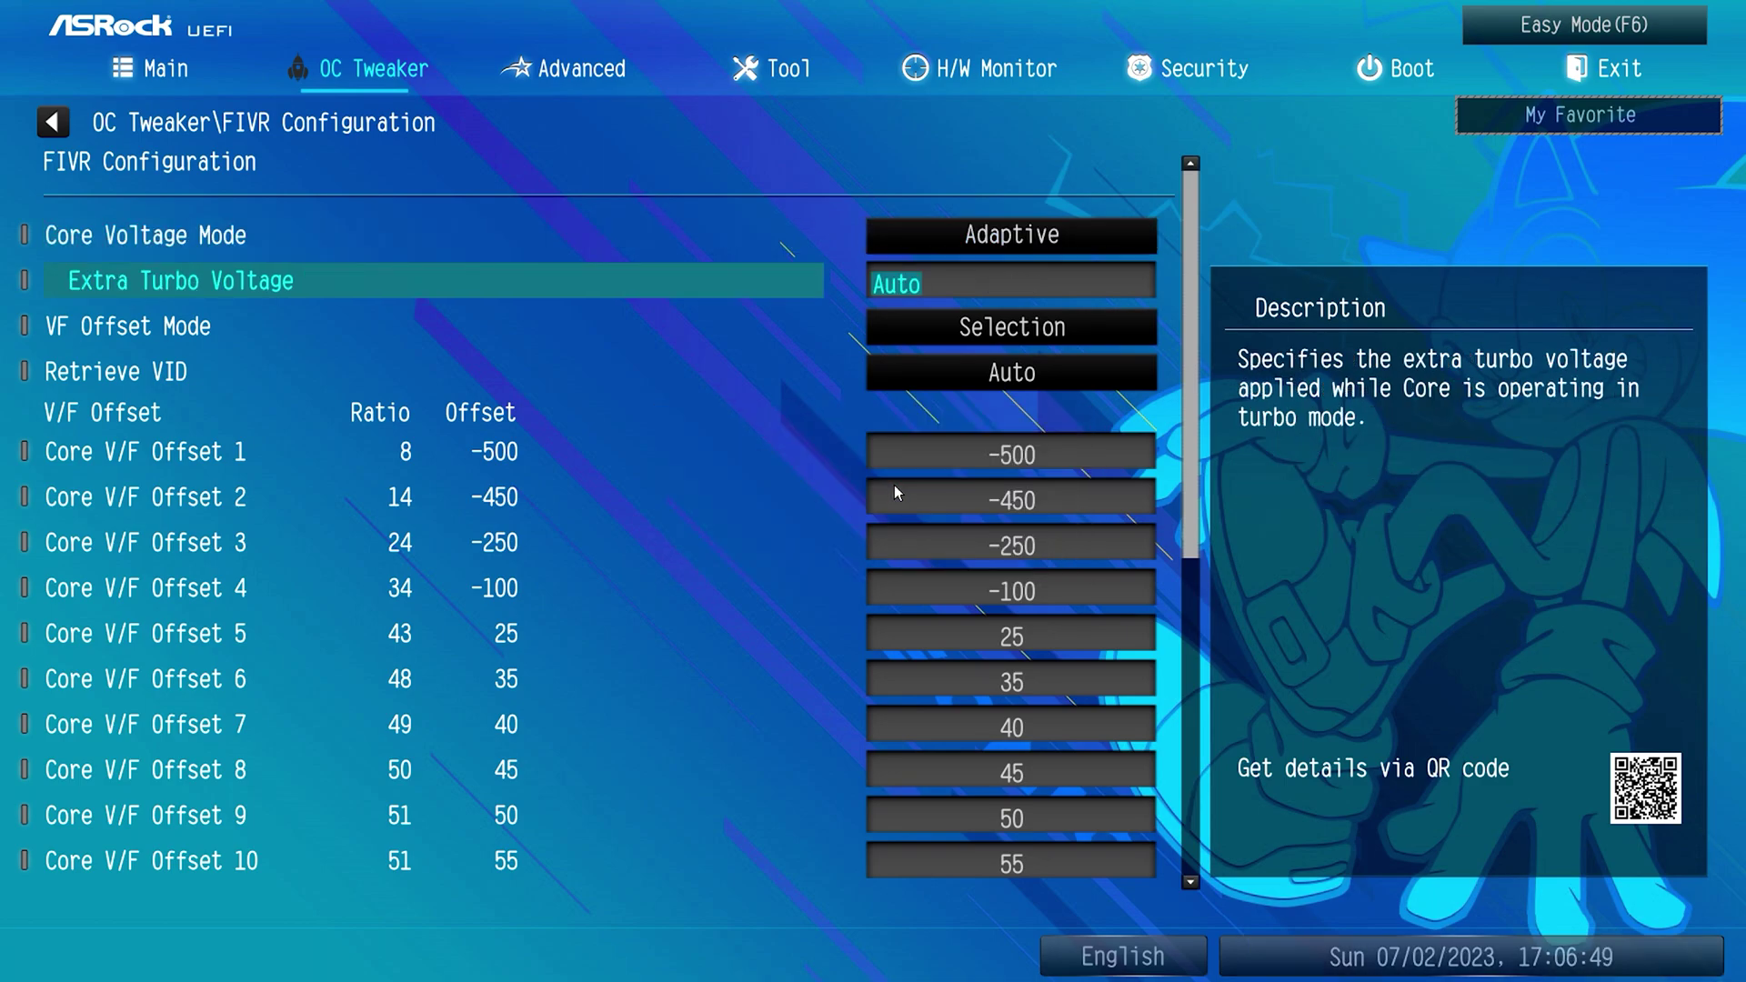
pyautogui.press('Down')
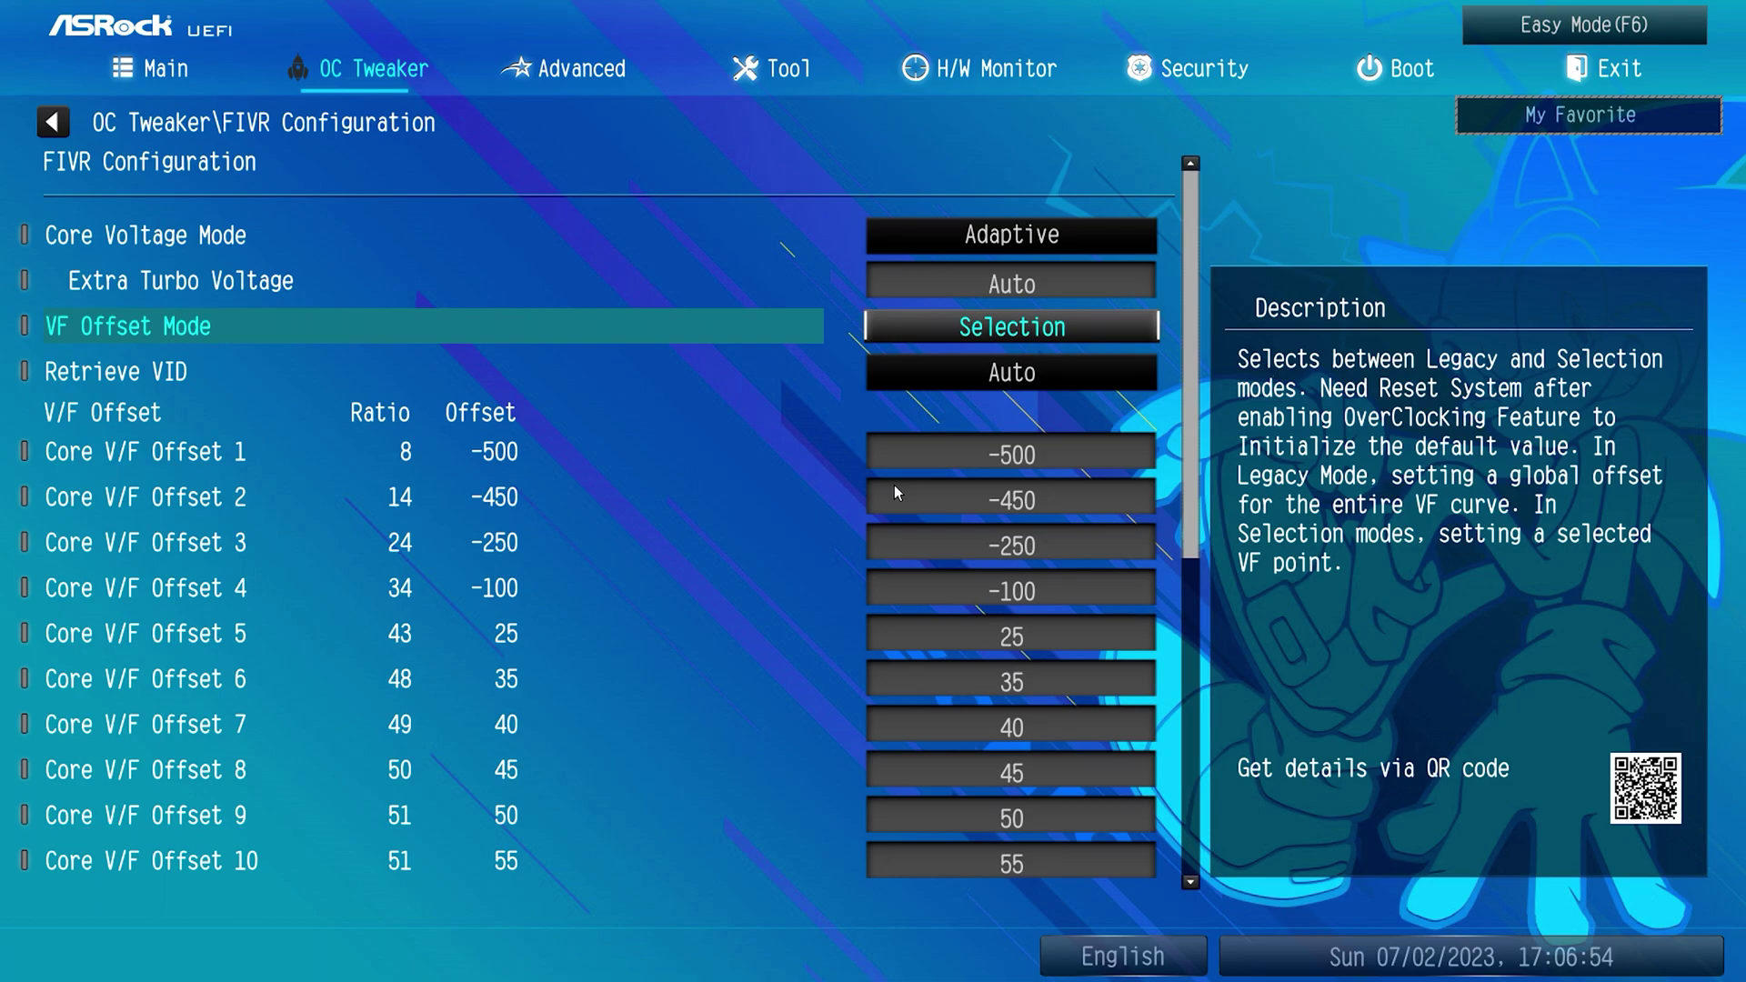
pyautogui.press('Return')
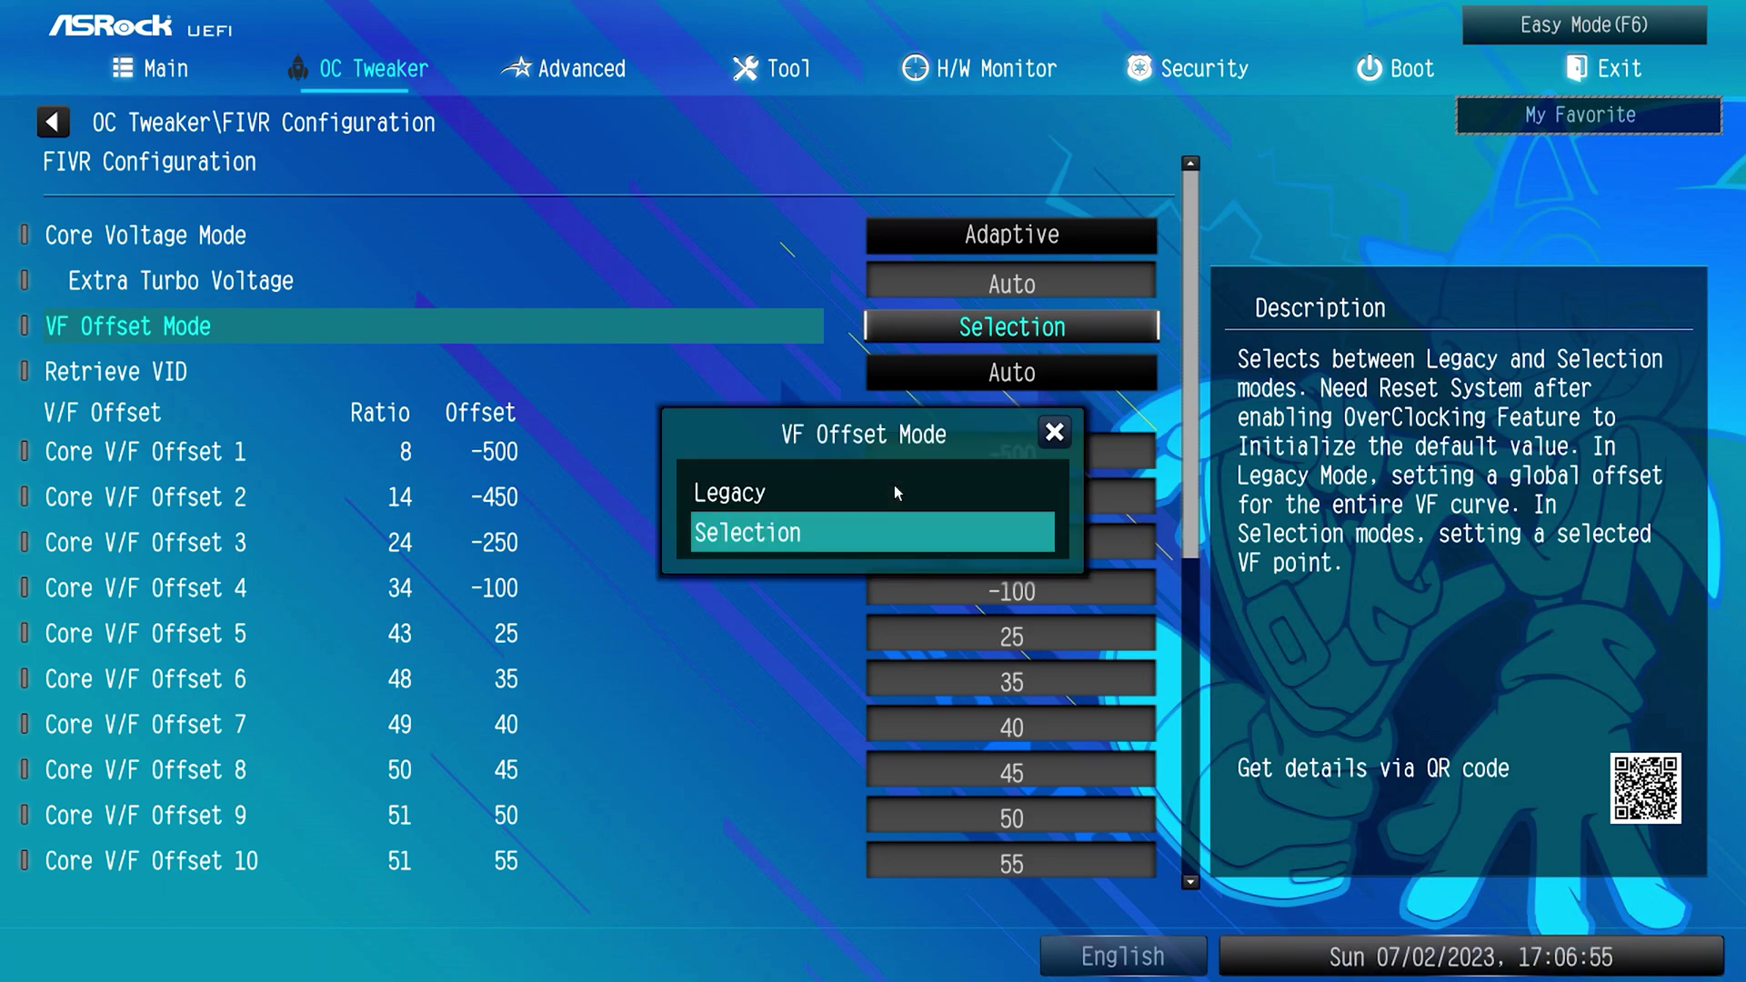
pyautogui.press('Return')
pyautogui.press('Down')
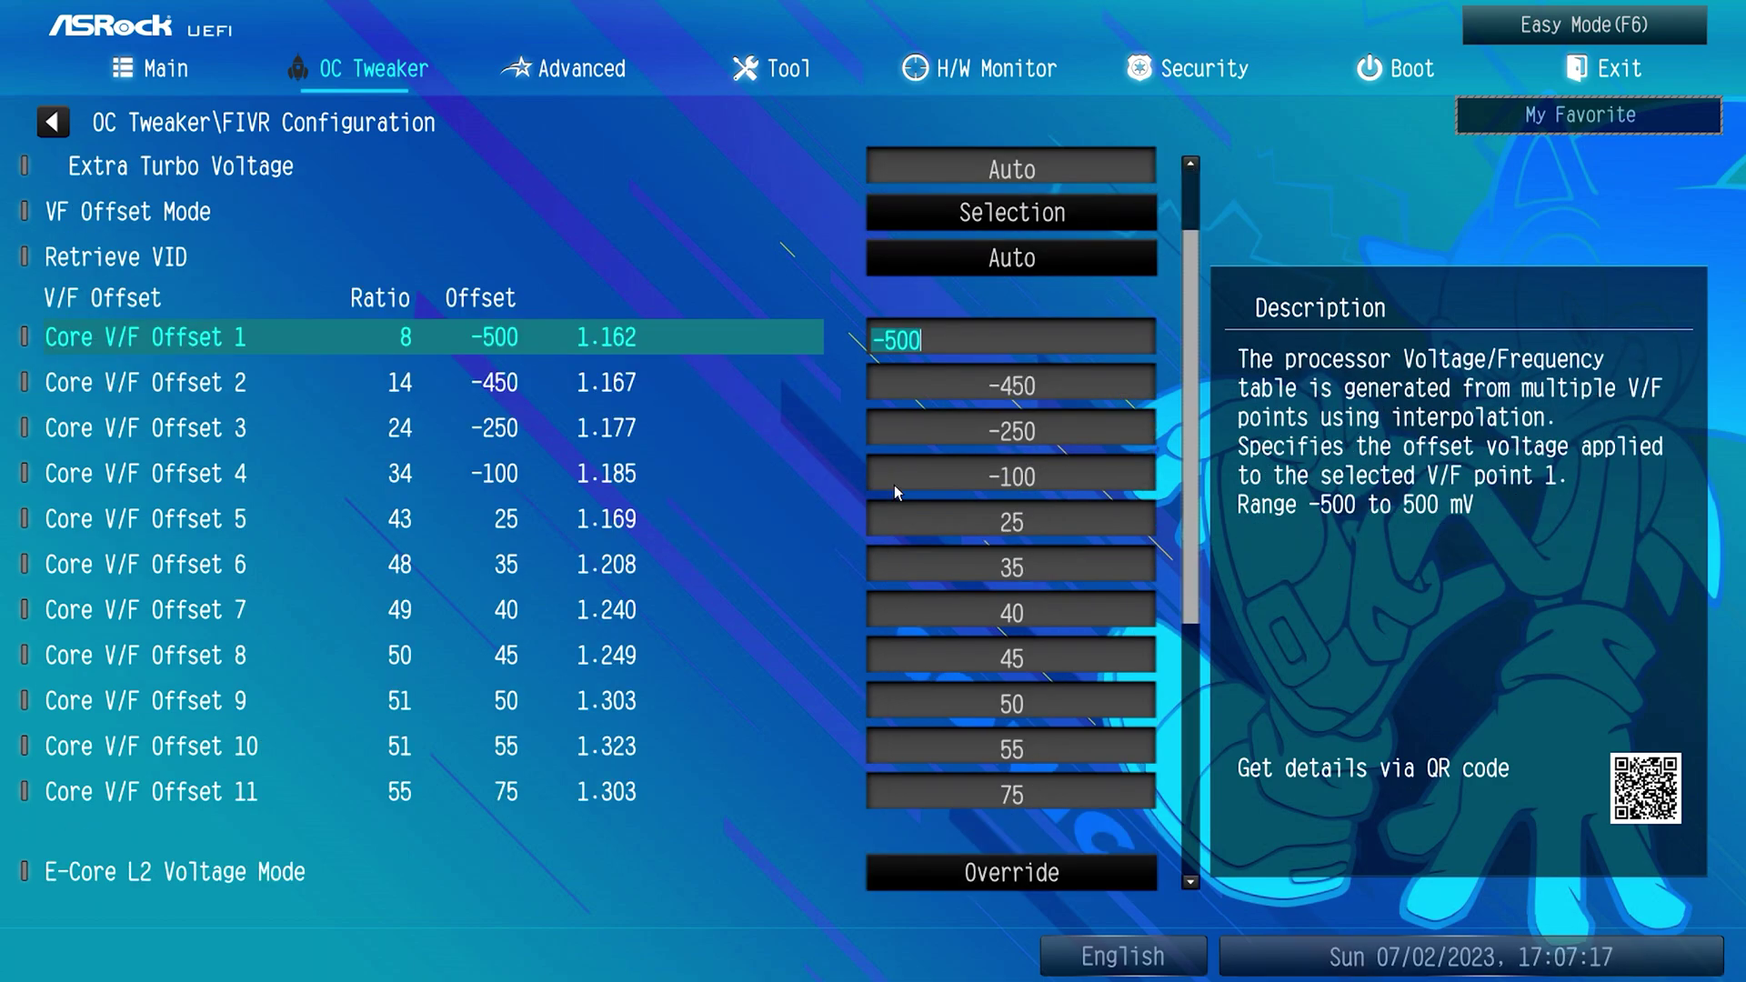
# Enter Core V/F Offsets 1–11, ranging from -500 up to 75 mV.
pyautogui.press('Down')
pyautogui.press('Down')
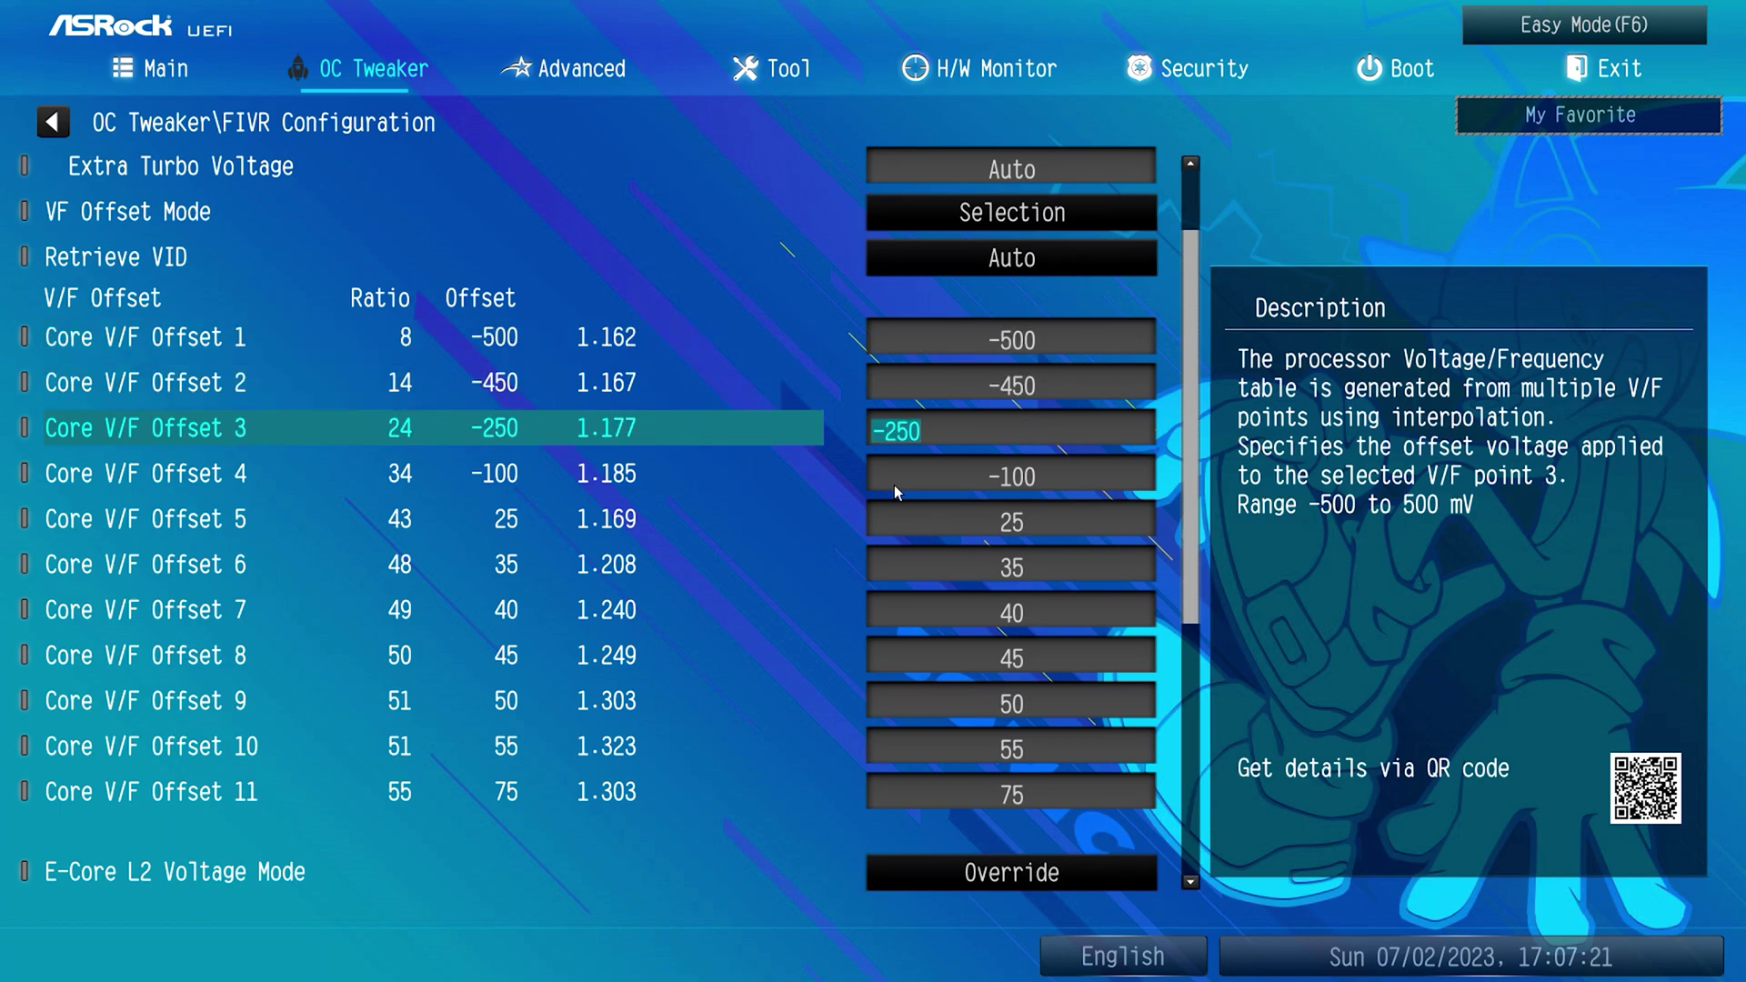
pyautogui.press('Down')
pyautogui.press('Down')
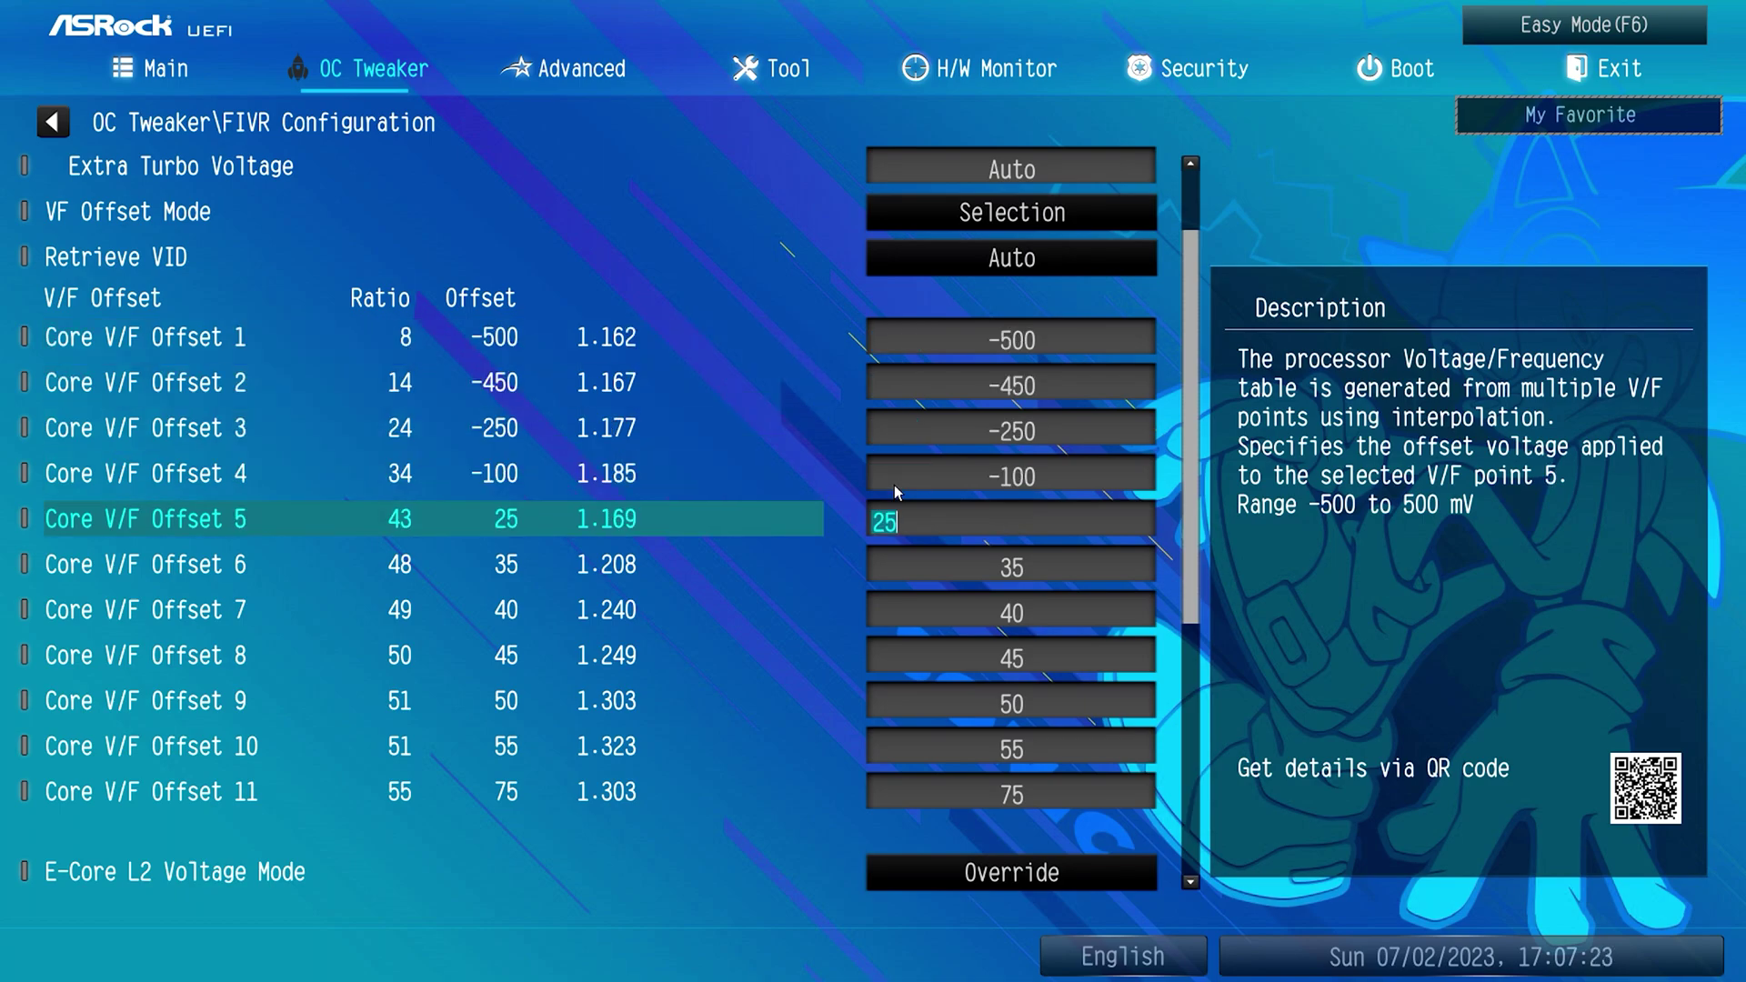
pyautogui.press('Down')
pyautogui.press('Down')
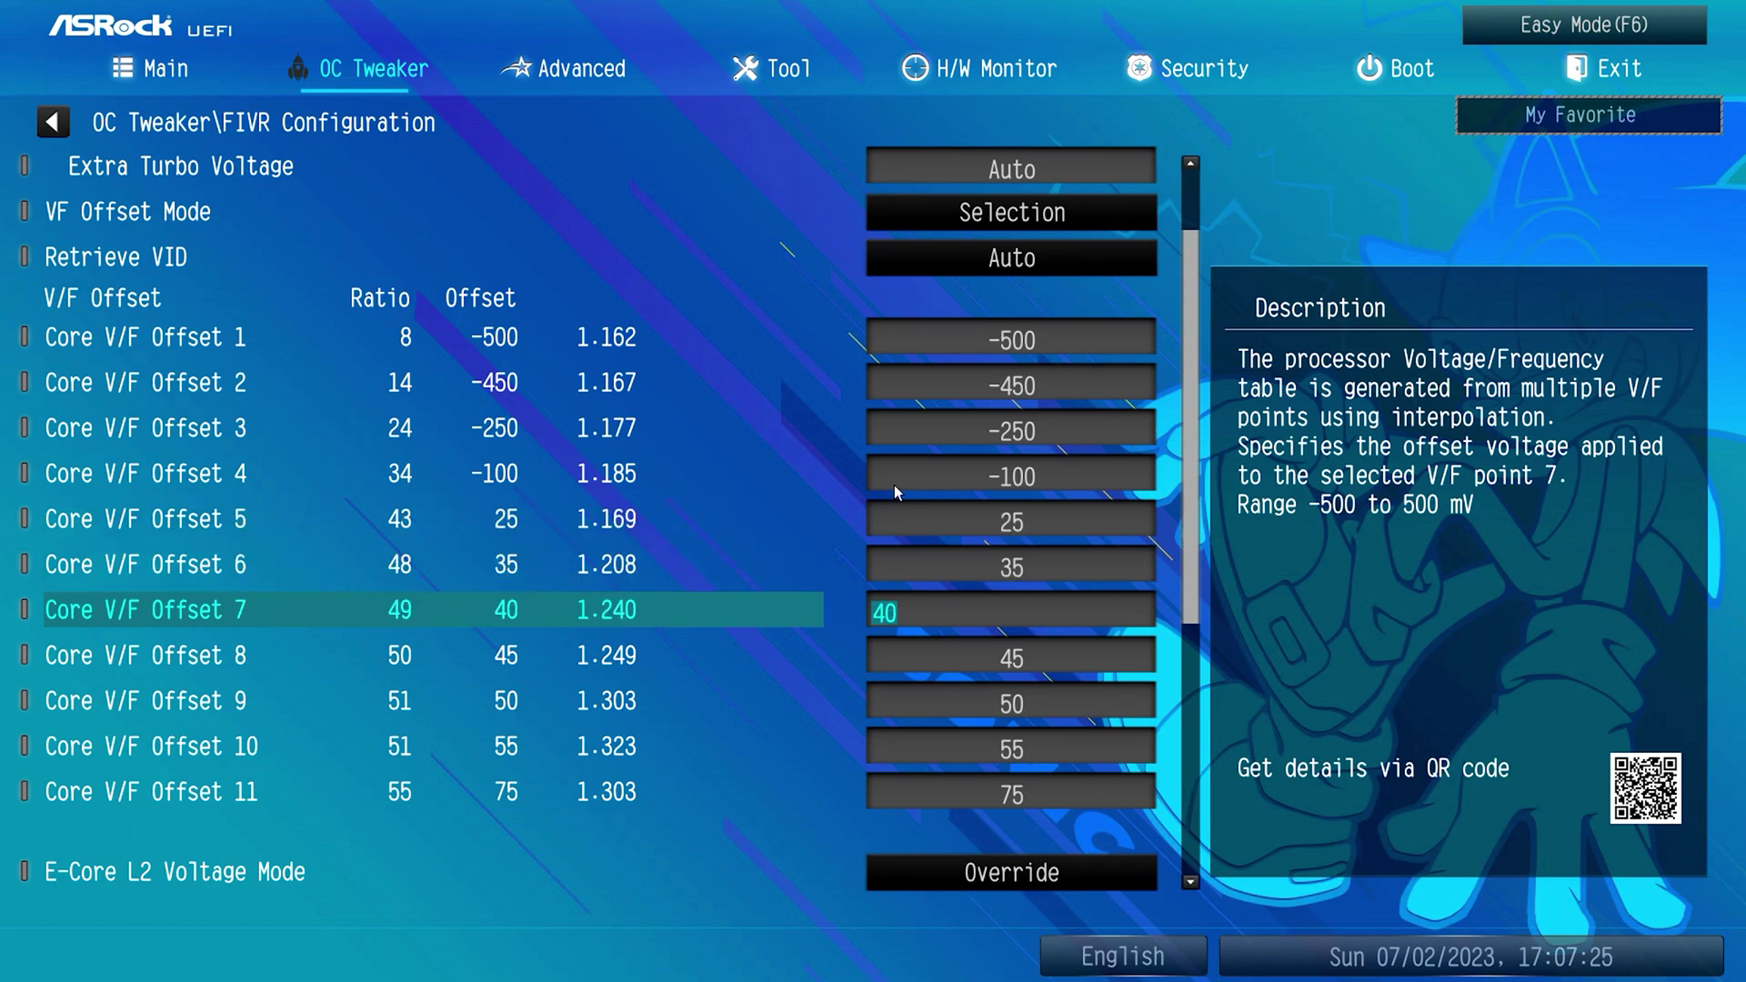
pyautogui.press('Down')
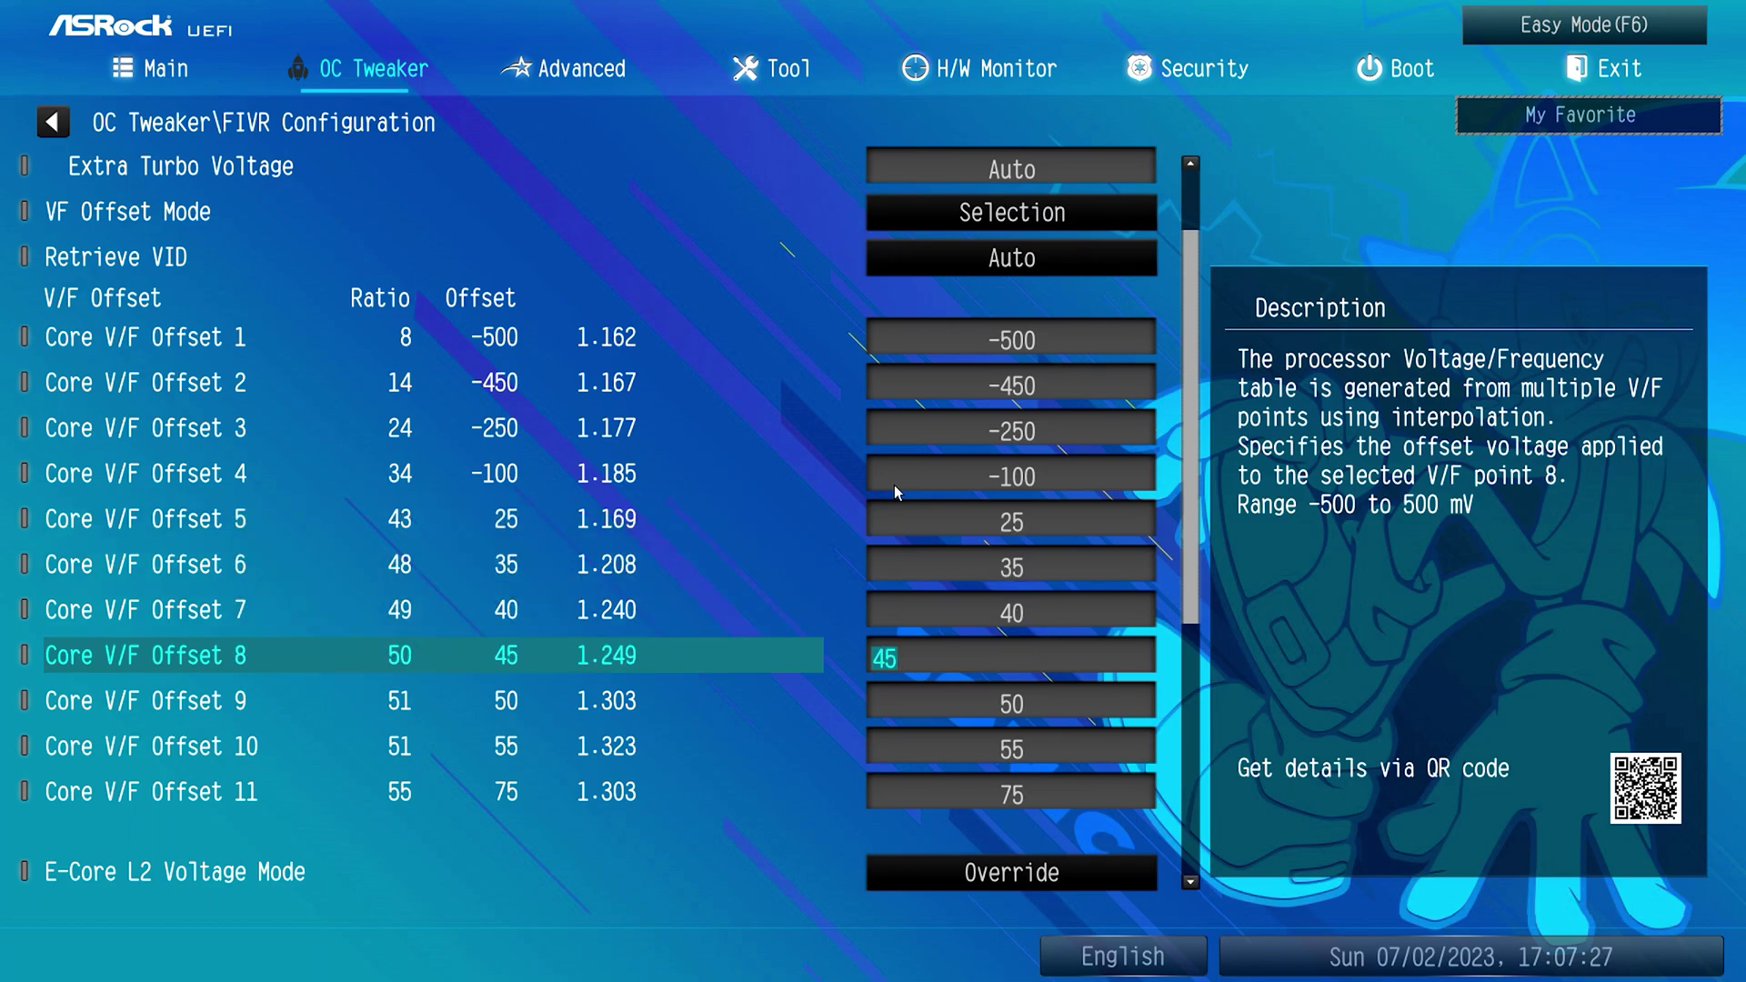
pyautogui.press('Down')
pyautogui.press('Down')
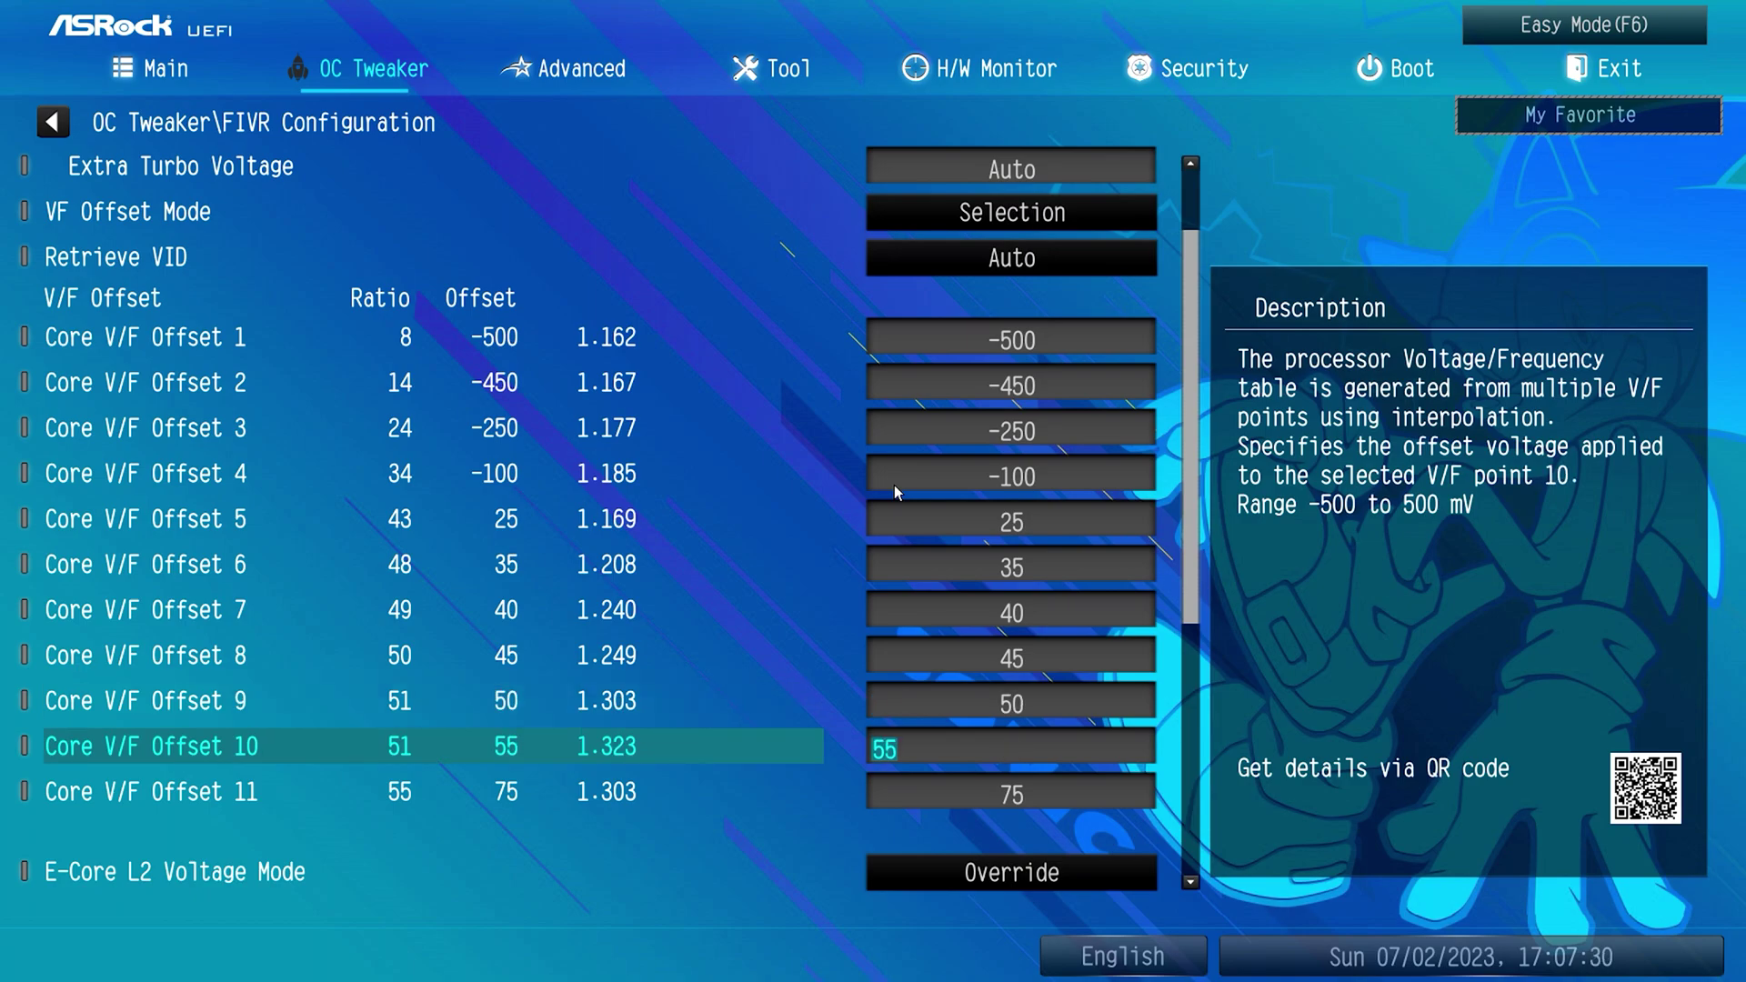
pyautogui.press('Down')
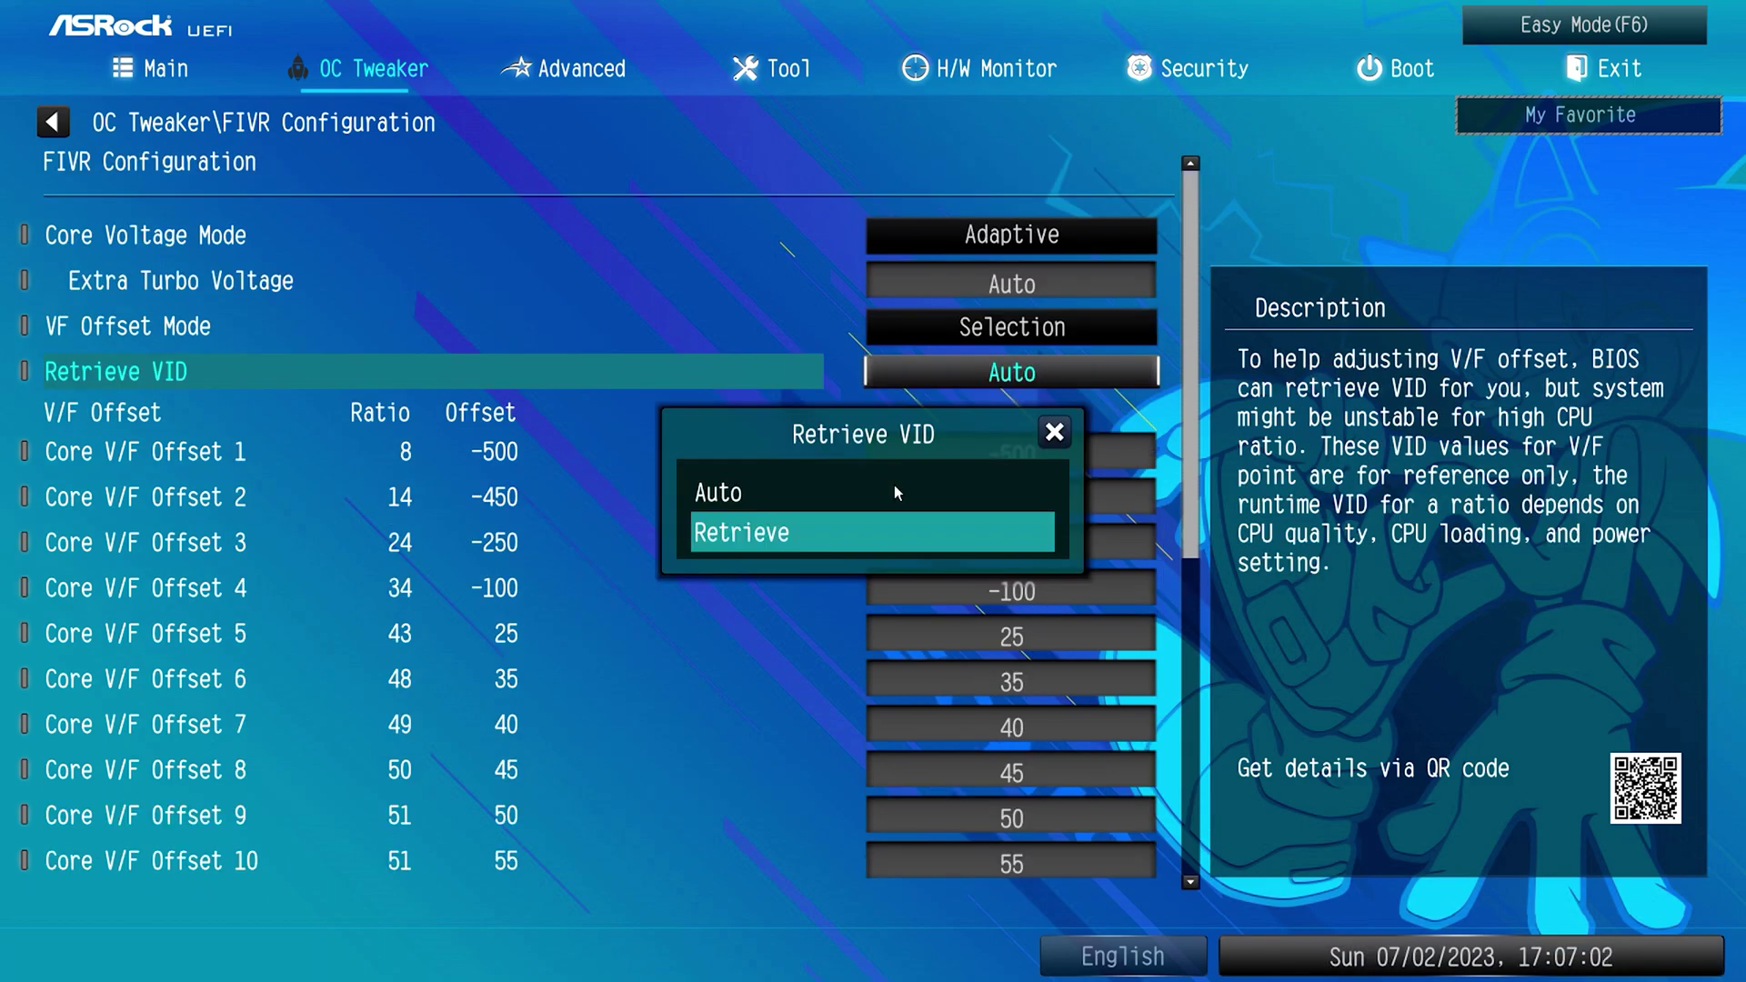
# Retrieve VIDs, set E-Core L2 and Ring overrides to 1.200 V and System Agent to 1.300 V.
pyautogui.press('Return')
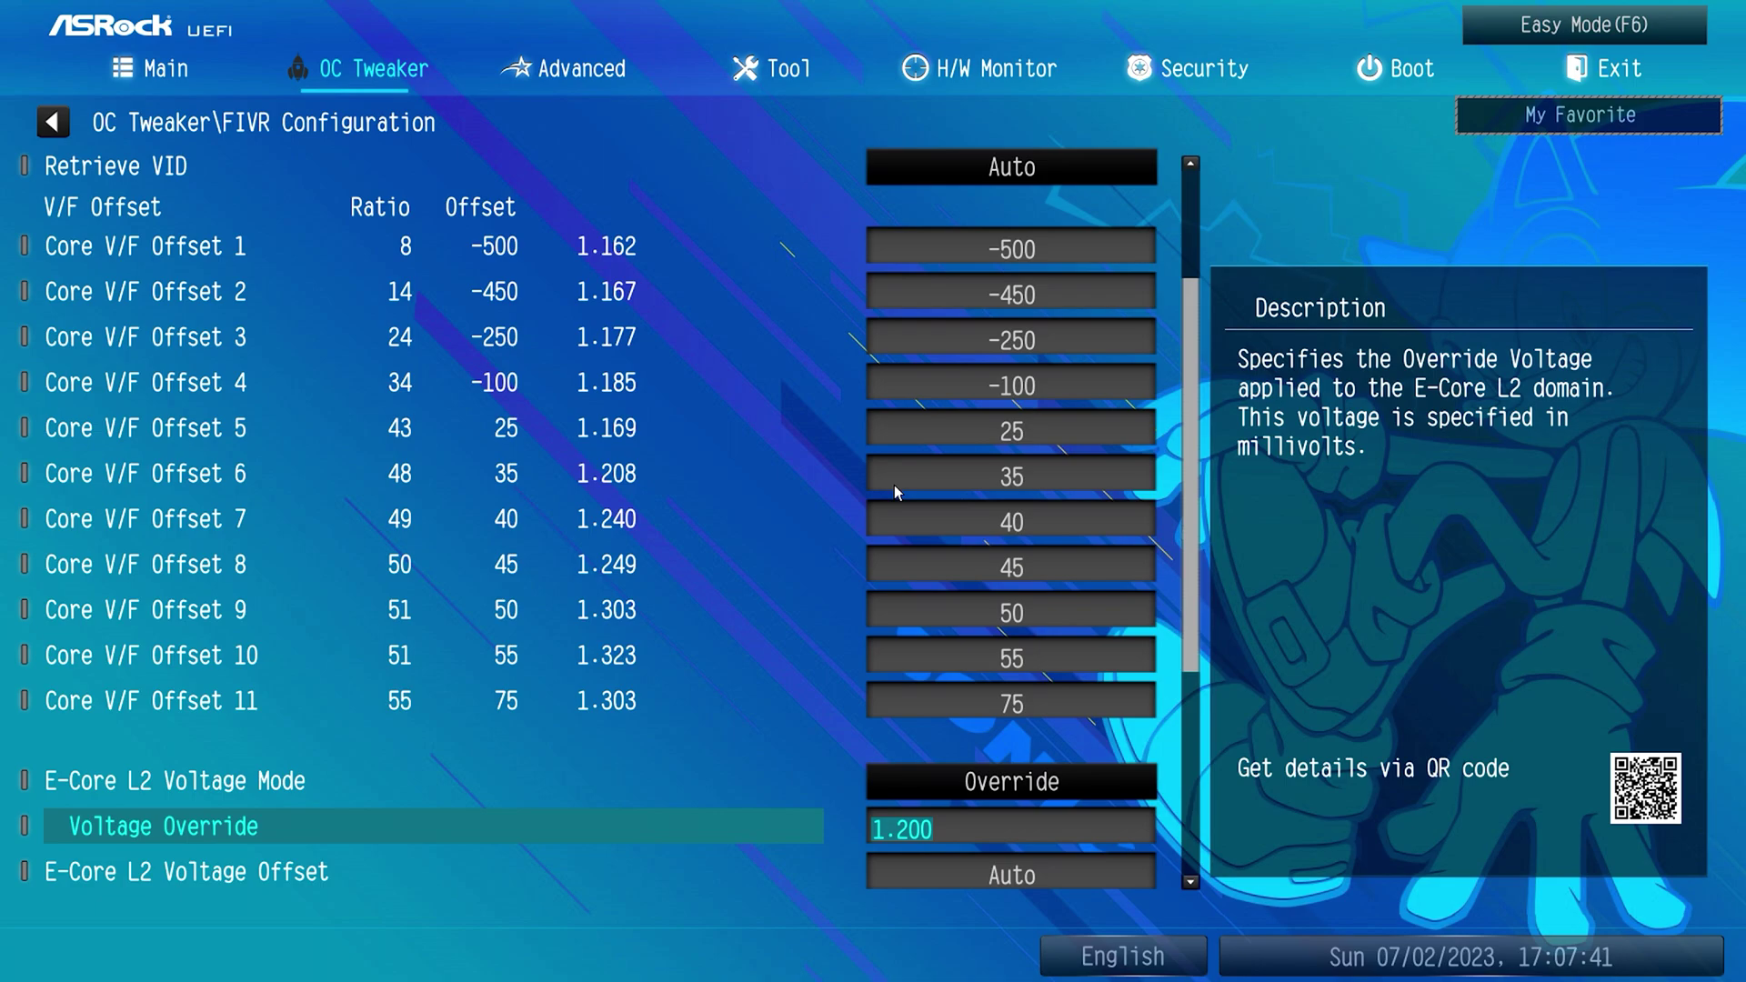
pyautogui.press('Down')
pyautogui.press('Down')
pyautogui.press('Down')
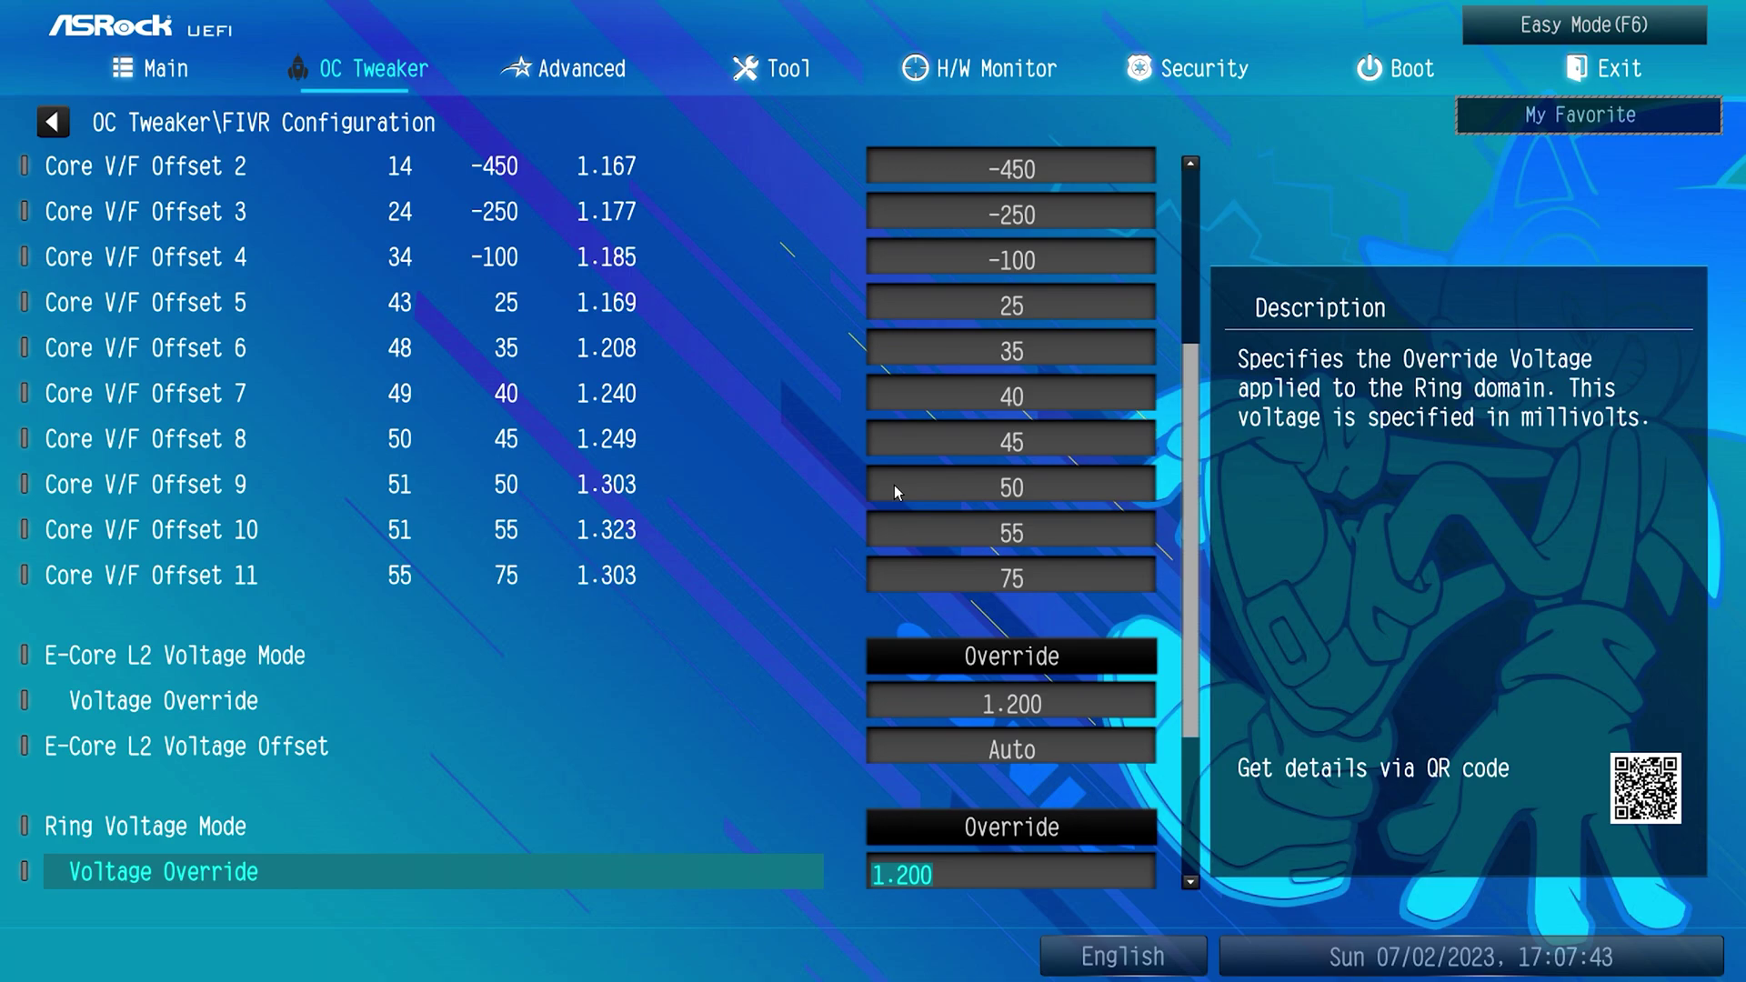
pyautogui.press('Down')
pyautogui.press('Down')
pyautogui.press('Down')
pyautogui.press('Down')
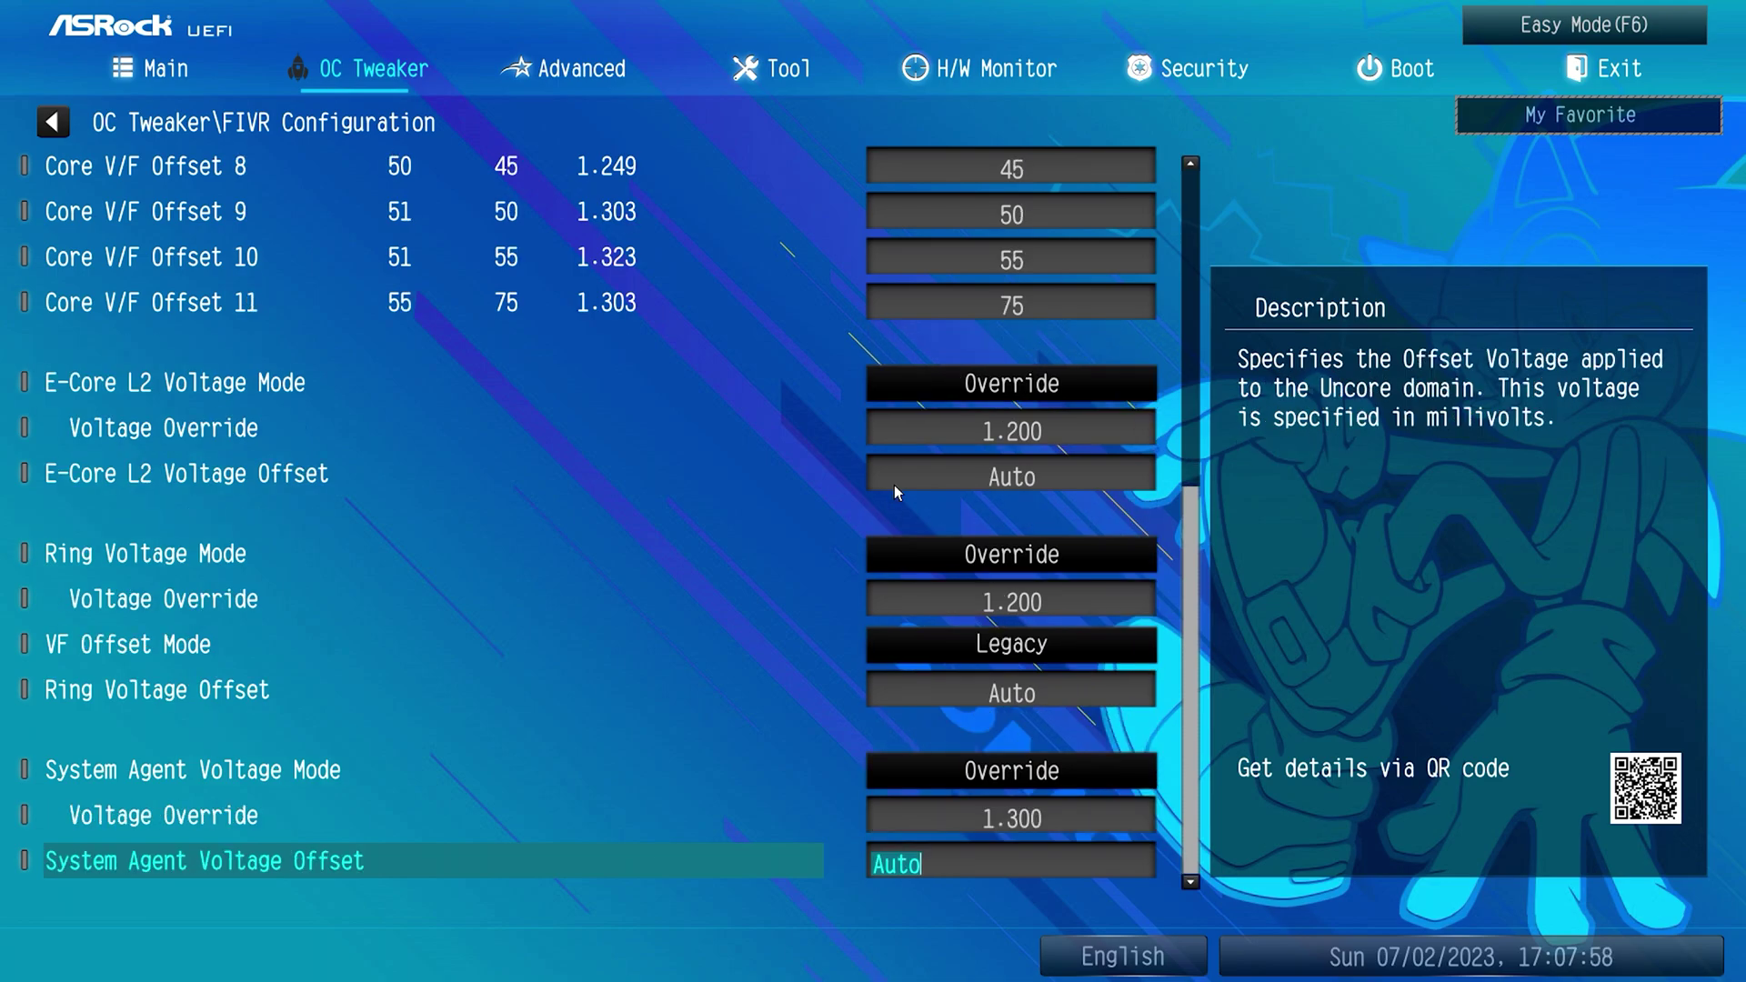
pyautogui.press('Escape')
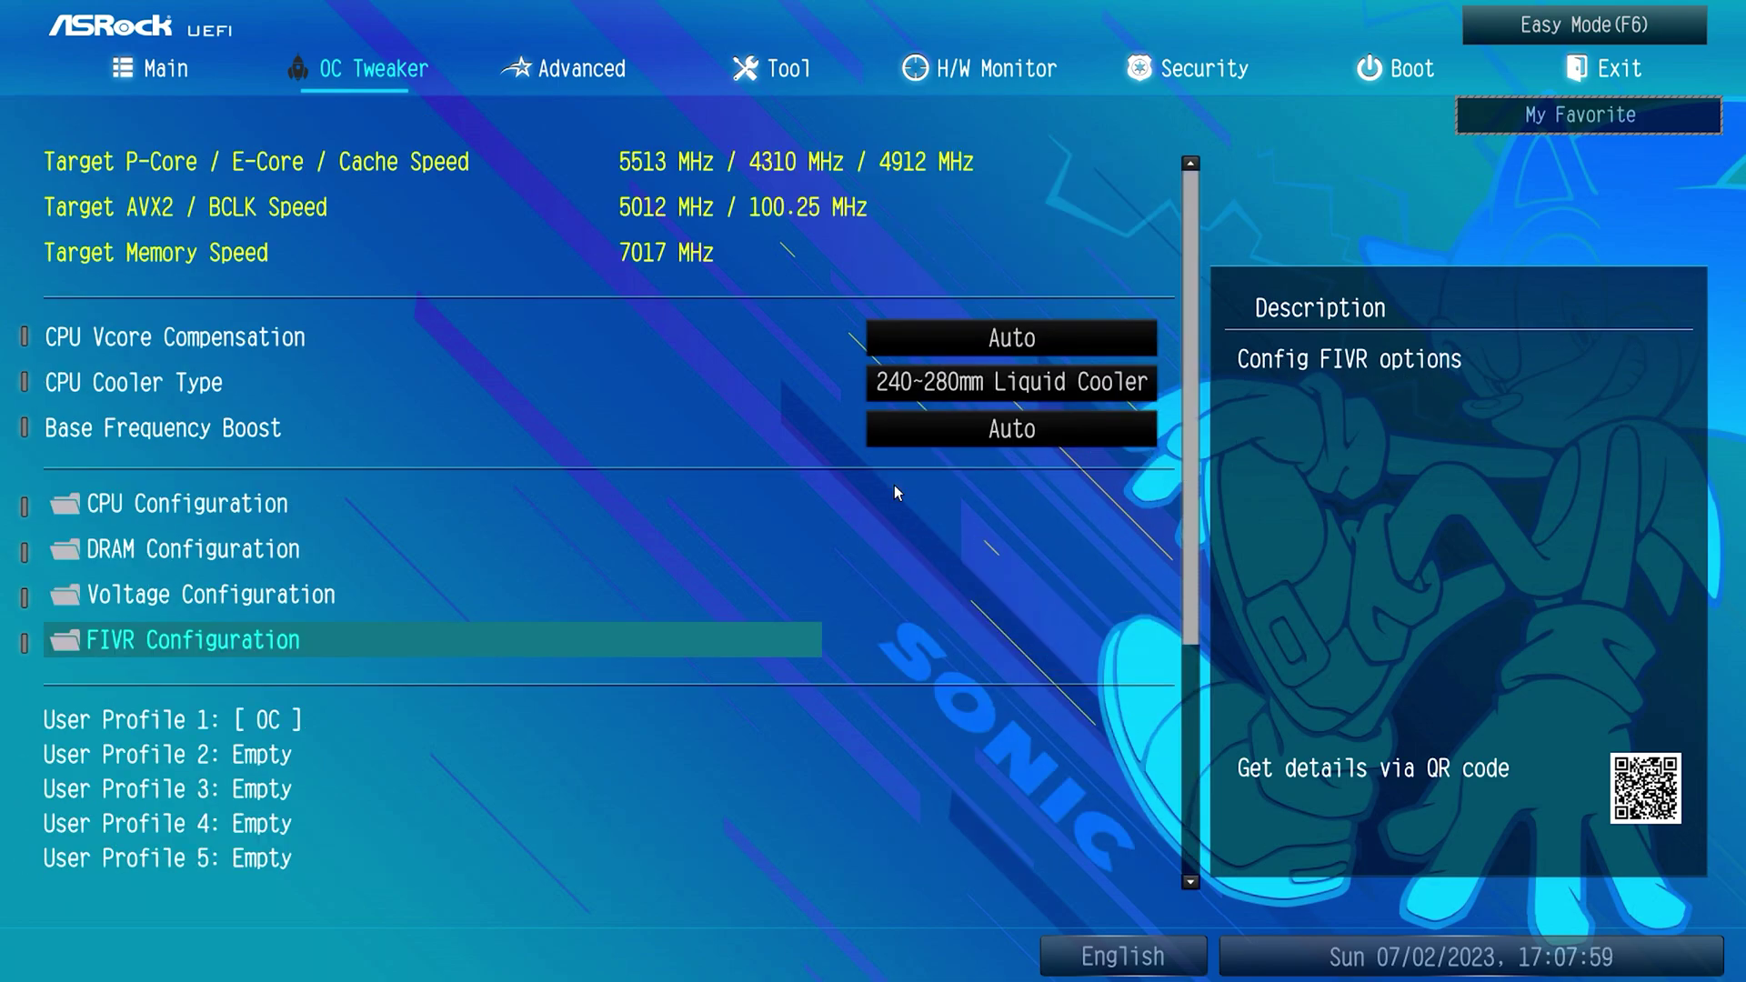
# In Advanced CPU Configuration, keep C-states and C1E enabled, Package C State and Virtualization disabled.
pyautogui.press('Right')
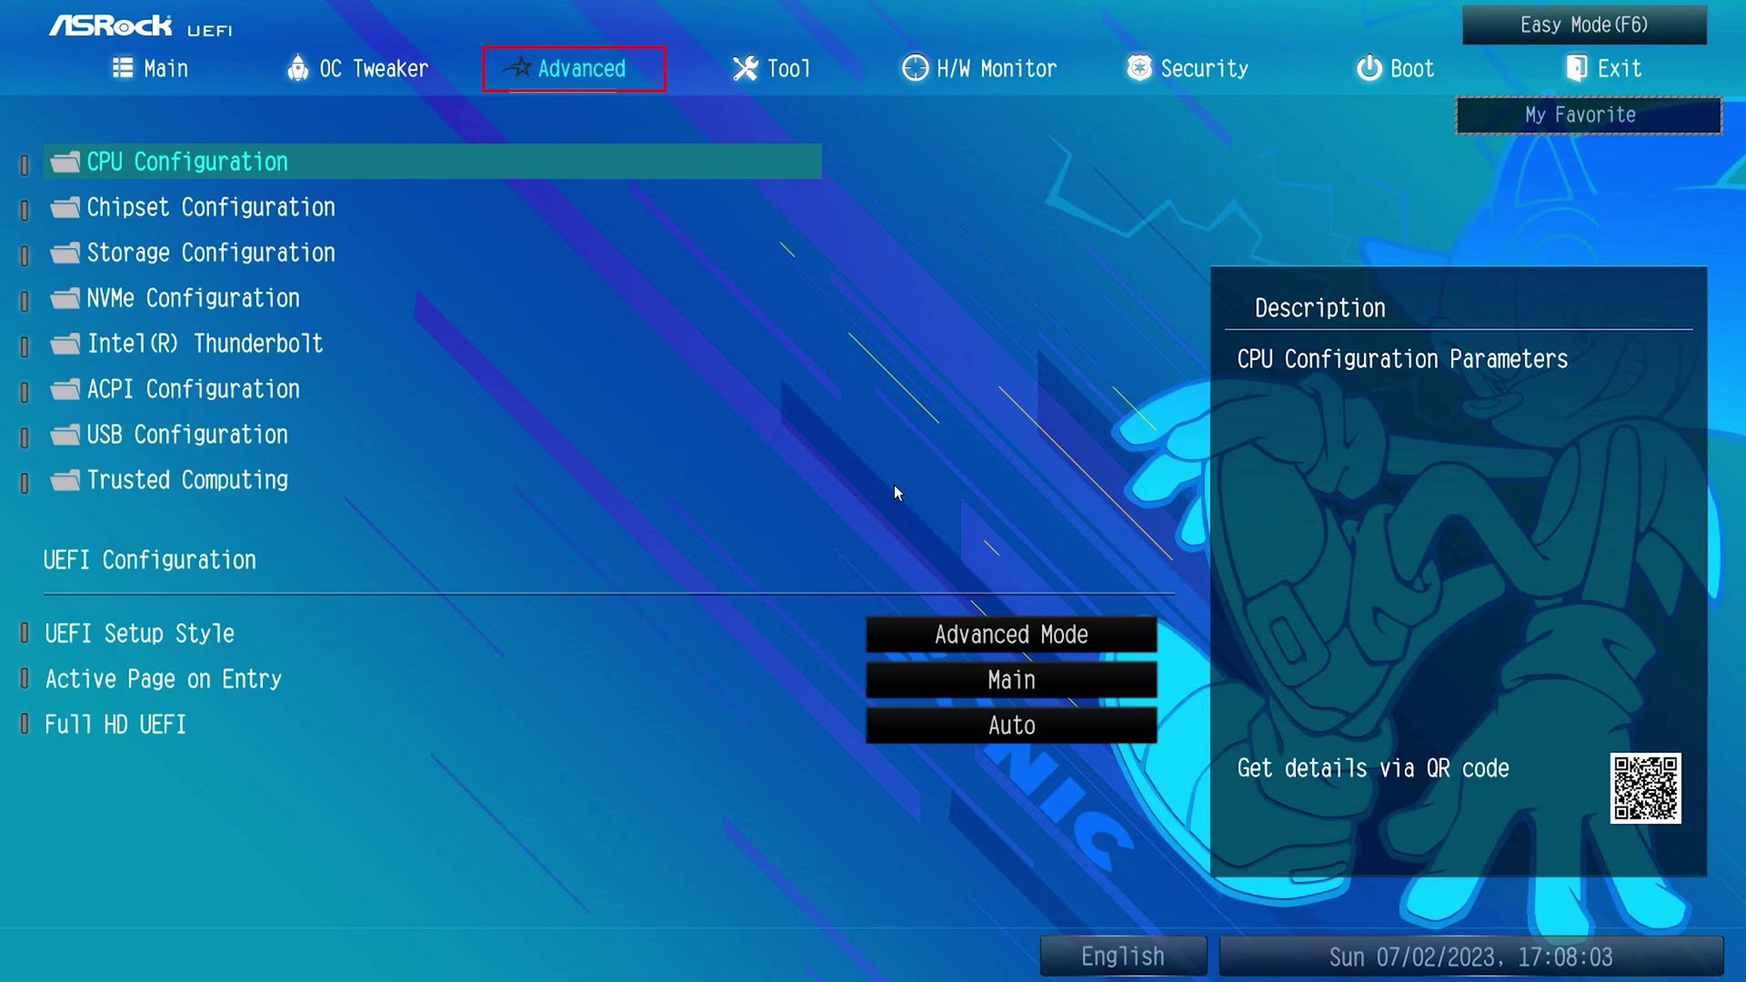
pyautogui.press('Down')
pyautogui.press('Return')
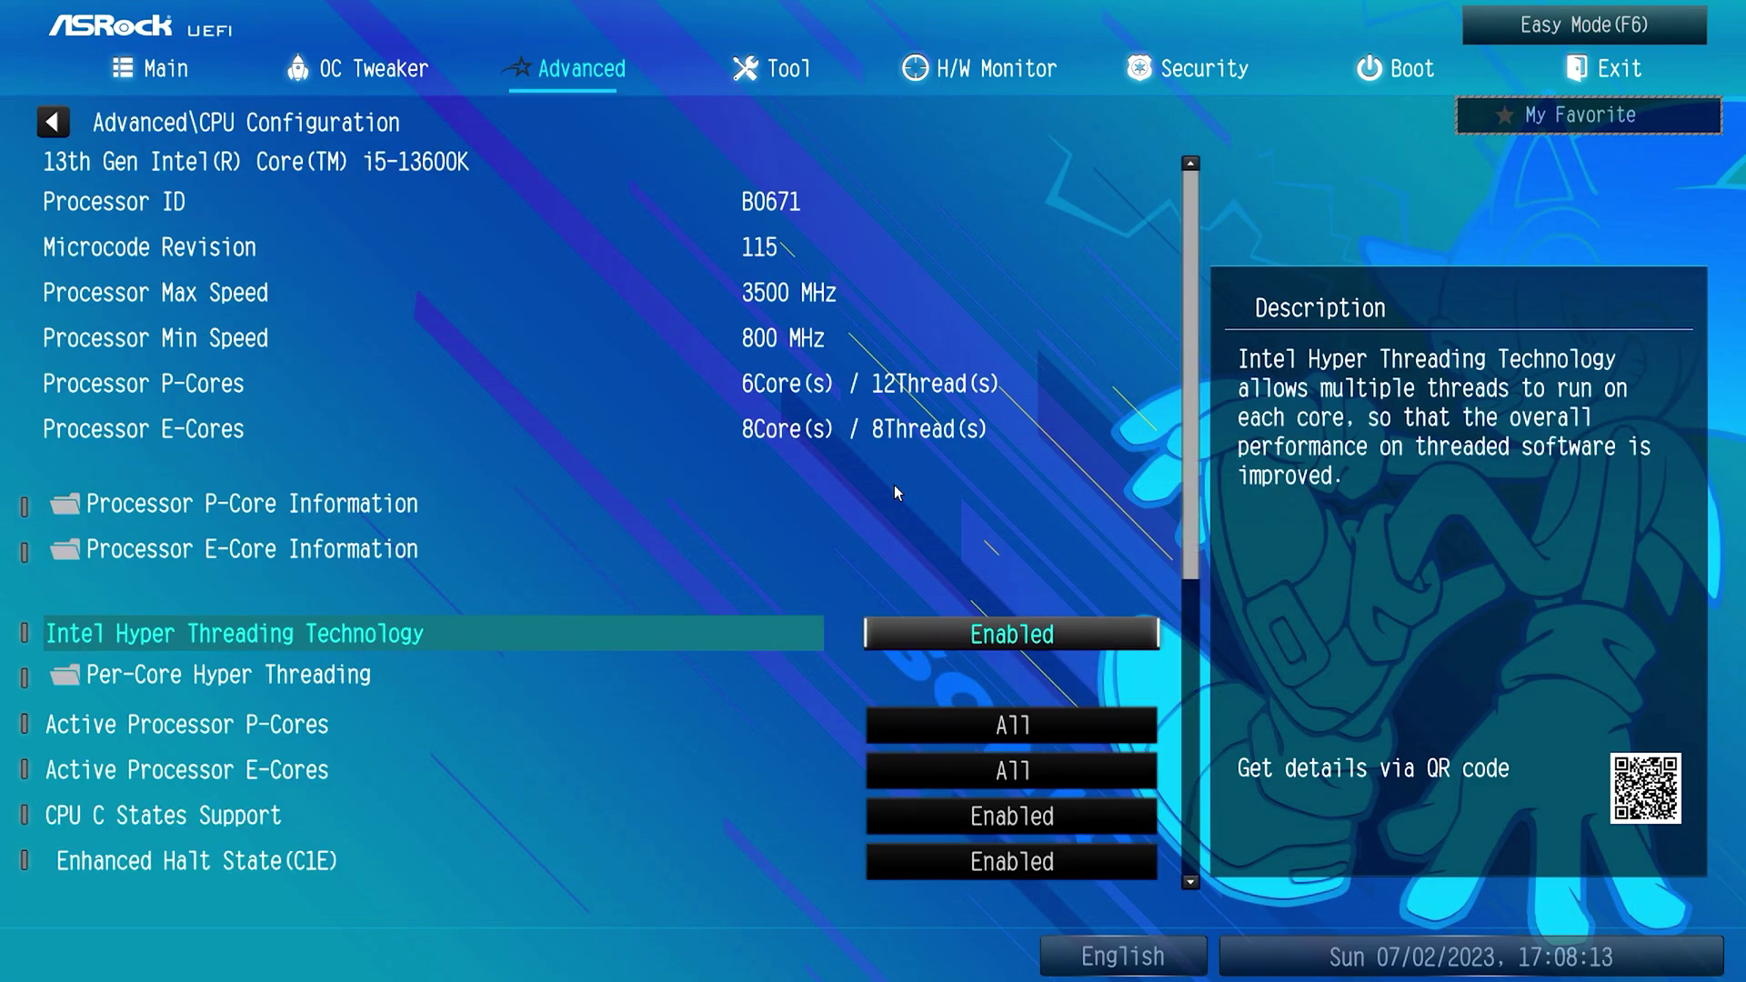
pyautogui.press('Down')
pyautogui.press('Down')
pyautogui.press('Down')
pyautogui.press('Down')
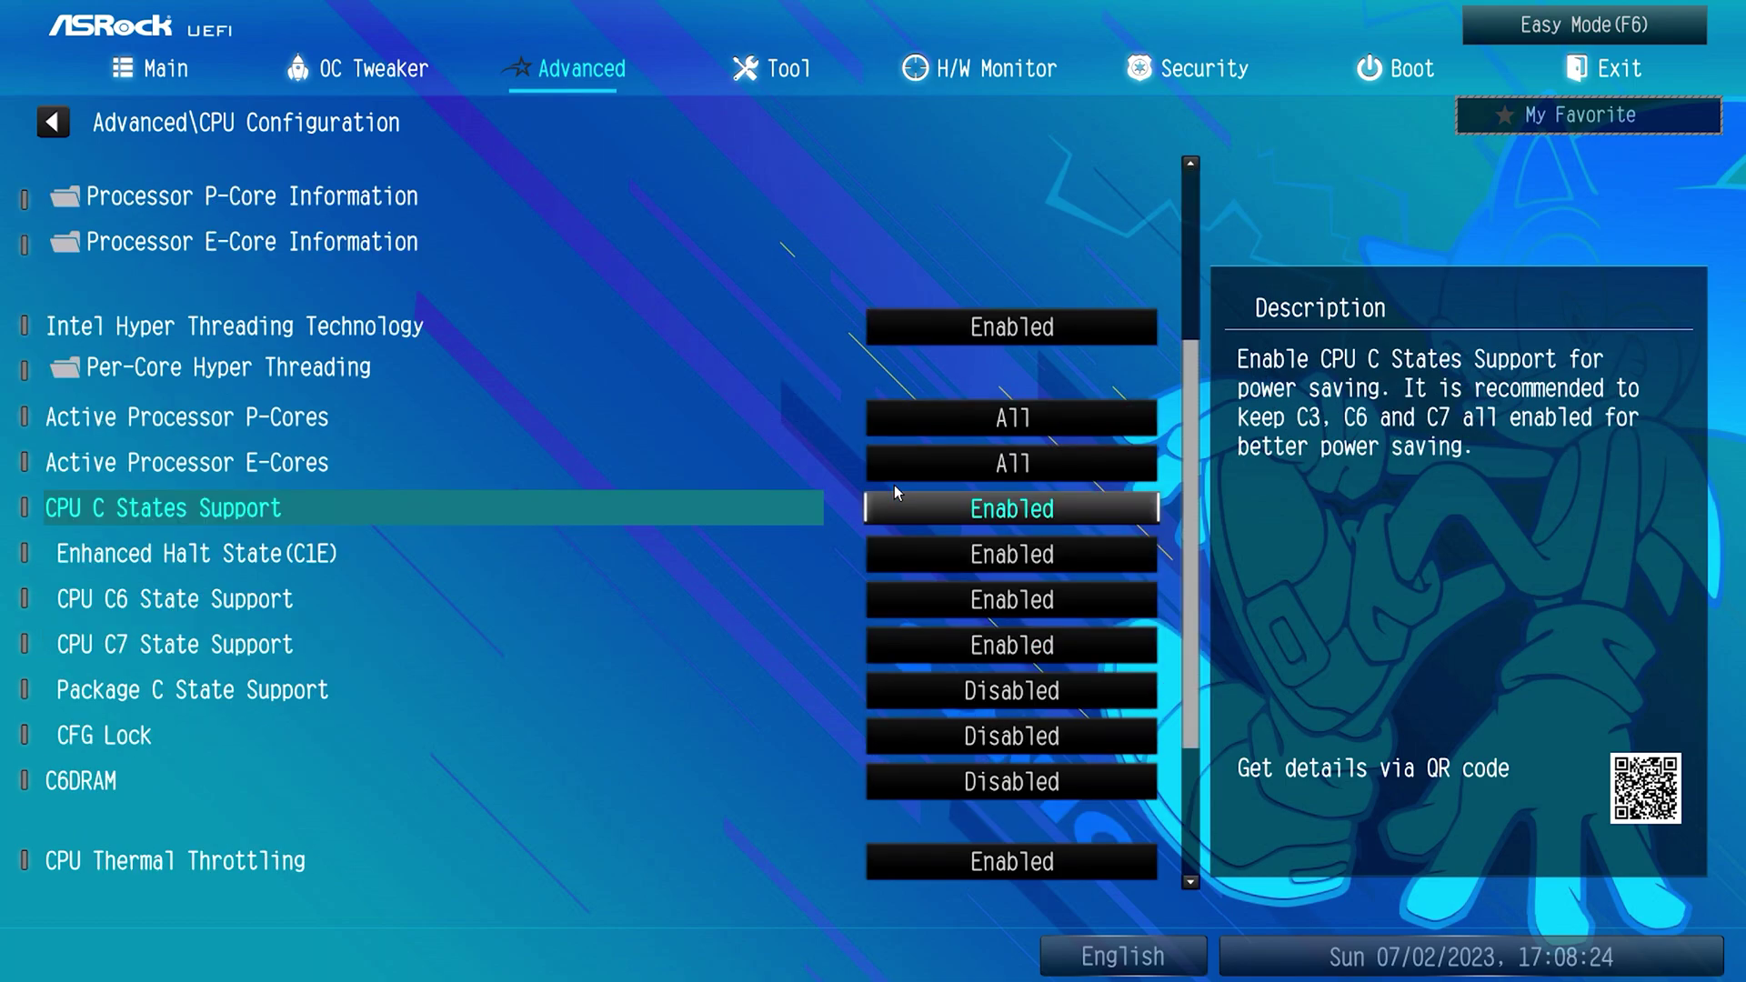
pyautogui.press('Down')
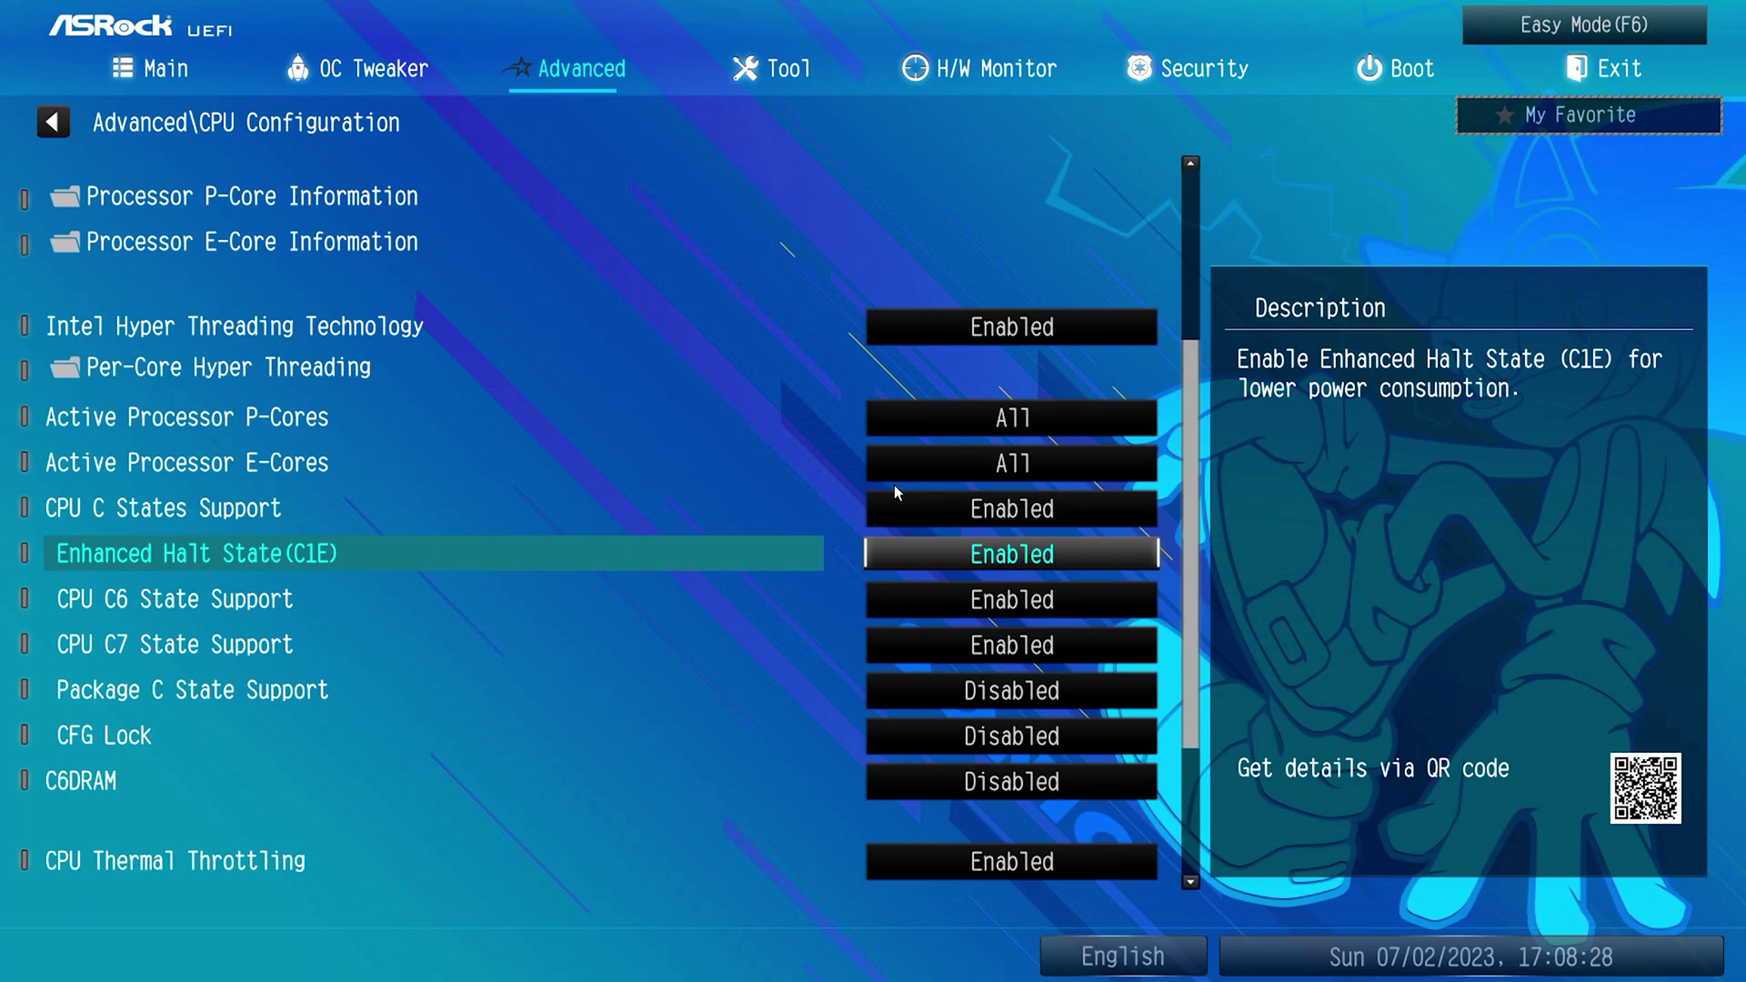
pyautogui.press('Down')
pyautogui.press('Down')
pyautogui.press('Down')
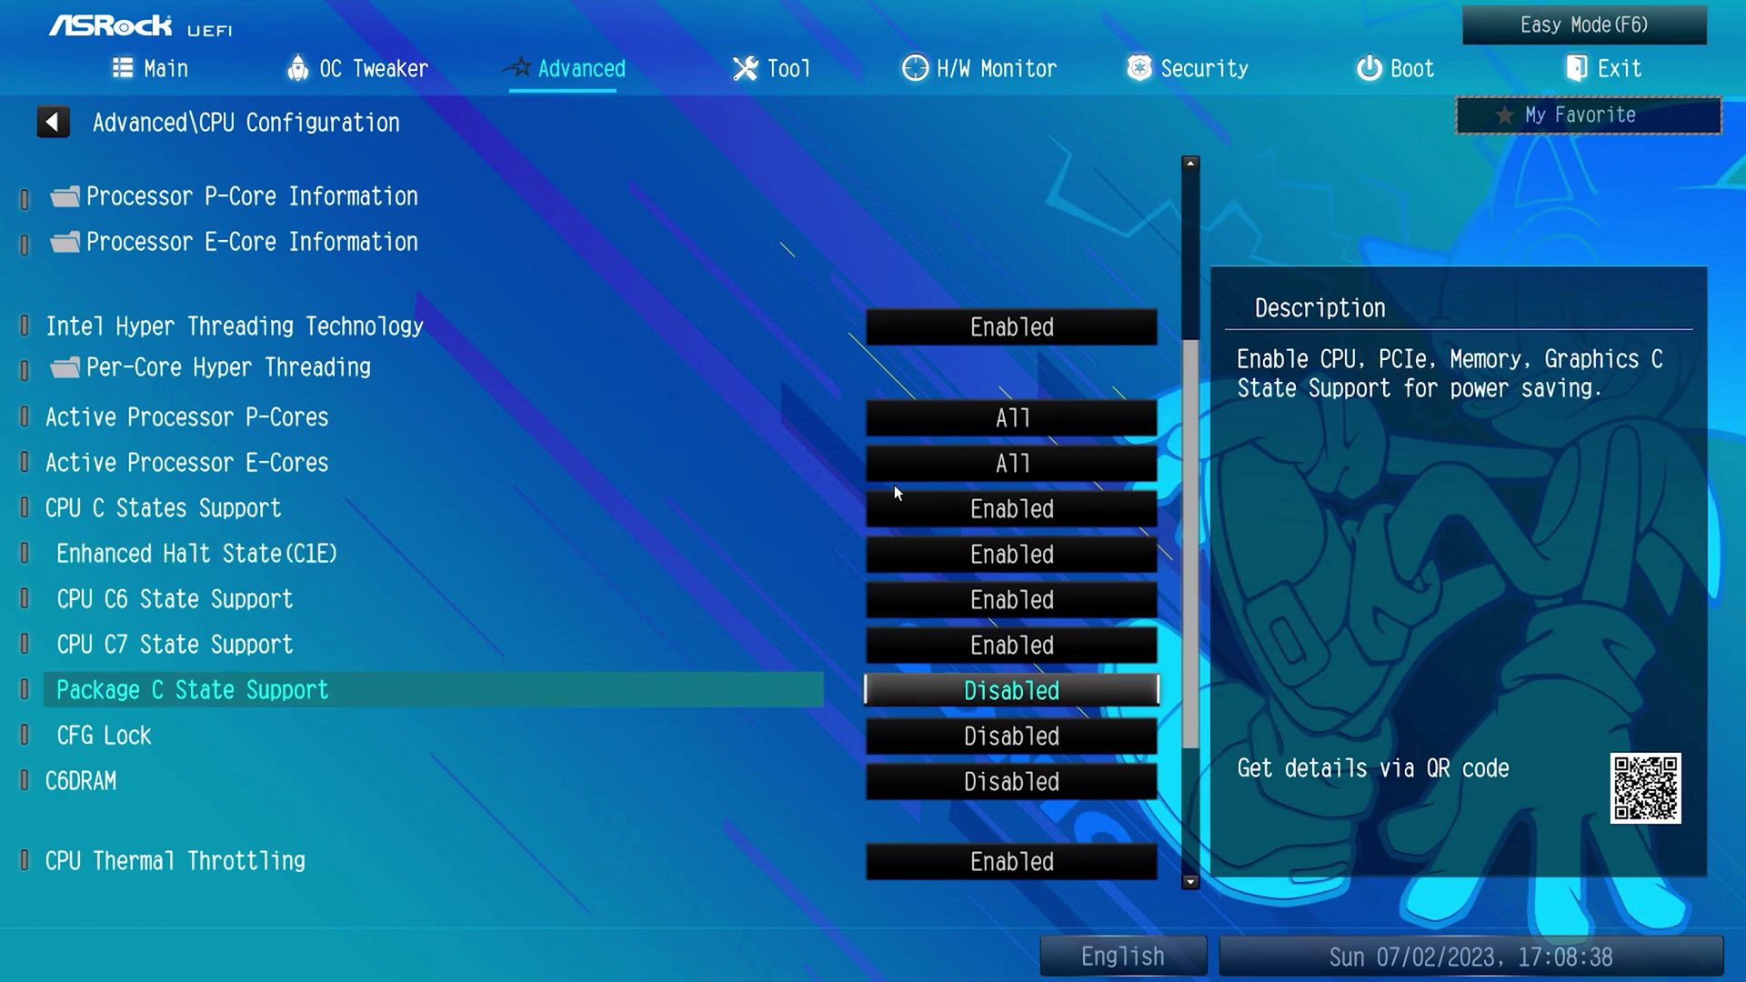
pyautogui.press('Down')
pyautogui.press('Down')
pyautogui.press('Down')
pyautogui.press('Down')
pyautogui.press('Down')
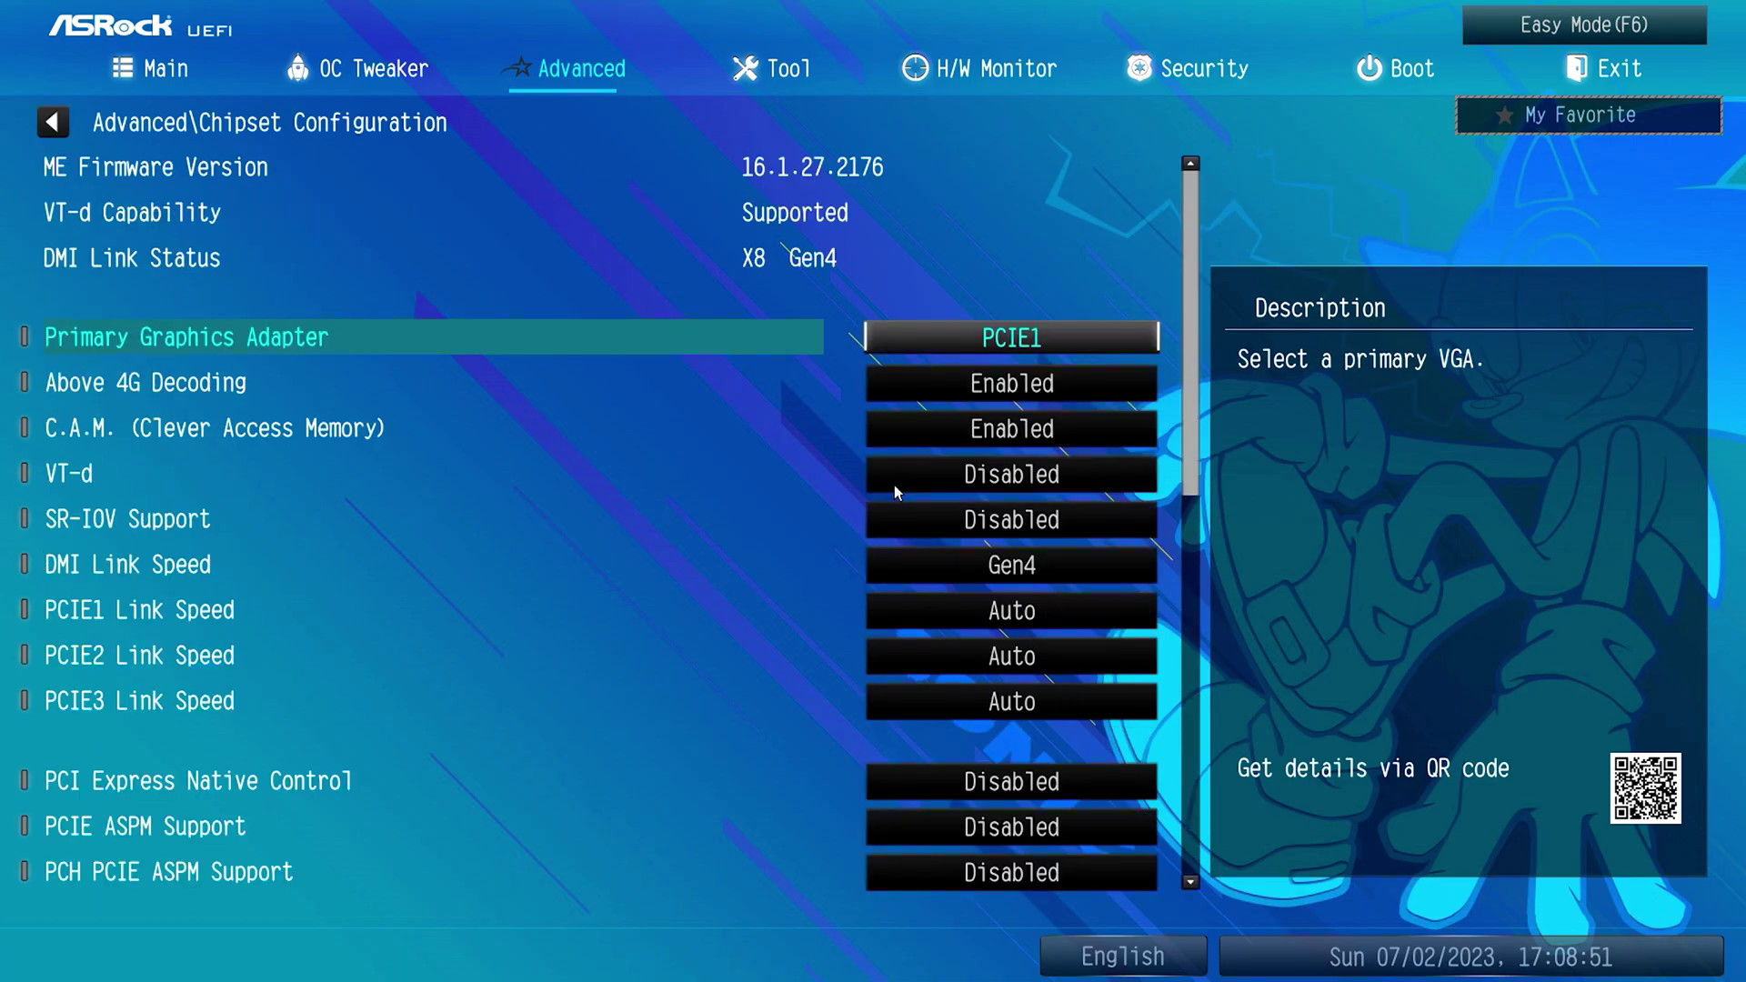
# Leave Above 4G Decoding and C.A.M. enabled, then look over the Tool page's flash utilities.
pyautogui.press('Down')
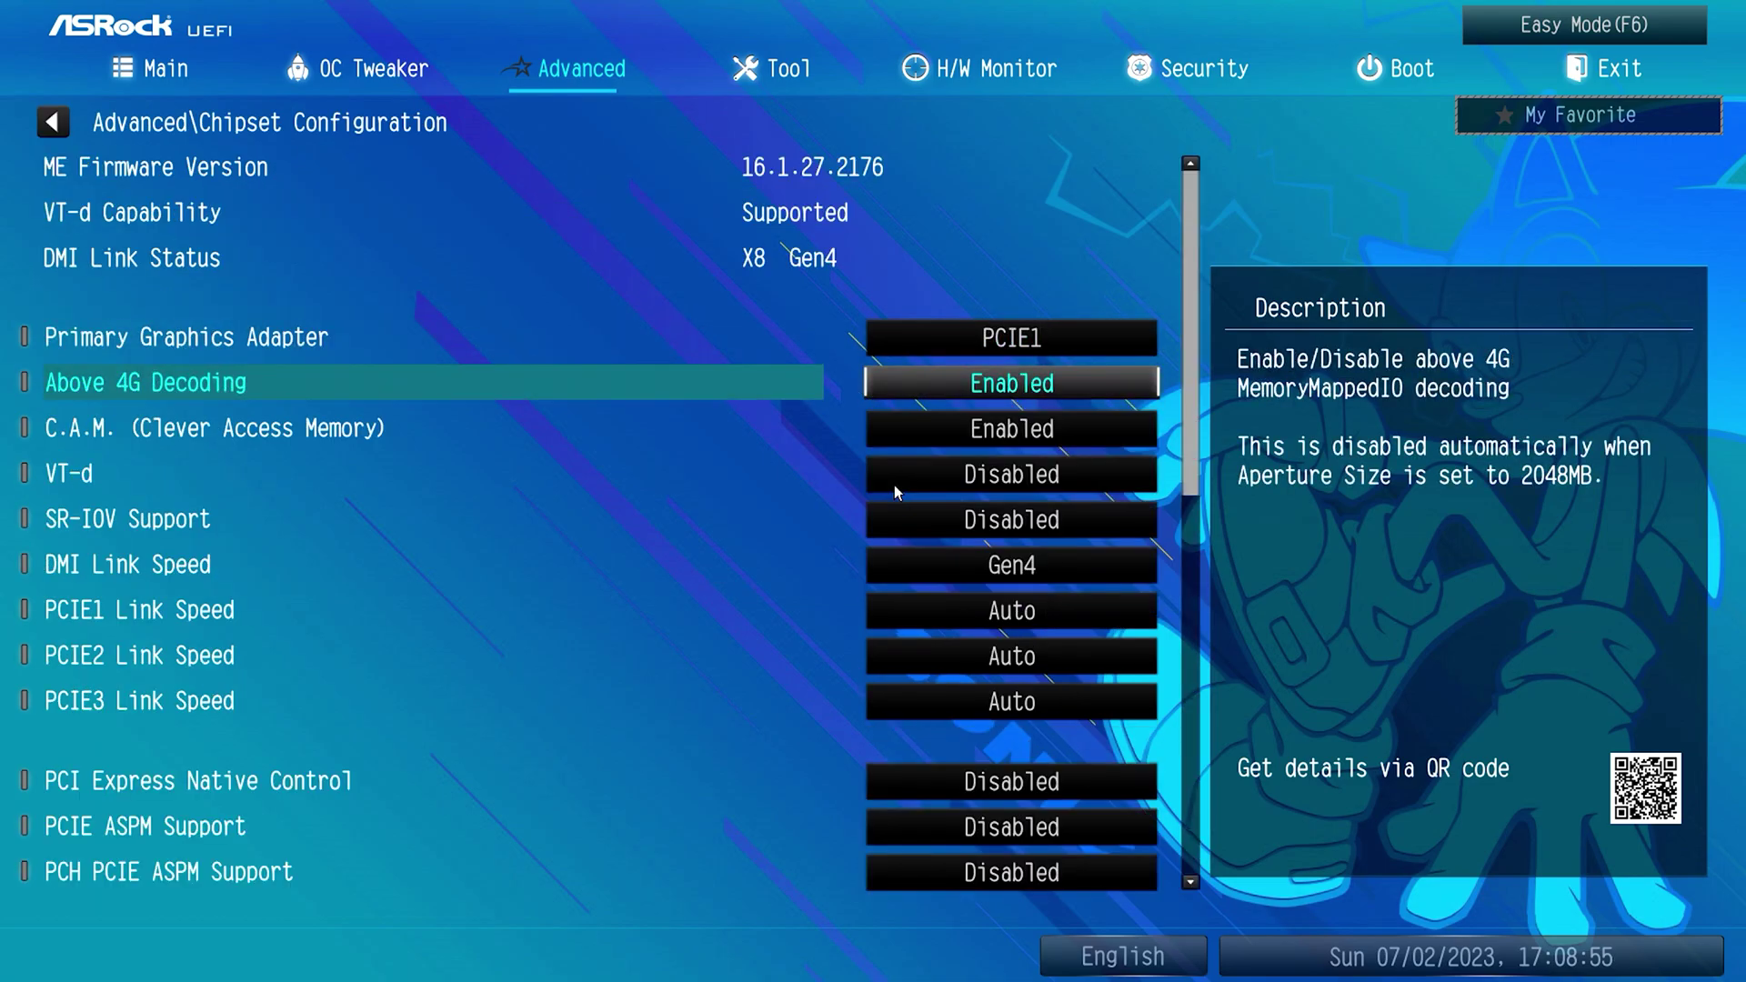
pyautogui.press('Down')
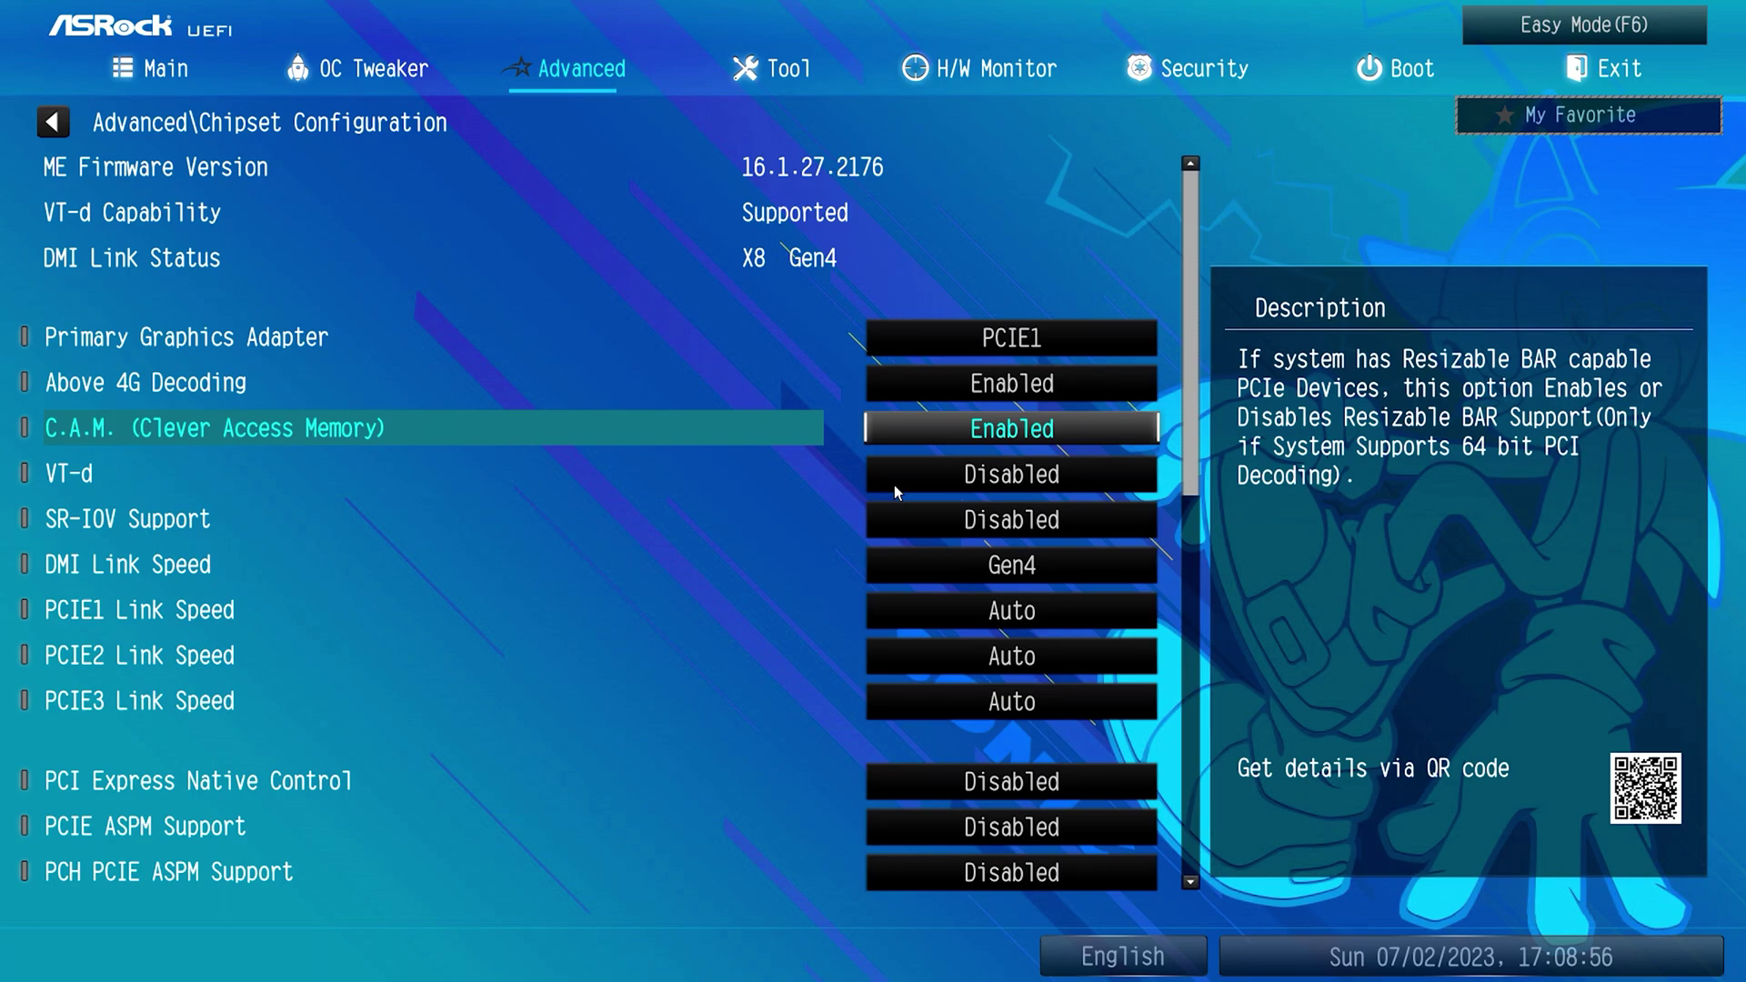
pyautogui.press('Down')
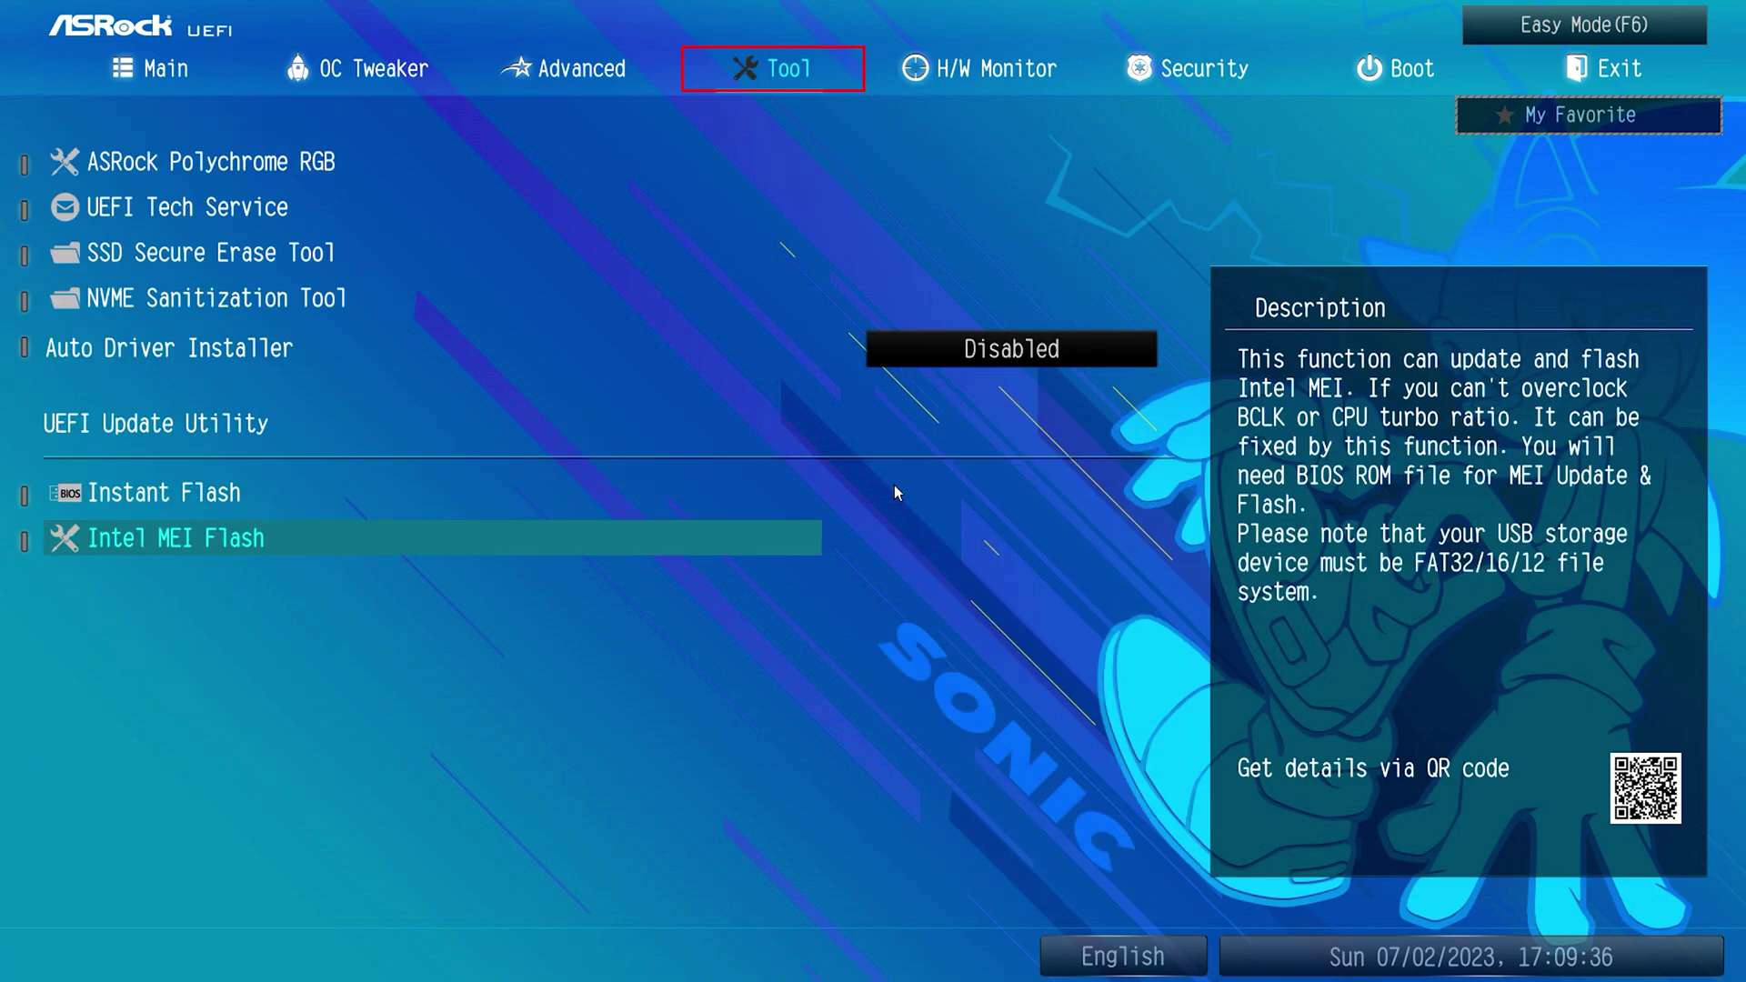
pyautogui.press('Up')
pyautogui.press('Down')
pyautogui.press('Up')
pyautogui.press('Down')
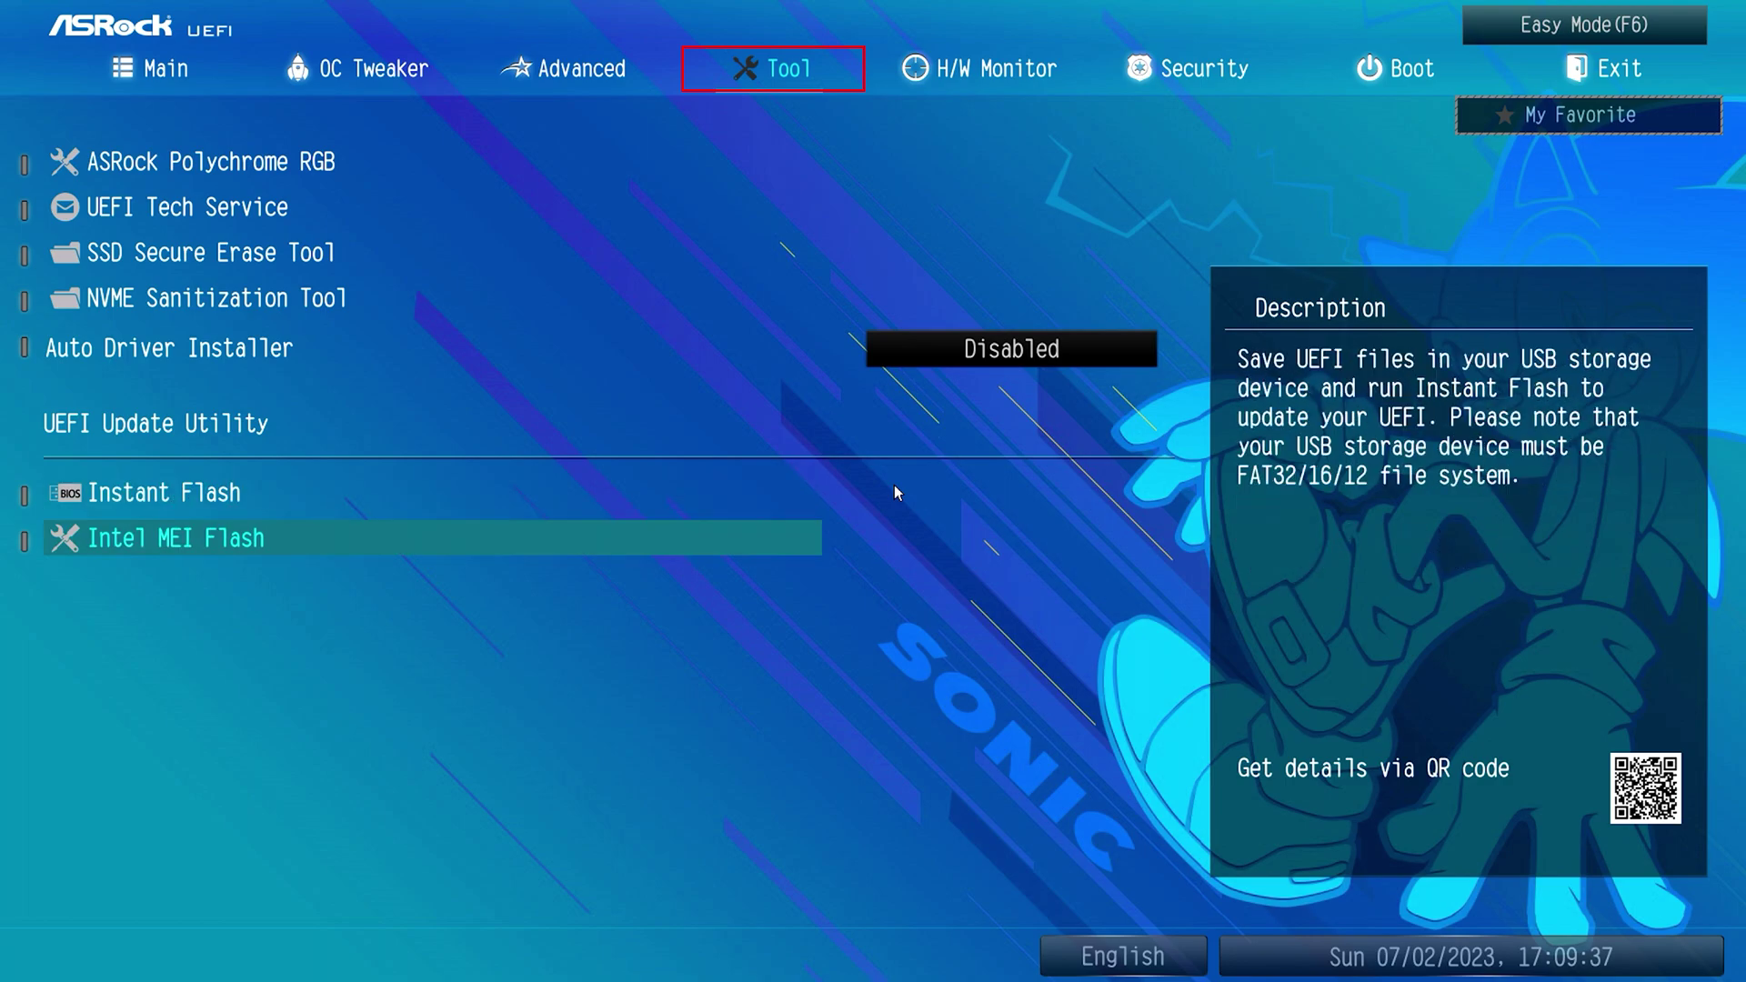
# In H/W Monitor, set CPU Fan 1 and Chassis Fan 1 to Performance Mode and the water pump to Full Speed.
pyautogui.press('Up')
pyautogui.press('Right')
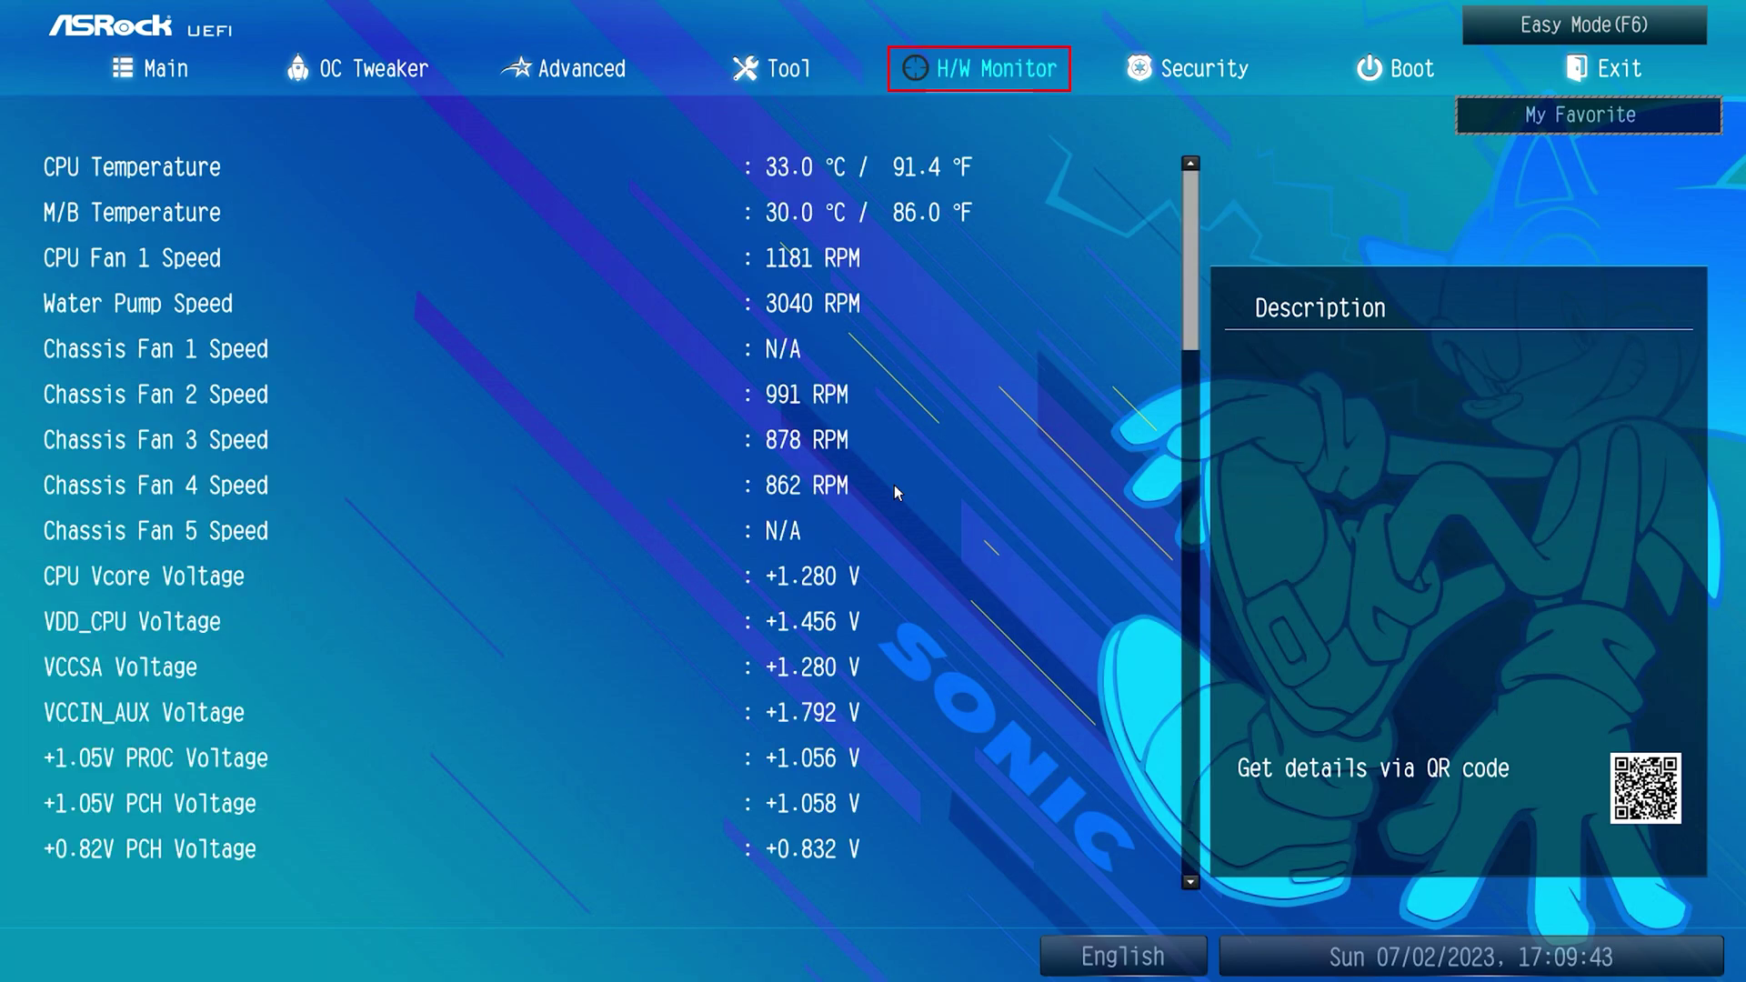
pyautogui.press('Down')
pyautogui.press('Down')
pyautogui.press('Down')
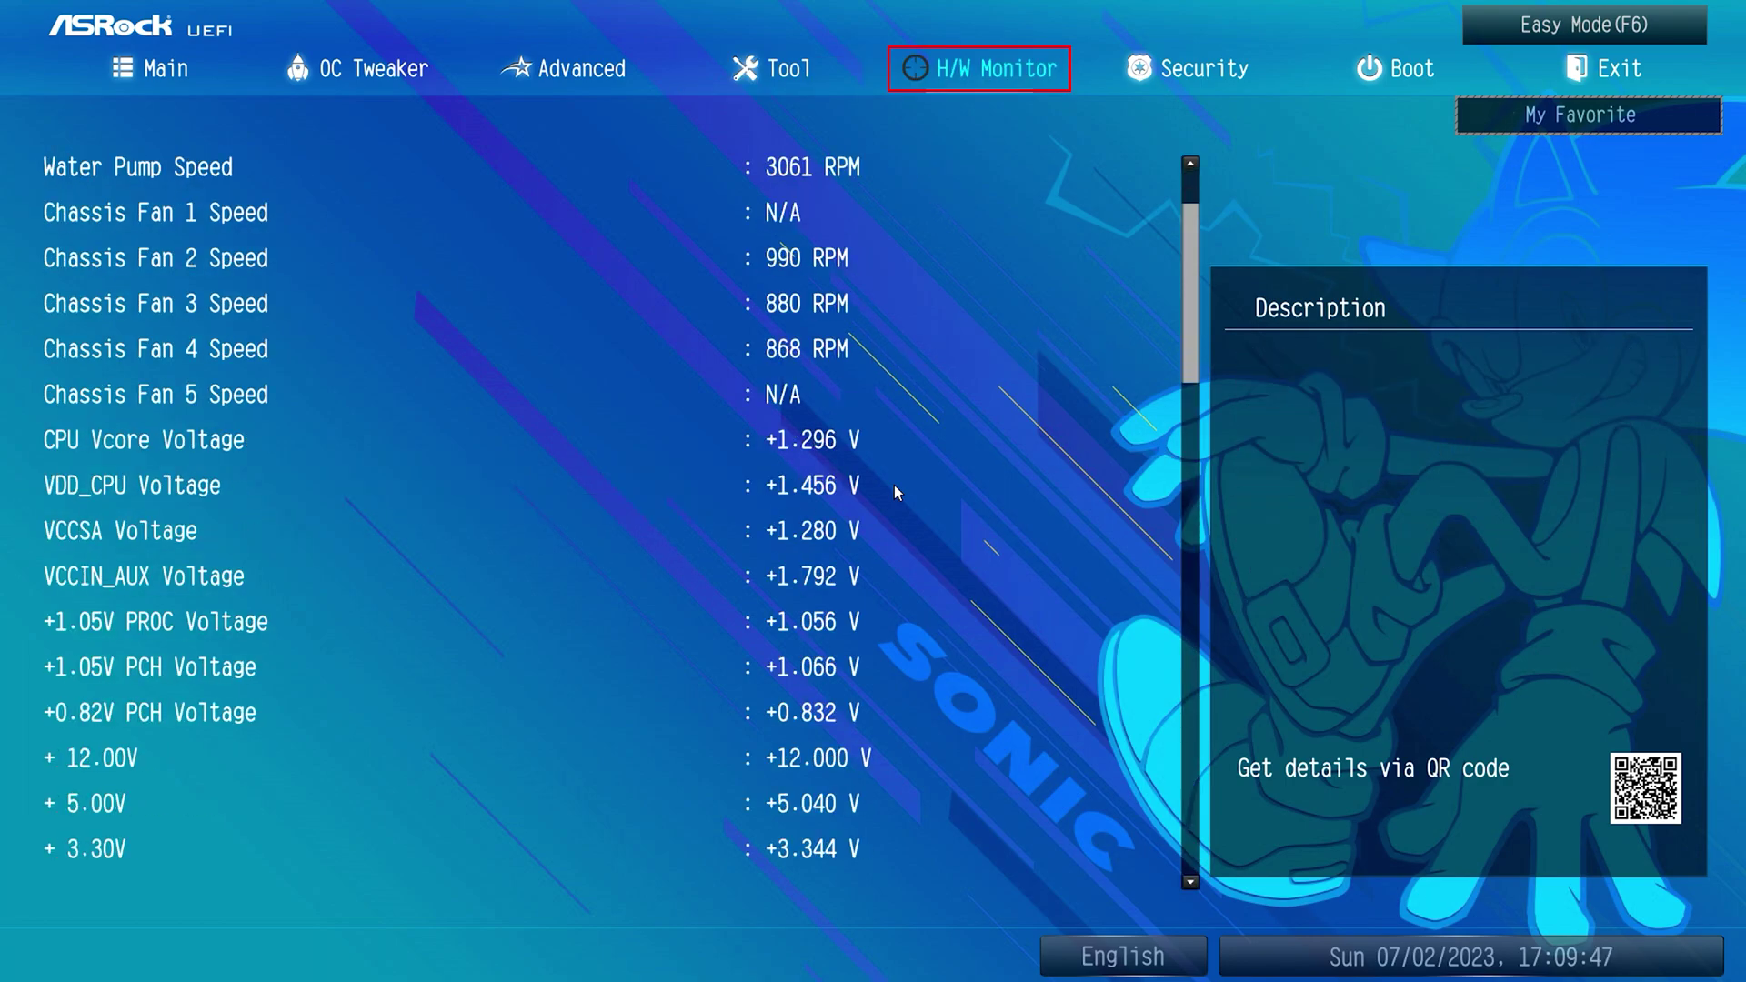
pyautogui.press('Down')
pyautogui.press('Down')
pyautogui.press('Down')
pyautogui.press('Down')
pyautogui.press('Down')
pyautogui.press('Down')
pyautogui.press('Down')
pyautogui.press('Down')
pyautogui.press('Down')
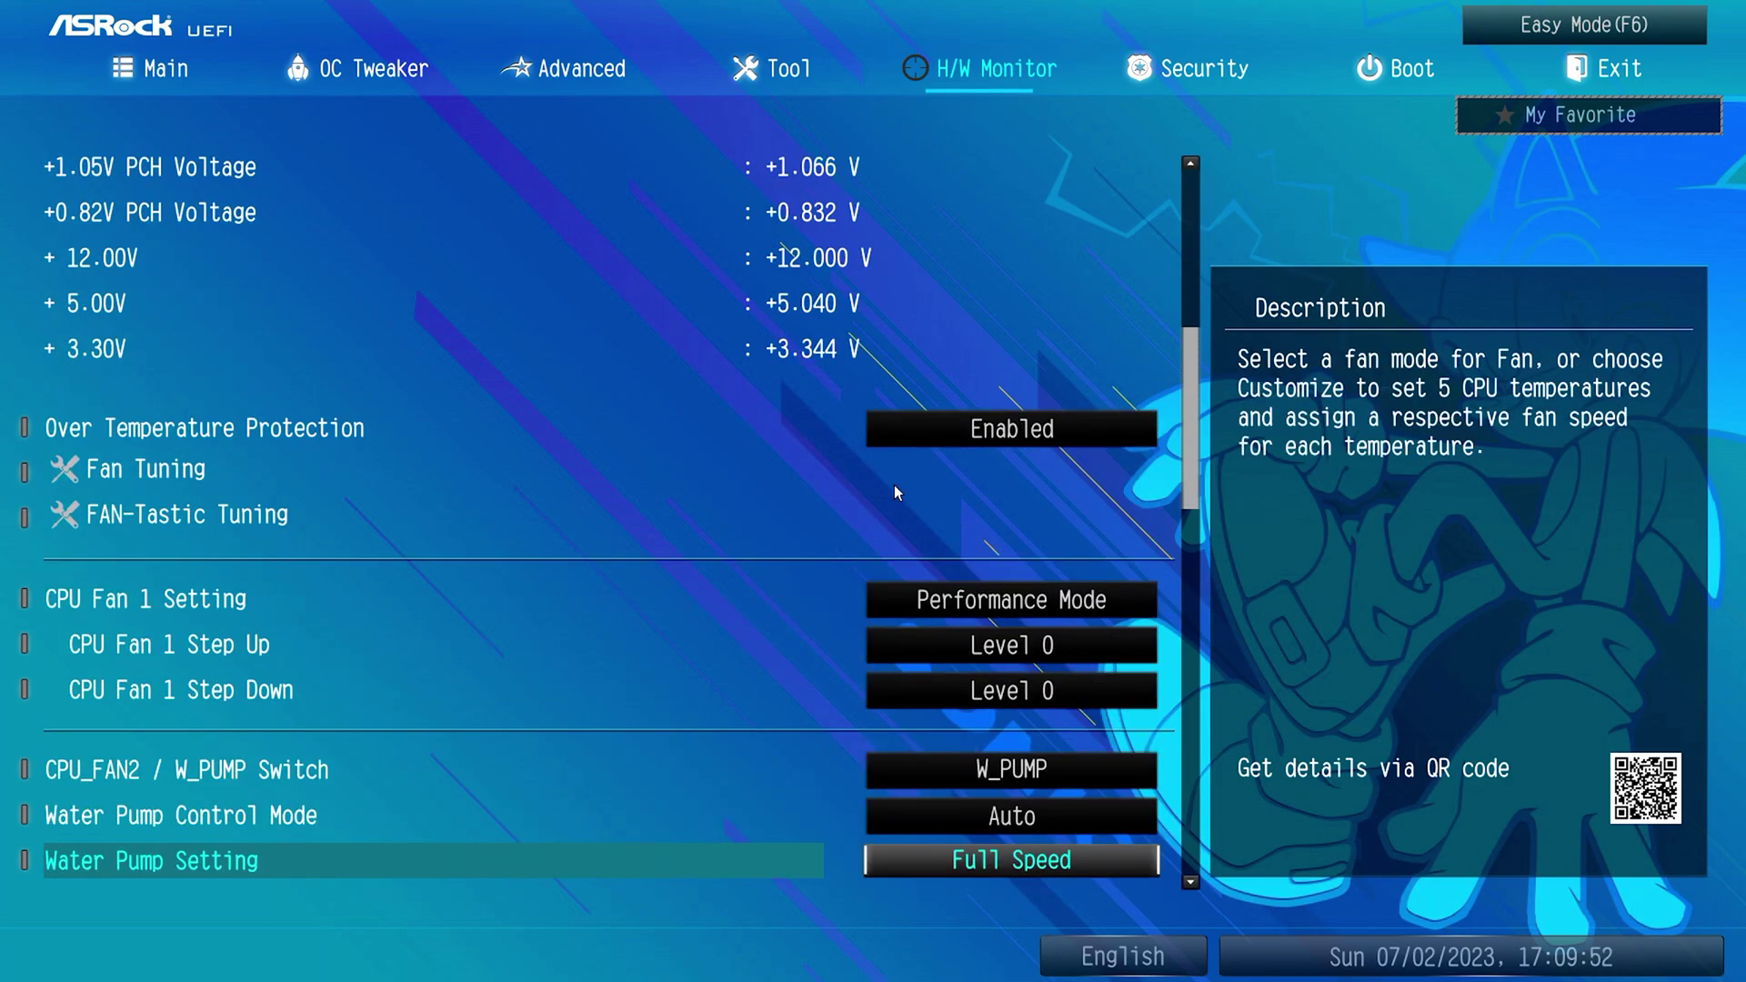
pyautogui.press('Down')
pyautogui.press('Down')
pyautogui.press('Down')
pyautogui.press('Down')
pyautogui.press('Down')
pyautogui.press('Down')
pyautogui.press('Down')
pyautogui.press('Down')
pyautogui.press('Down')
pyautogui.press('Down')
pyautogui.press('Down')
pyautogui.press('Down')
pyautogui.press('Down')
pyautogui.press('Down')
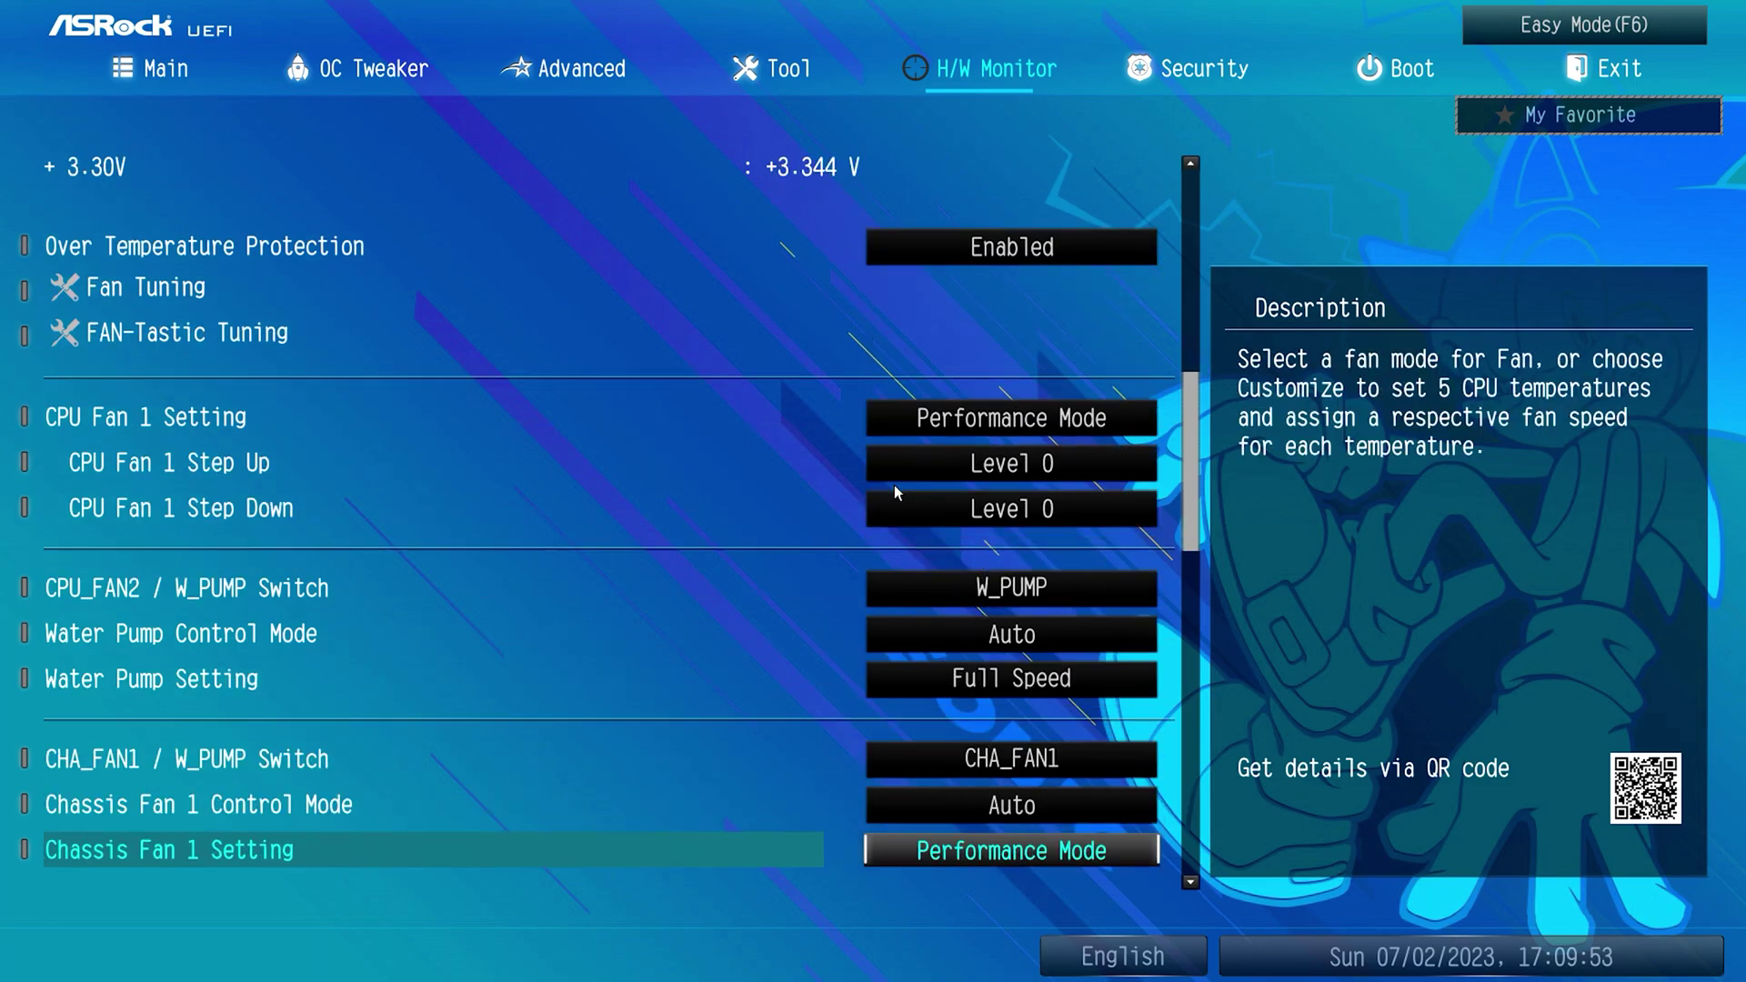
pyautogui.press('Down')
pyautogui.press('Down')
pyautogui.press('Down')
pyautogui.press('Down')
pyautogui.press('Down')
pyautogui.press('Down')
pyautogui.press('Down')
pyautogui.press('Down')
pyautogui.press('Down')
pyautogui.press('Down')
pyautogui.press('Down')
pyautogui.press('Down')
pyautogui.press('Down')
pyautogui.press('Down')
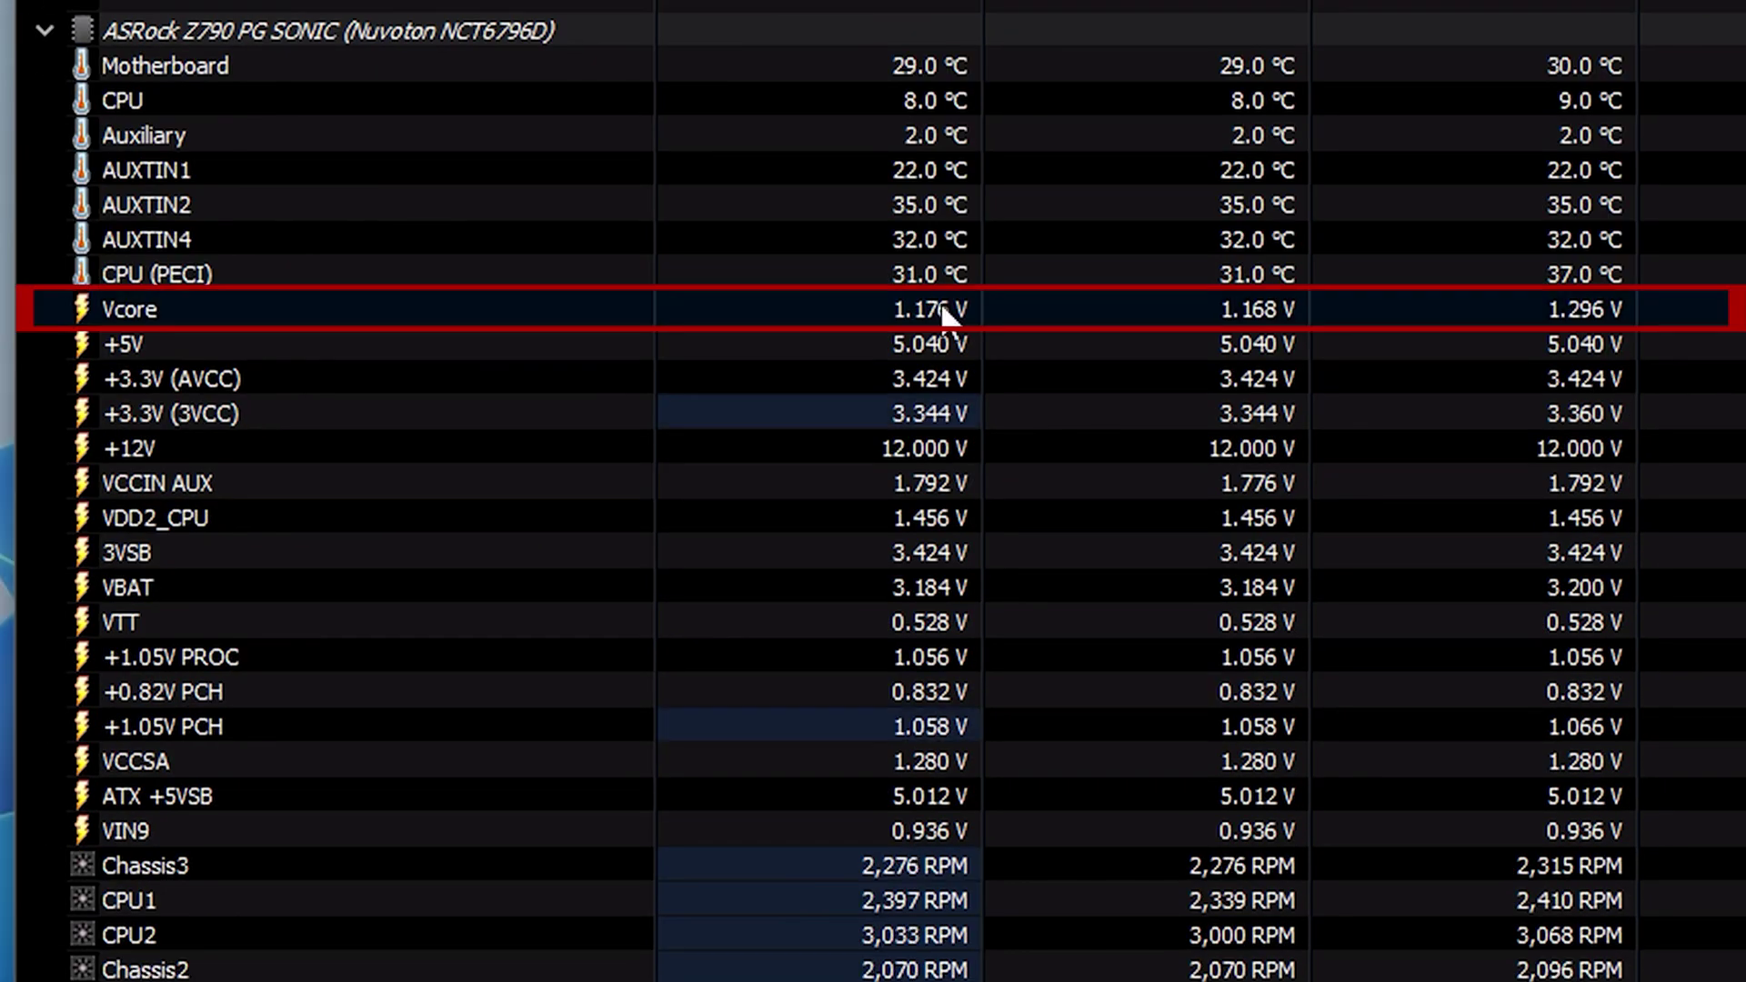
pyautogui.moveTo(943, 309)
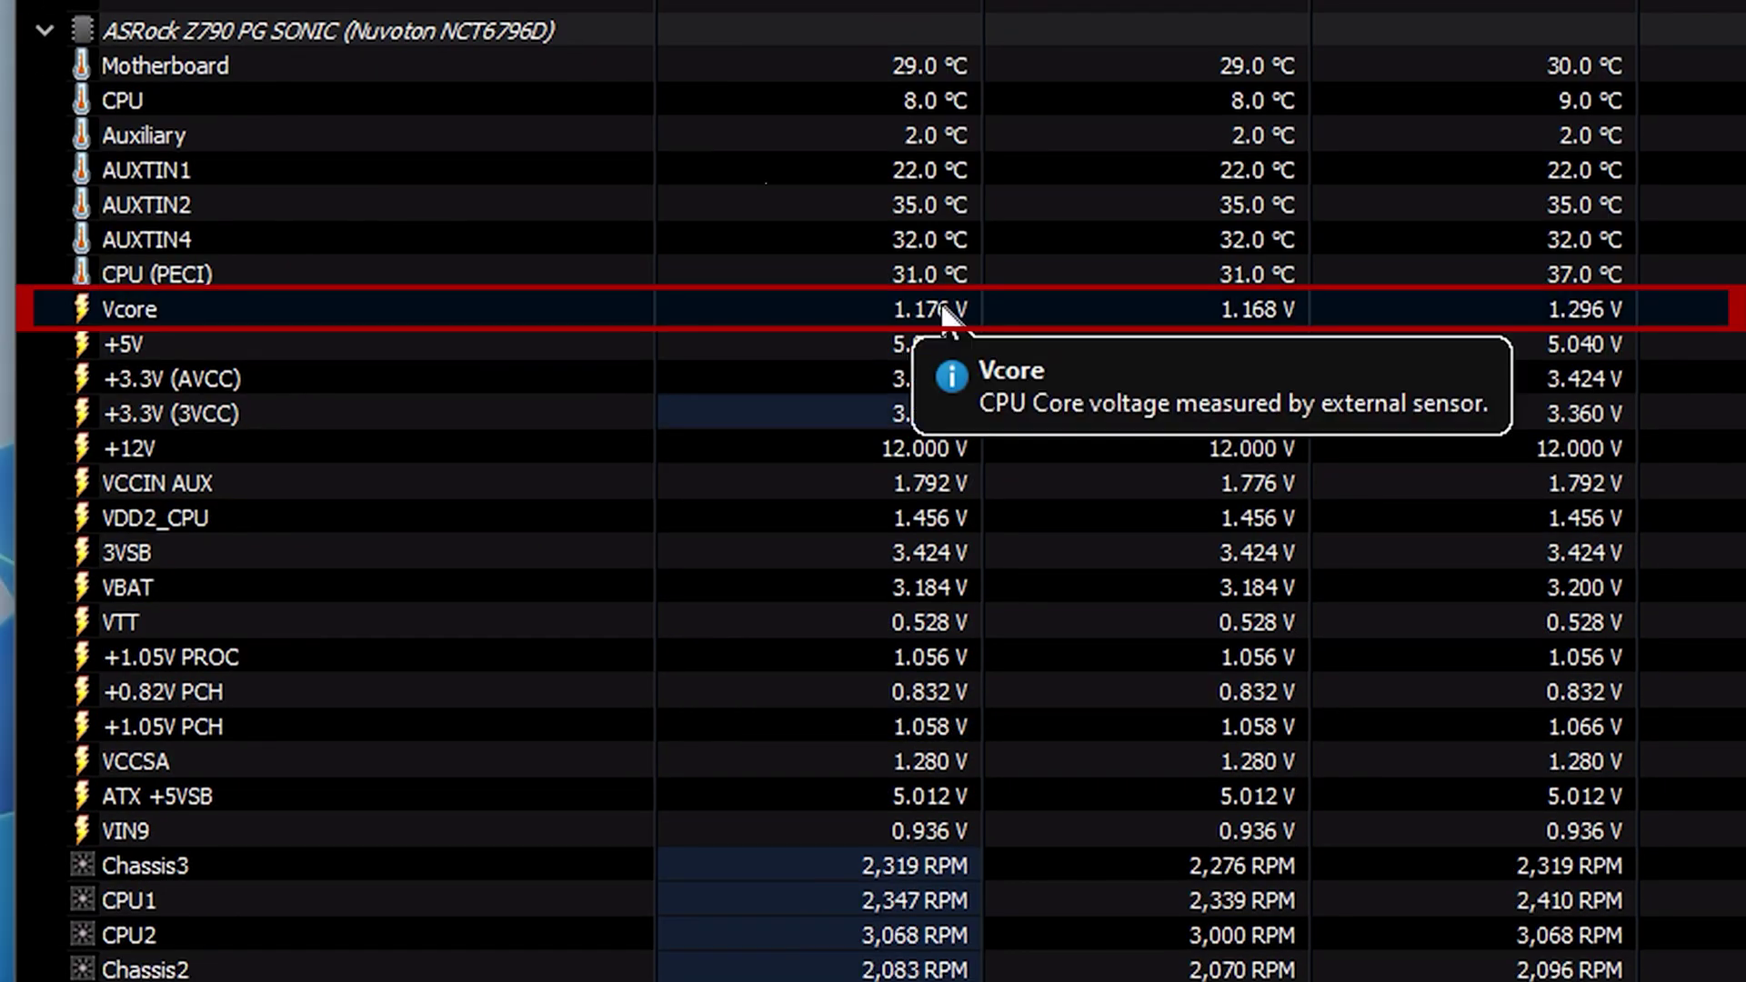